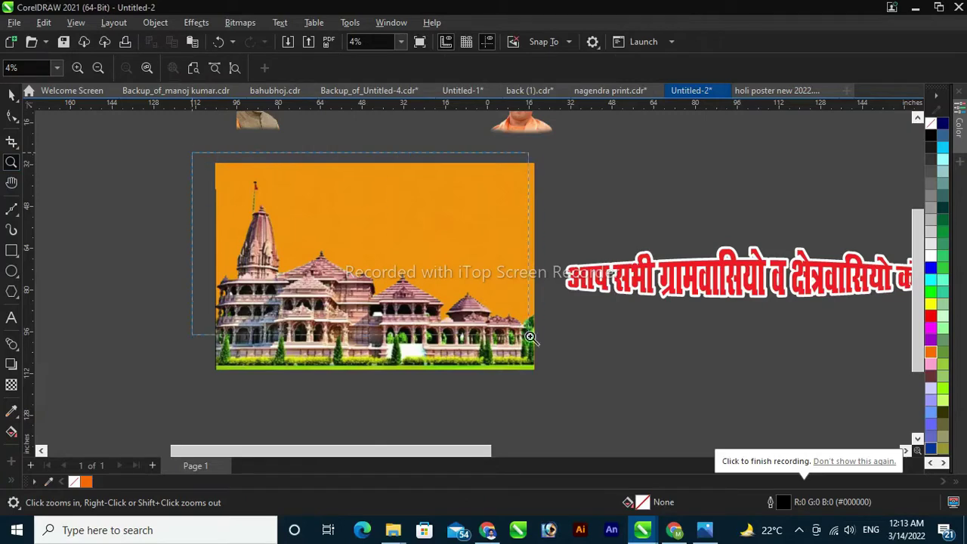
Draw a rectangle over the temple picture and stretch its upper and left edges to the picture's borders, about 122.7 × 79.5 inches
left_click(11, 94)
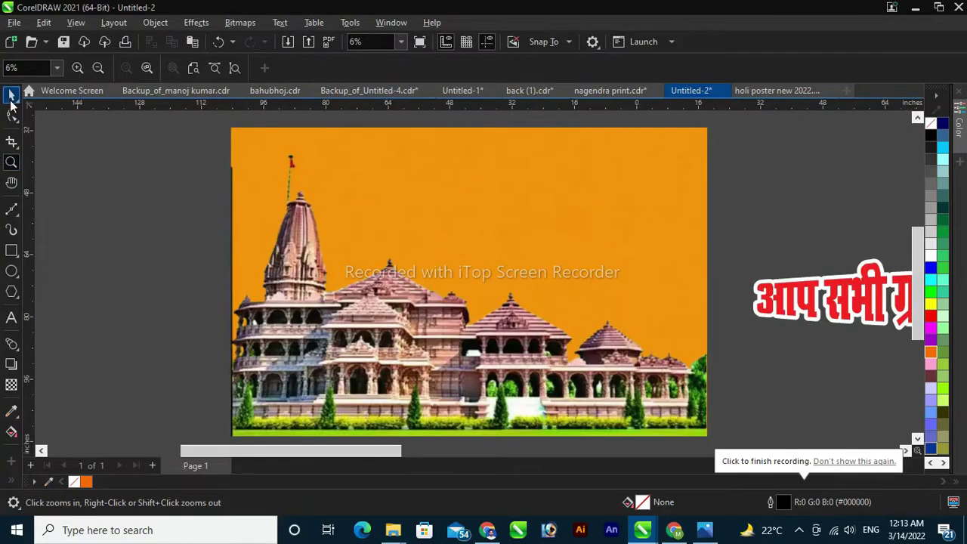
left_click(522, 229)
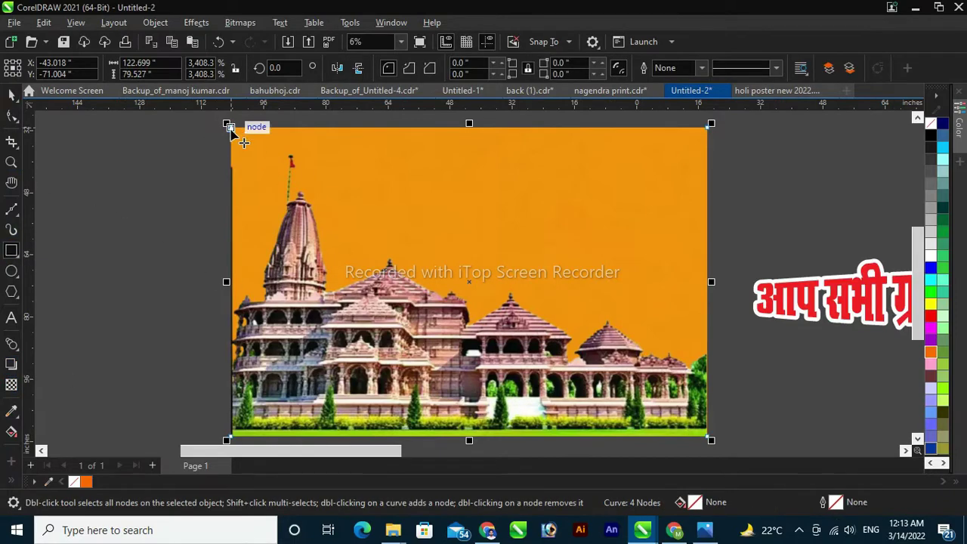
left_click_drag(234, 132, 292, 170)
left_click_drag(434, 265, 707, 436)
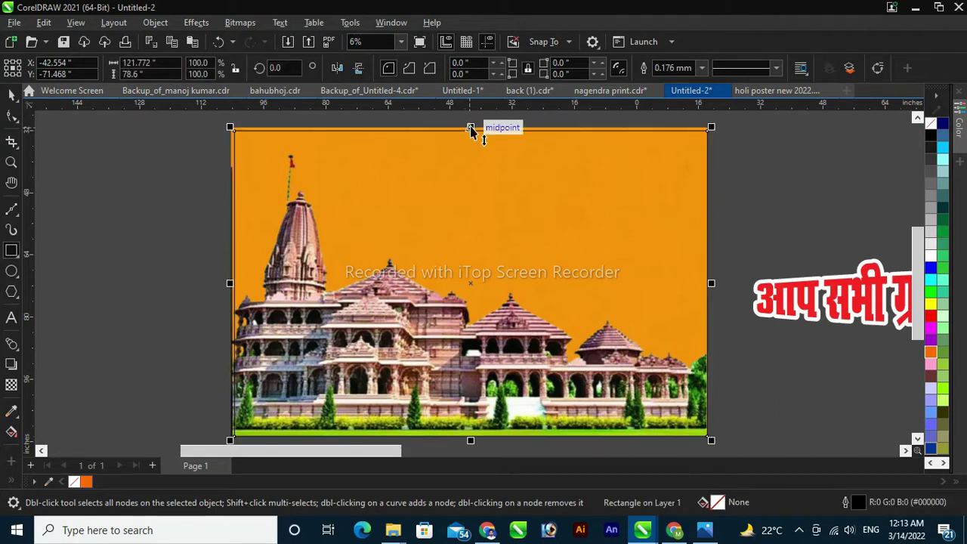
left_click_drag(470, 130, 470, 123)
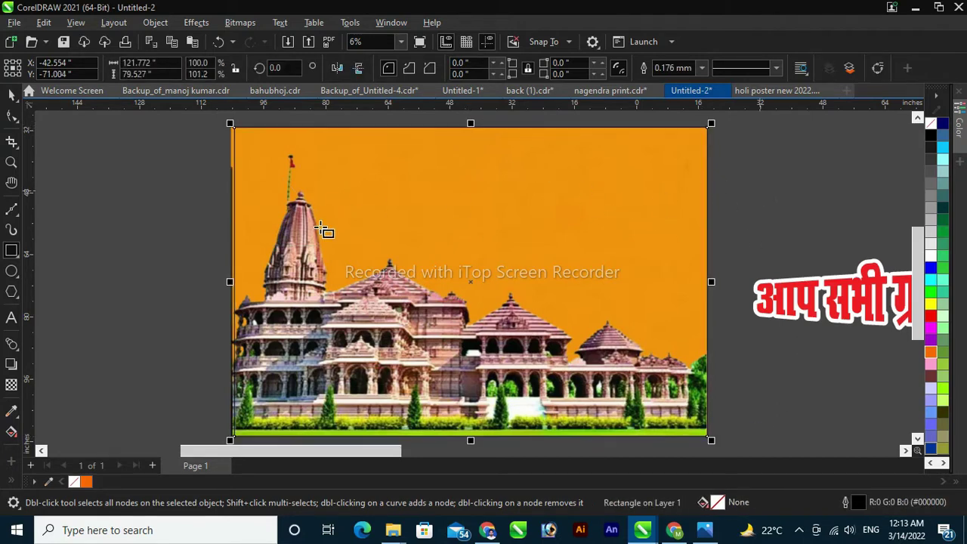
left_click_drag(231, 286, 227, 286)
Move the rectangle off the temple picture onto the Hindi text beside it and fill it with orange (#FF6600)
scroll(349, 247, "down", 1)
scroll(349, 248, "down", 1)
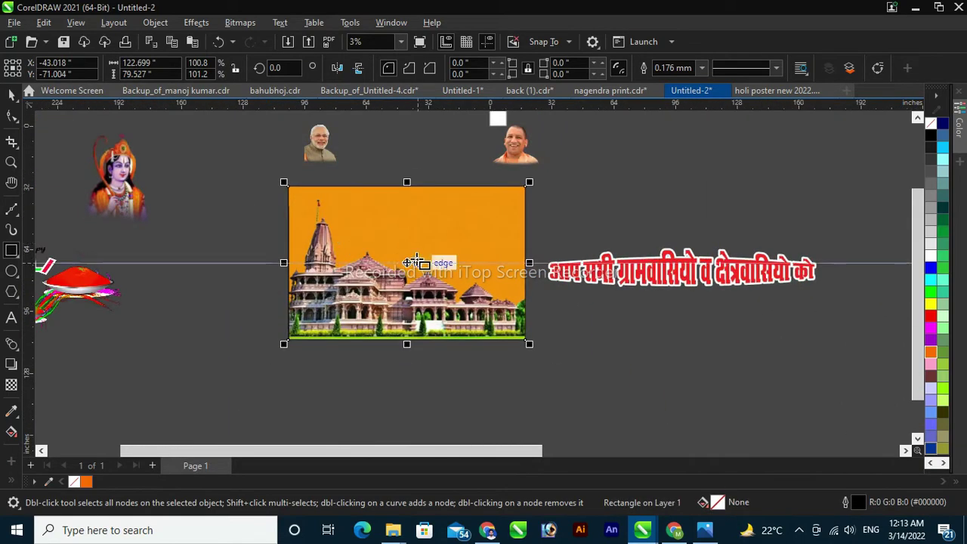
key("space")
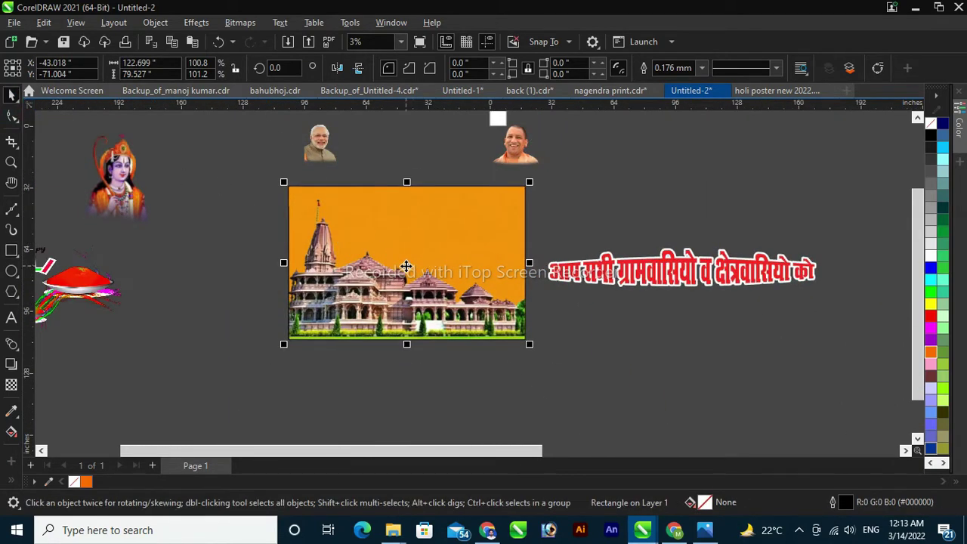
left_click(652, 283)
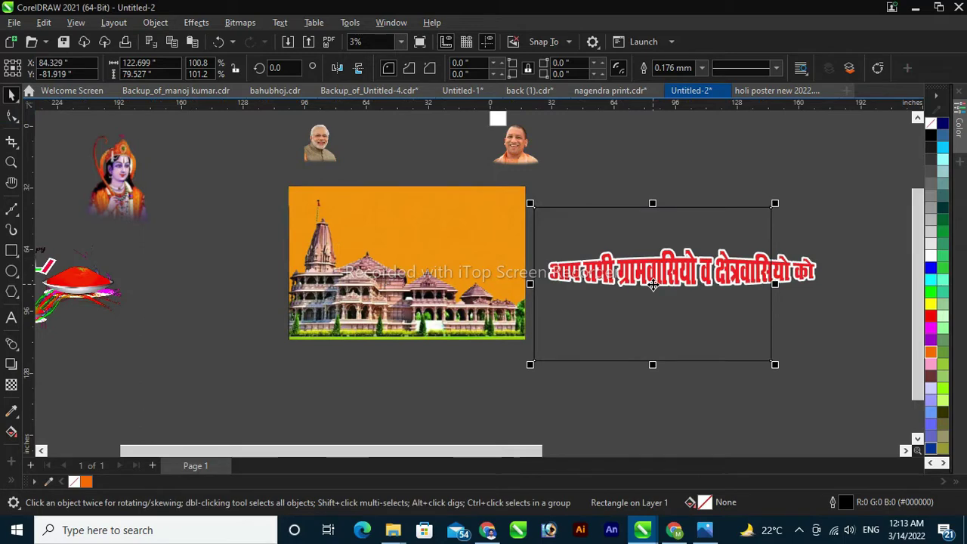
left_click(930, 352)
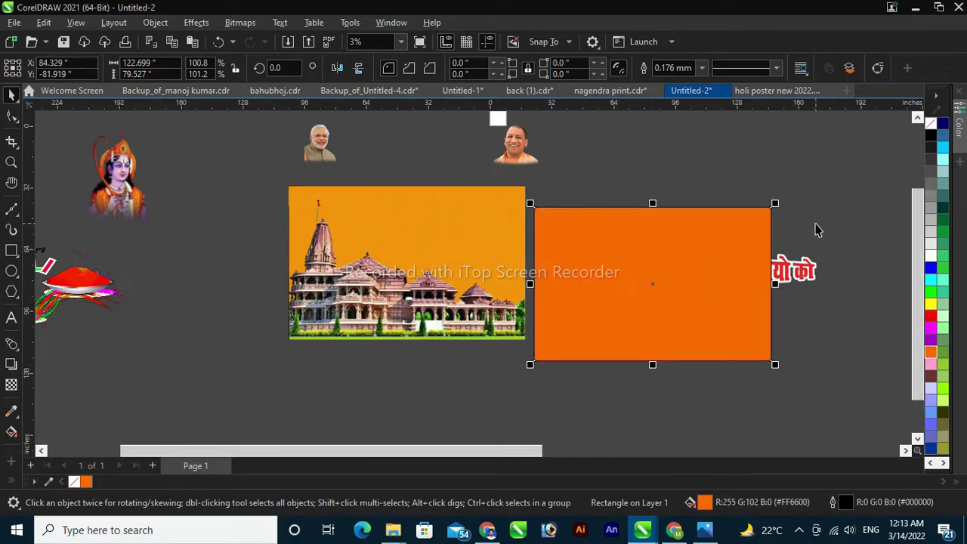
Set the orange rectangle's outline width to 5.0 mm and deselect it
left_click(701, 68)
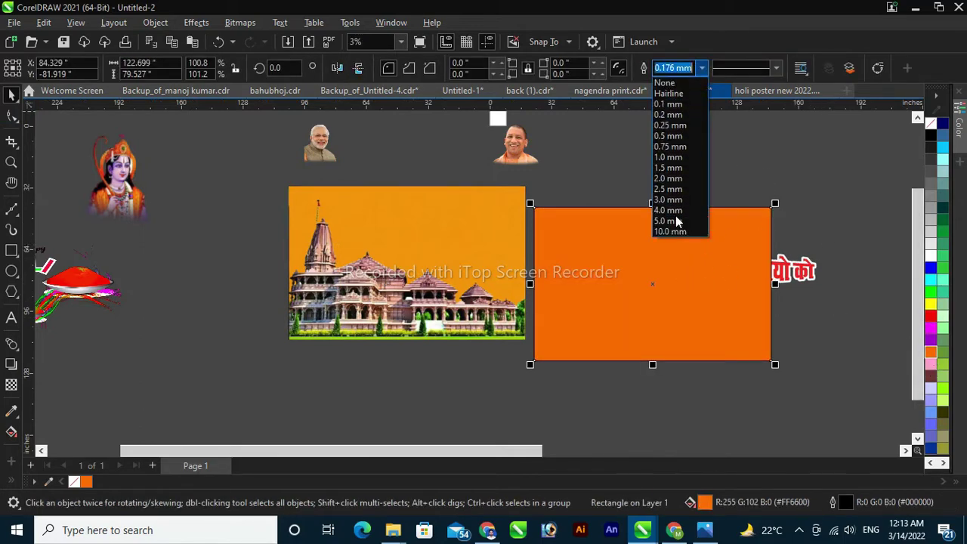
left_click(673, 202)
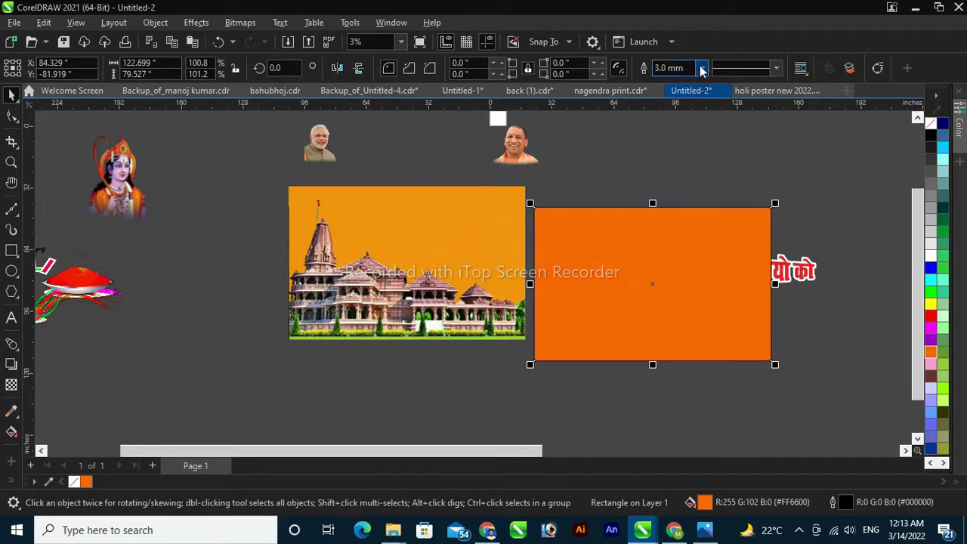
left_click(702, 68)
left_click(674, 219)
left_click(634, 173)
Apply a vertical fountain transparency to the temple picture, fading from the lower part of the building up to the sky
left_click(420, 208)
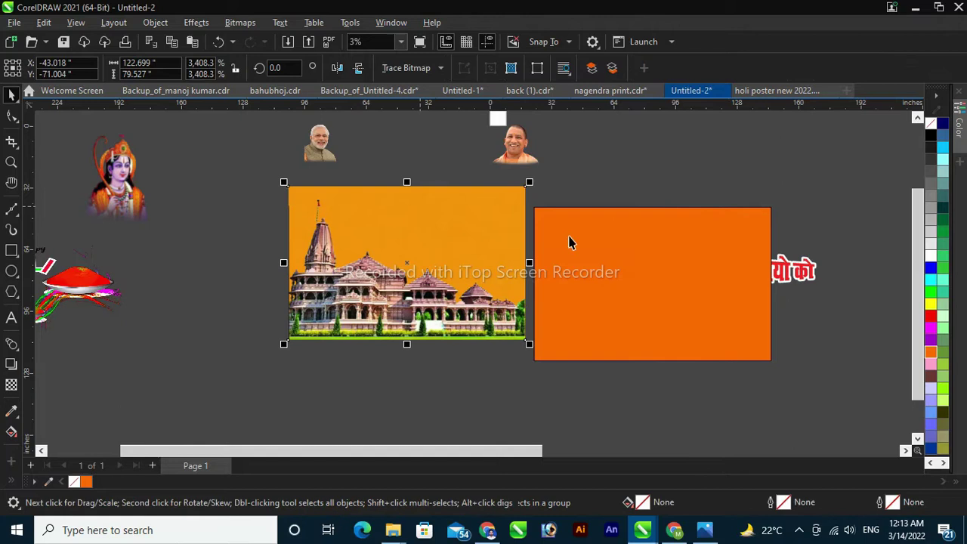
left_click(12, 386)
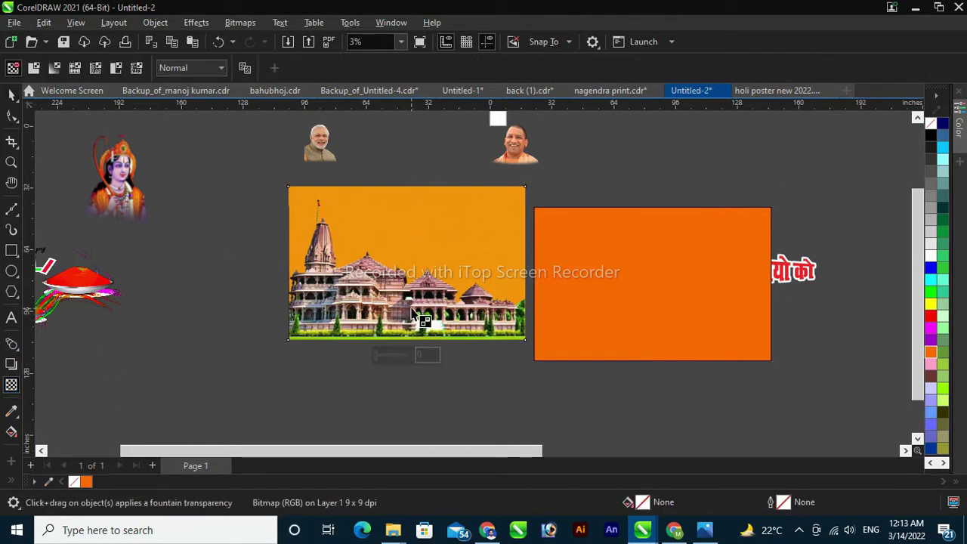
left_click_drag(411, 307, 410, 196)
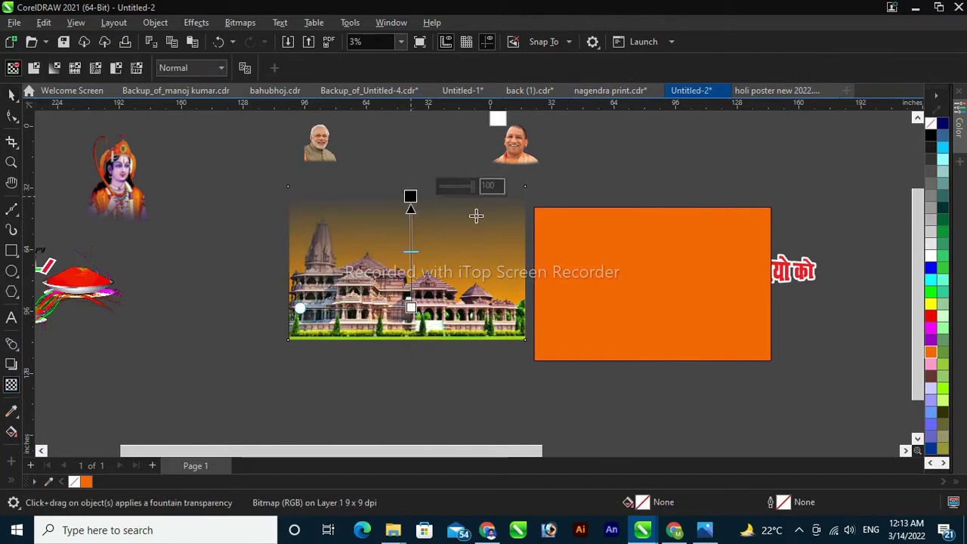
left_click(12, 94)
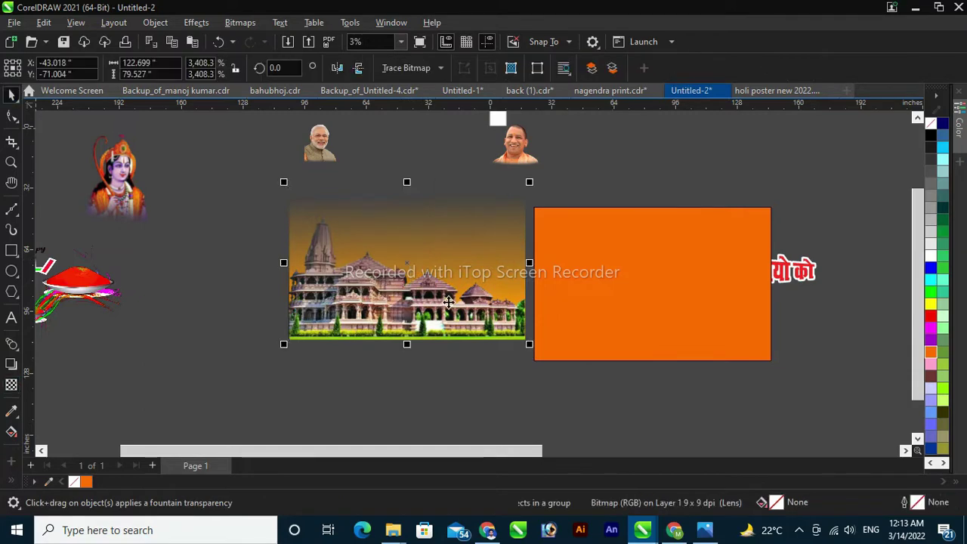
Move the faded temple picture onto the orange rectangle and bring it to the front of the layer
left_click_drag(400, 277, 644, 287)
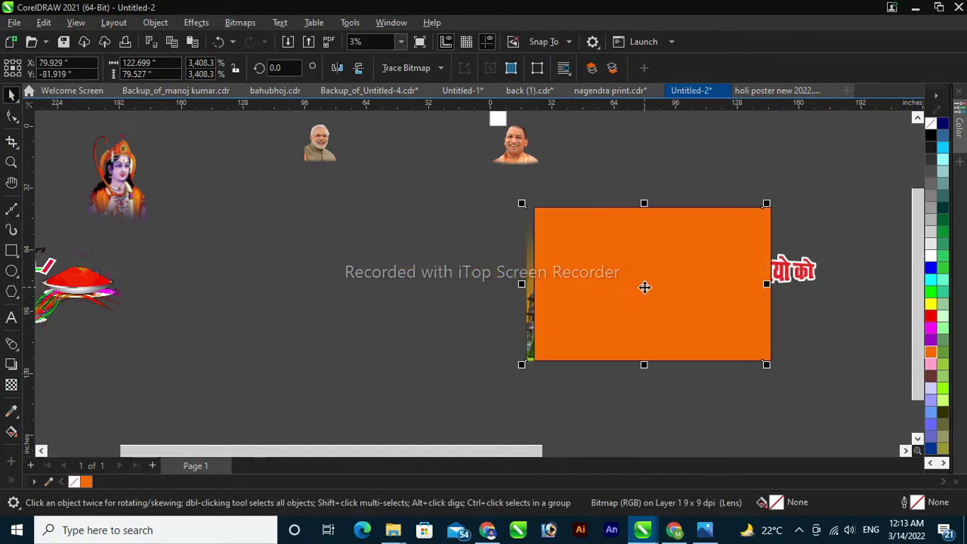
key("shift+Page_Up")
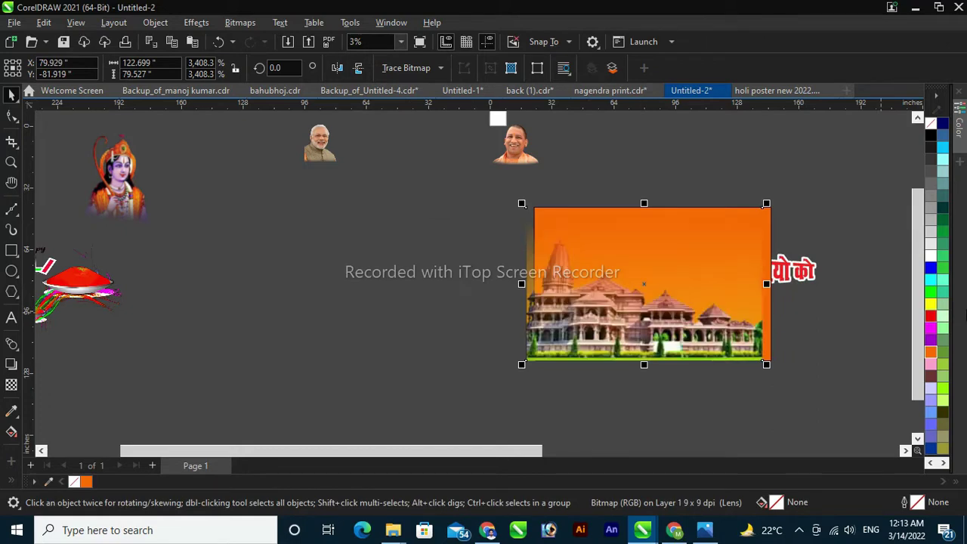
left_click(802, 337)
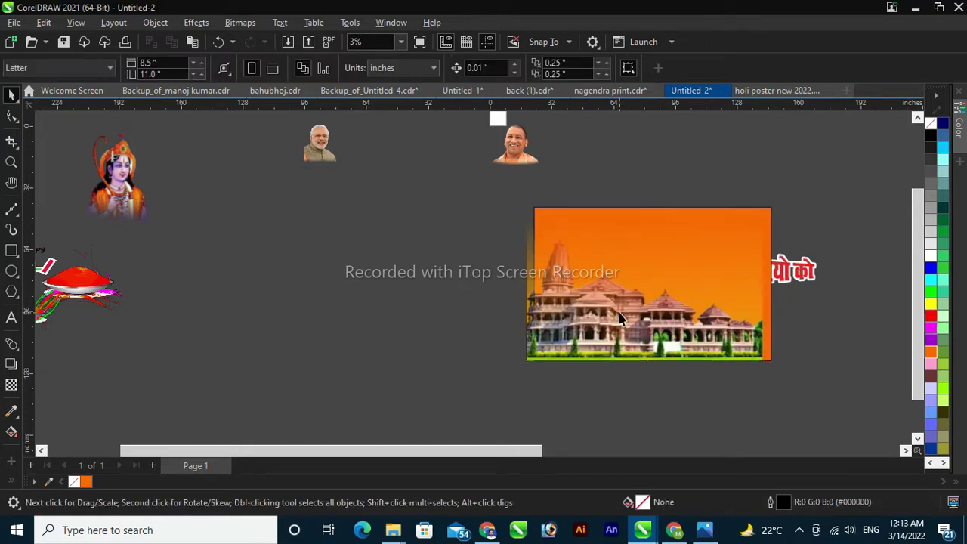
Shift the temple picture left, PowerClip it inside the orange rectangle, and move the clipped rectangle clear of the Hindi text
left_click_drag(621, 315, 571, 316)
right_click(610, 318)
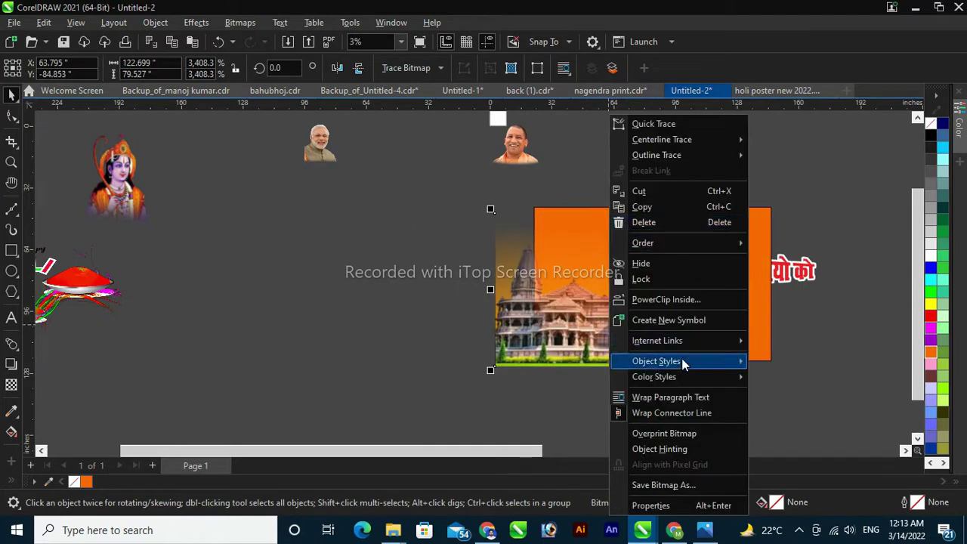
left_click(665, 299)
left_click(765, 304)
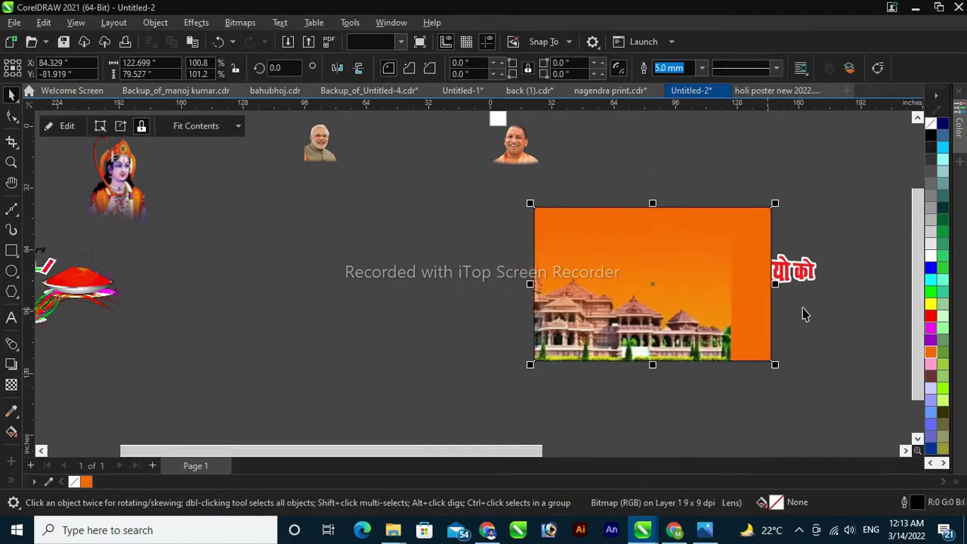
left_click_drag(692, 281, 452, 282)
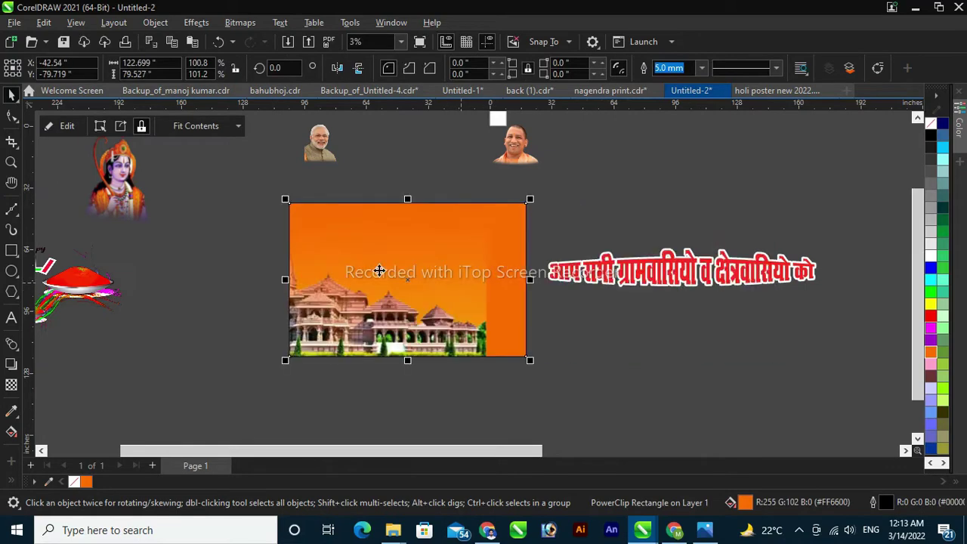
Edit the PowerClip contents so the temple picture covers the whole frame, enlarging it to about 136 × 88 inches, and finish editing
left_click(64, 126)
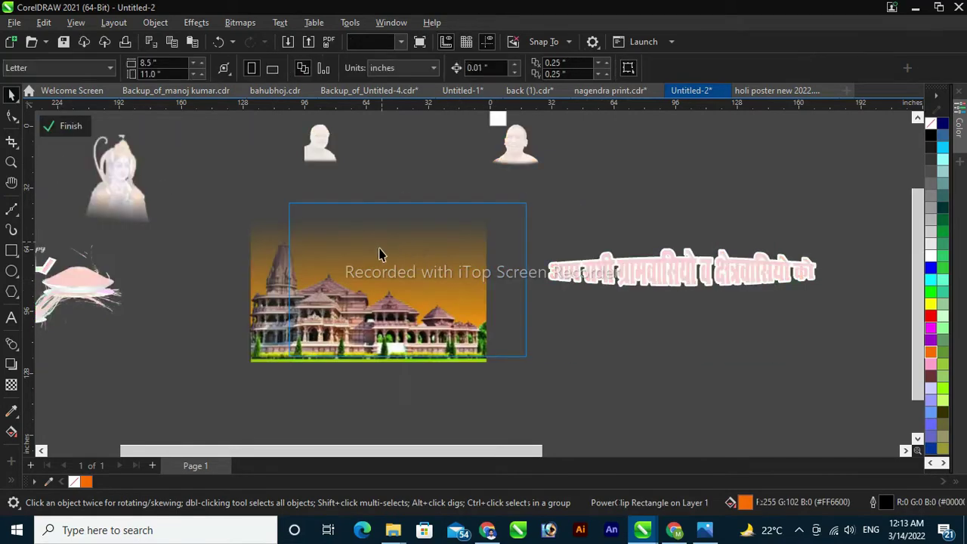
left_click(278, 311)
left_click_drag(278, 311, 308, 298)
left_click_drag(522, 361, 546, 374)
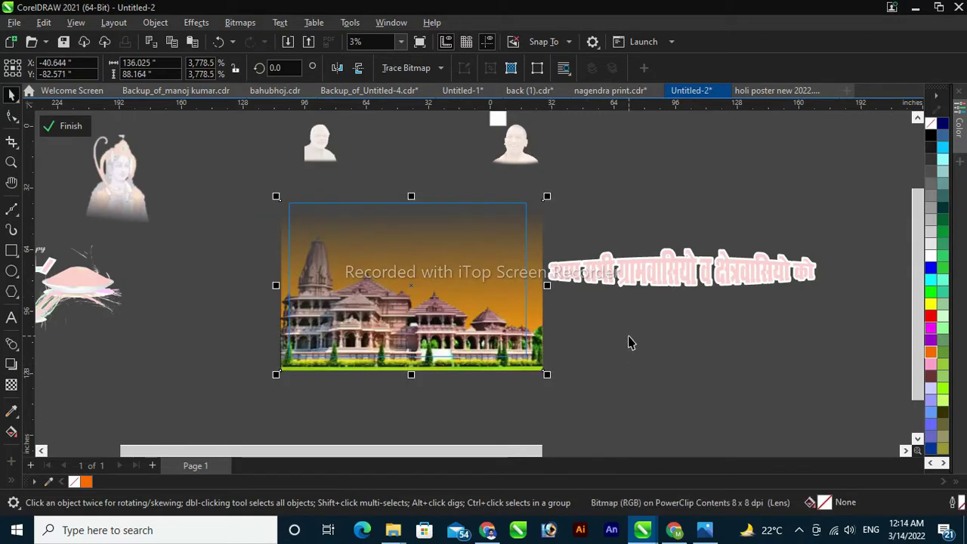
left_click(67, 127)
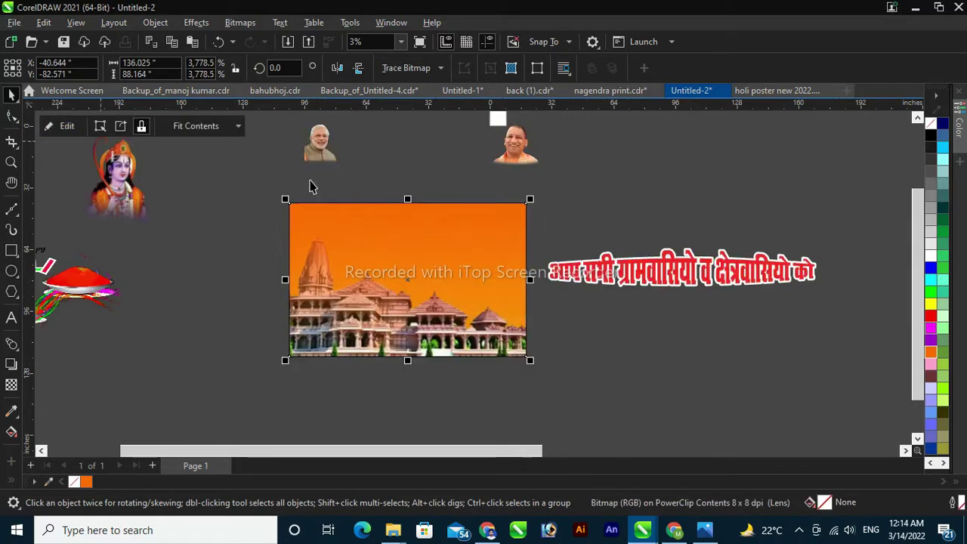
left_click(723, 366)
scroll(394, 260, "up", 2)
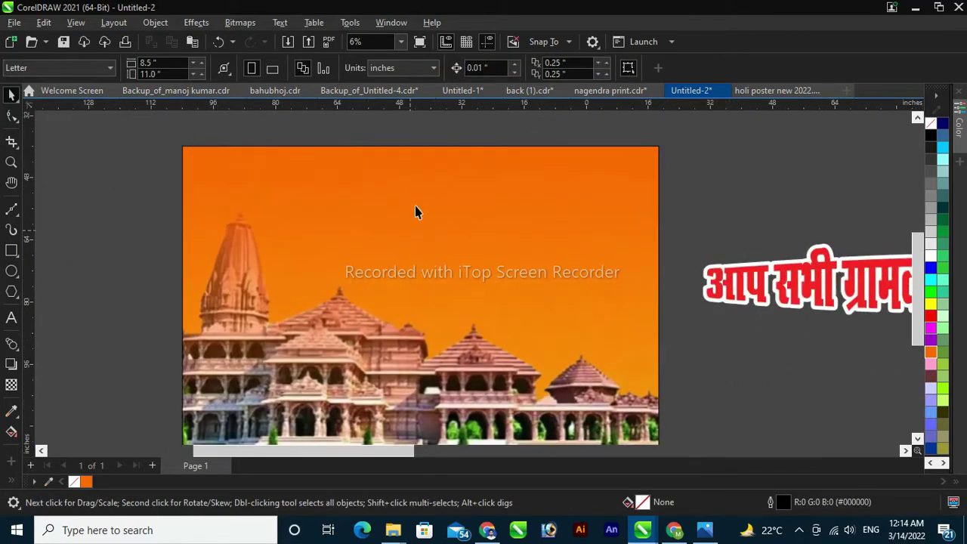
left_click(442, 191)
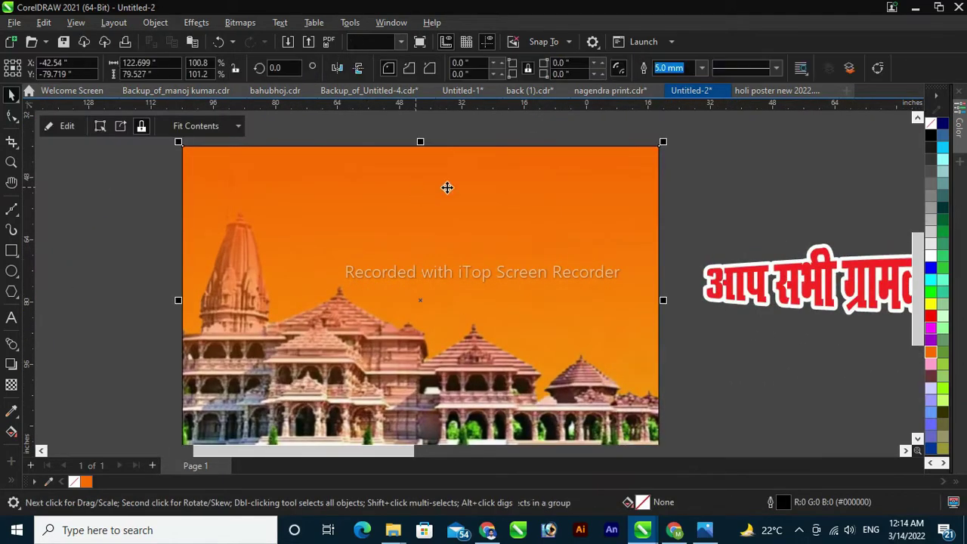
left_click(554, 126)
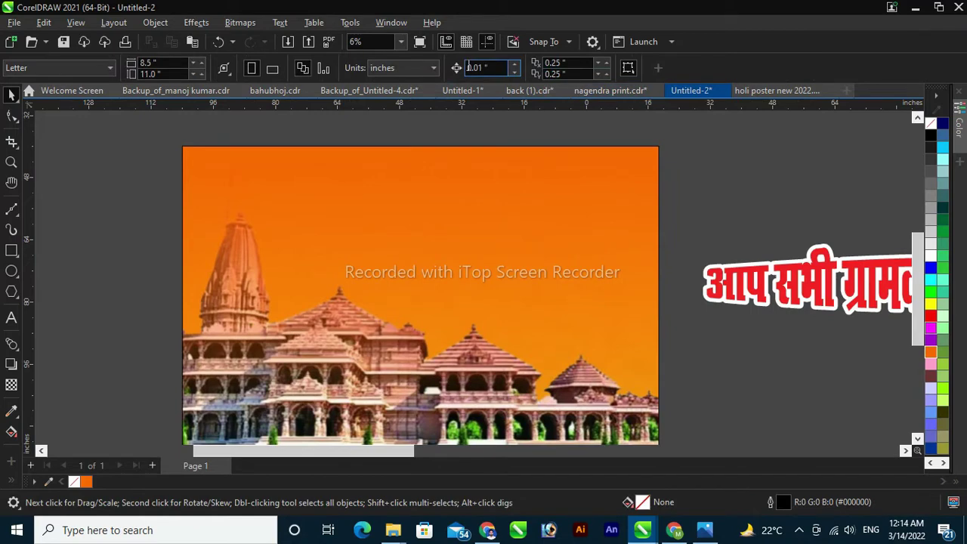
left_click(426, 72)
left_click(418, 80)
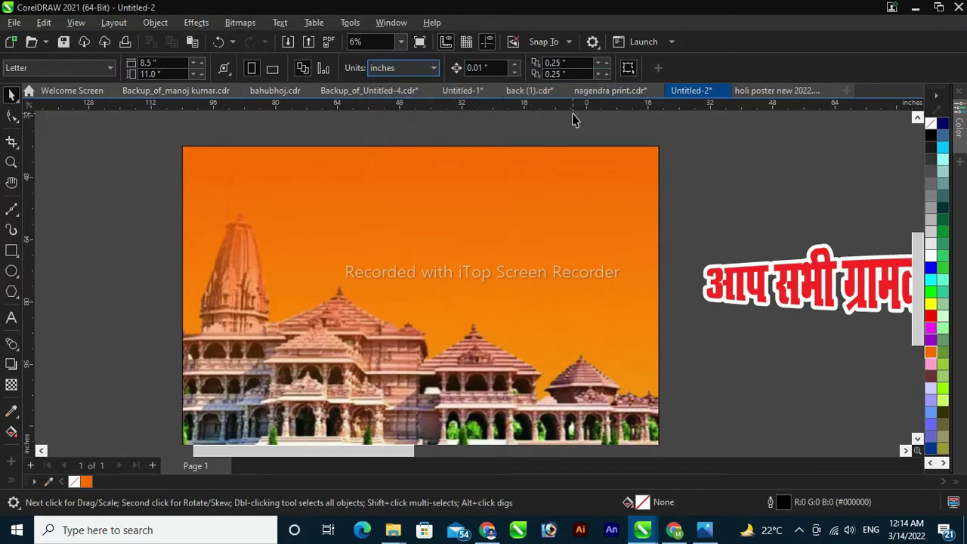
Set the outline width of the clipped temple rectangle to 10.0 mm and deselect it
left_click(568, 146)
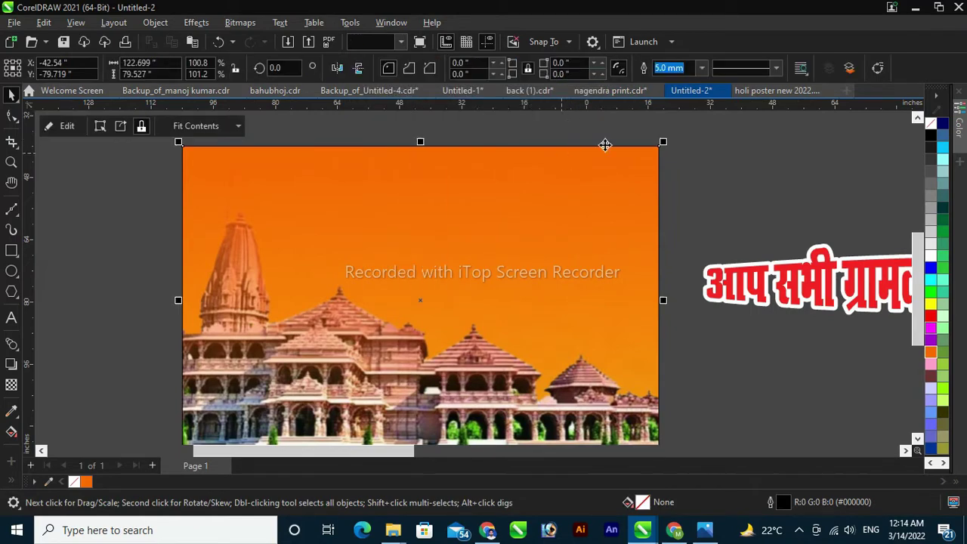
left_click(702, 68)
left_click(754, 164)
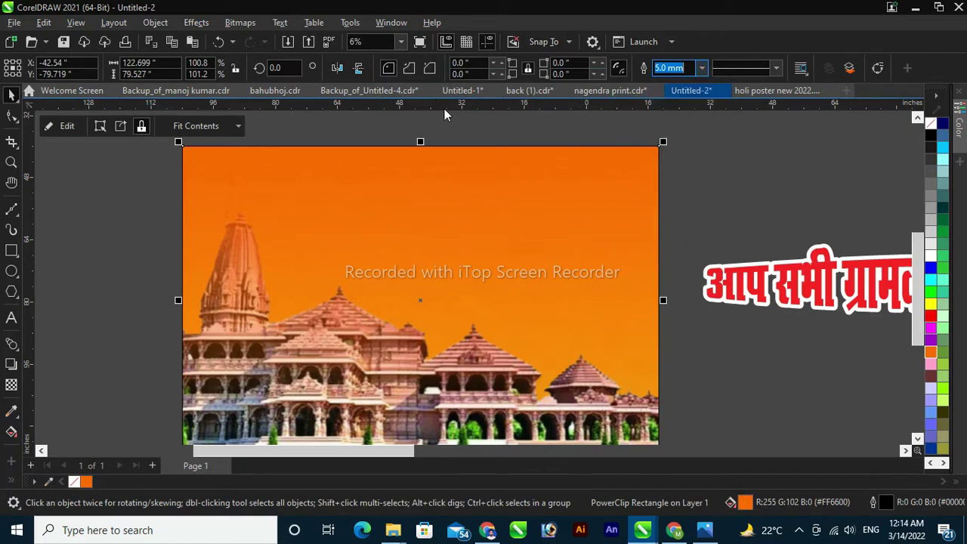
left_click(702, 69)
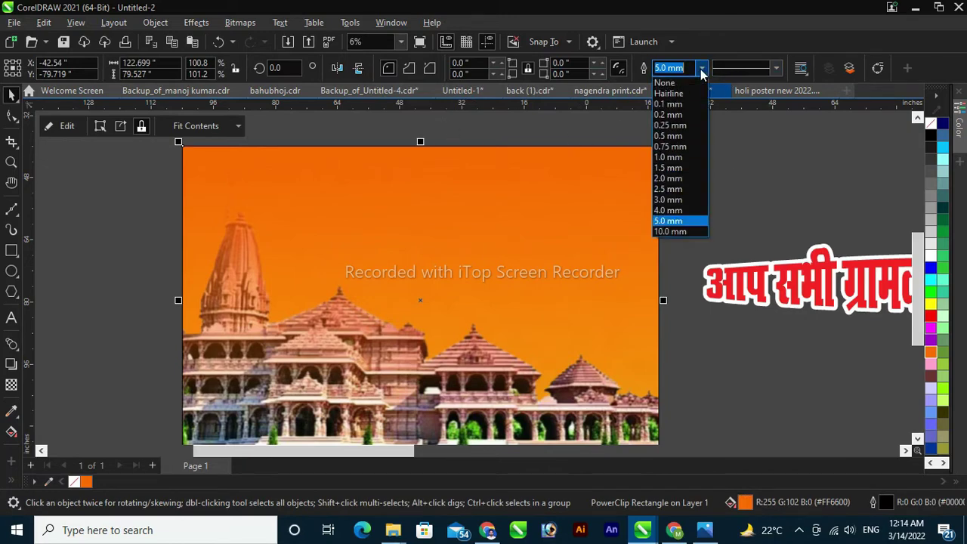
left_click(681, 232)
left_click(706, 206)
Move the portrait of the smiling man in orange robes onto the right side of the temple background and enlarge it
scroll(313, 240, "down", 1)
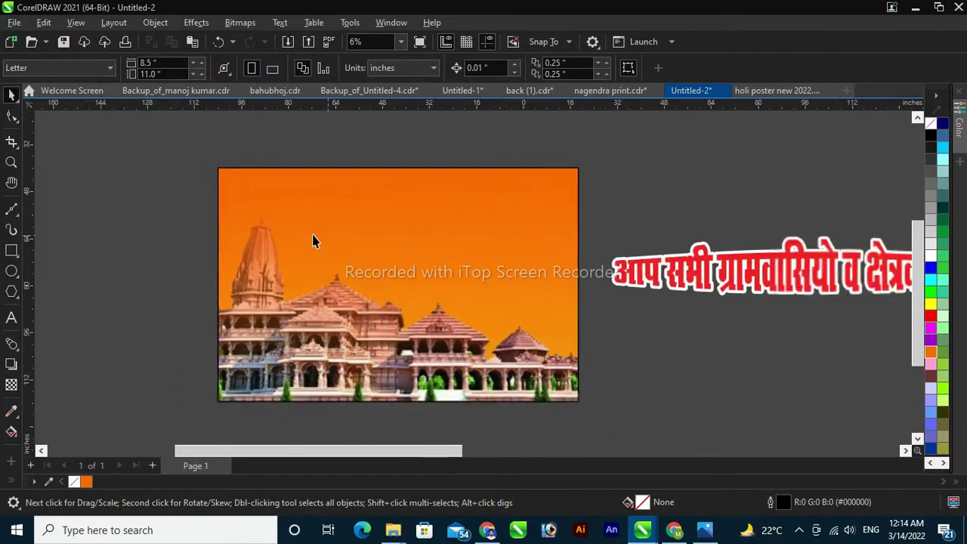
scroll(314, 240, "down", 3)
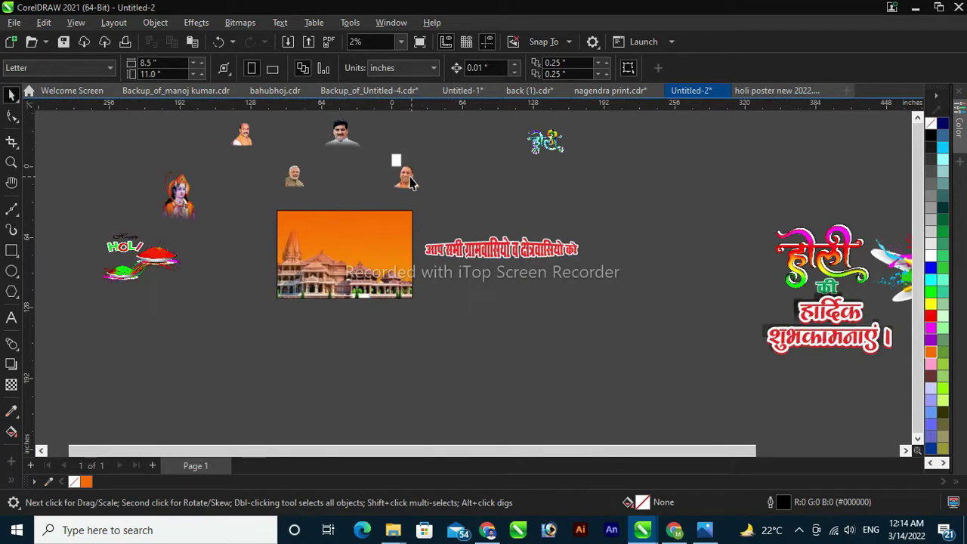
left_click_drag(410, 181, 402, 250)
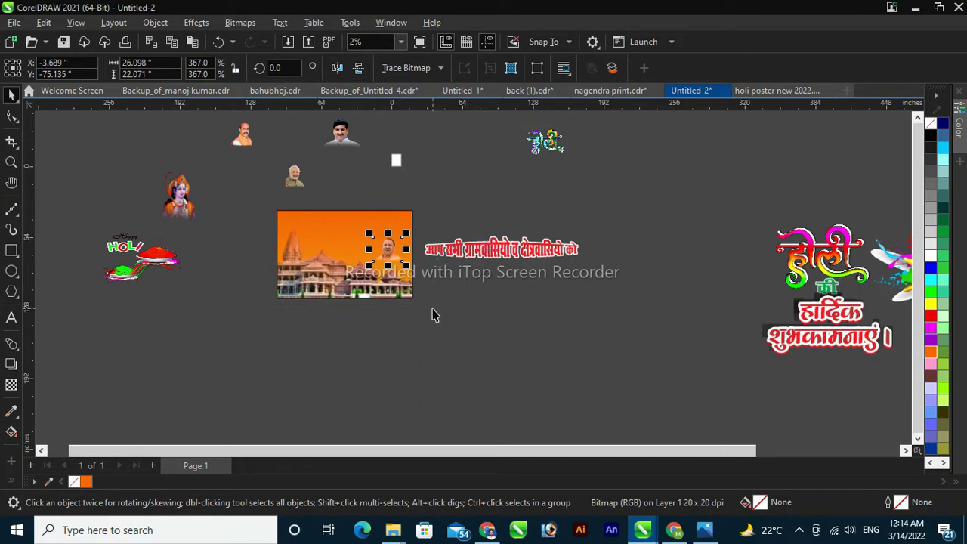
left_click_drag(408, 274, 442, 310)
left_click_drag(393, 257, 376, 247)
key("z")
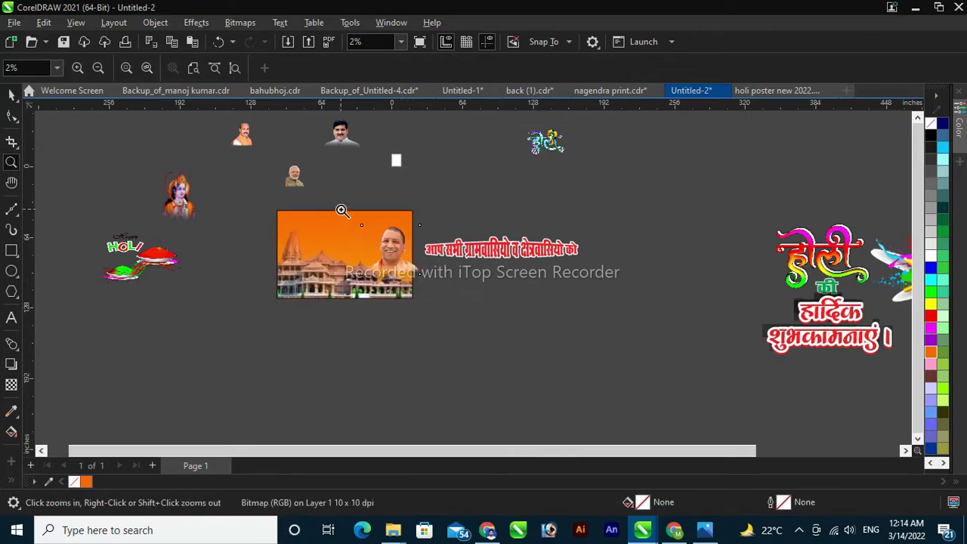
left_click_drag(342, 210, 444, 302)
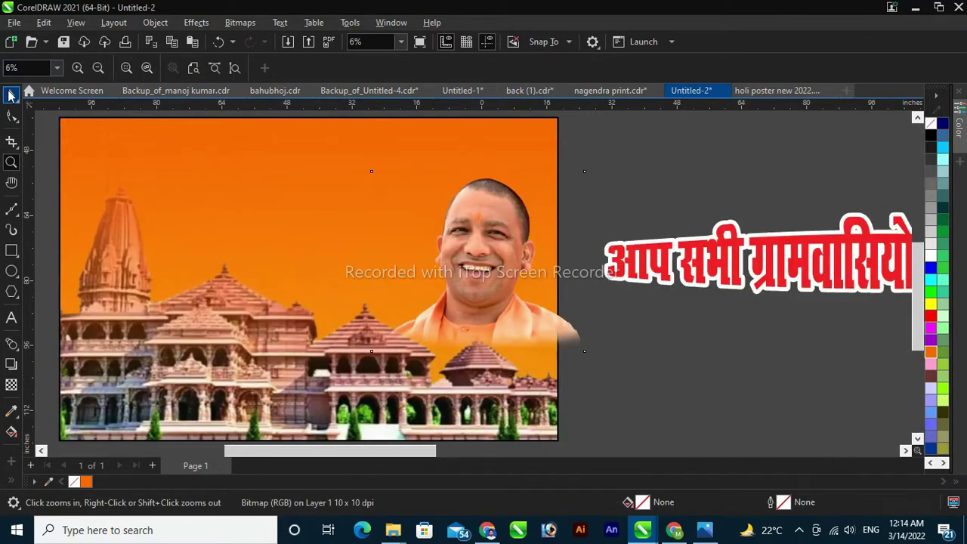
Enlarge the portrait of the smiling man in orange robes to about 59 × 50 inches and PowerClip it inside the temple rectangle
left_click(11, 93)
left_click_drag(467, 259, 444, 234)
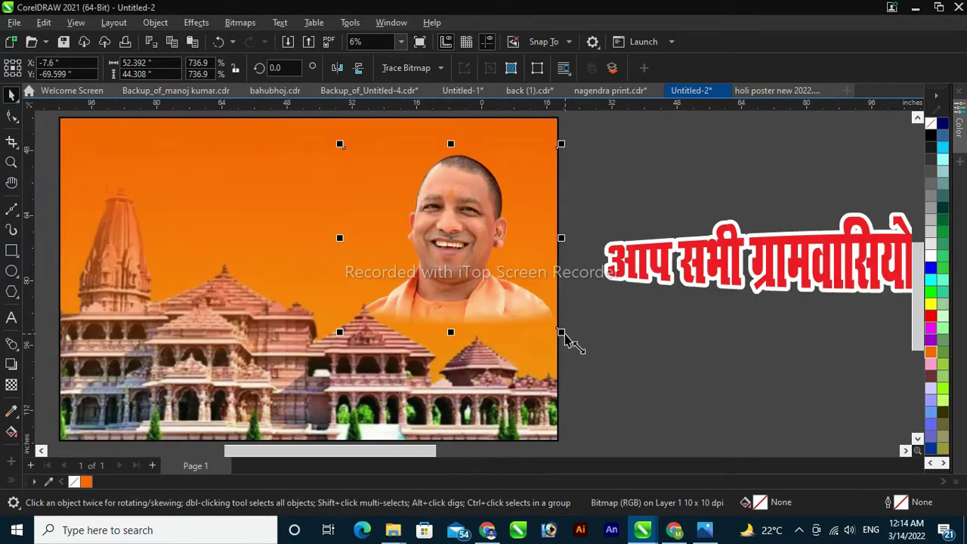
left_click_drag(565, 339, 583, 360)
left_click_drag(474, 274, 470, 272)
right_click(501, 286)
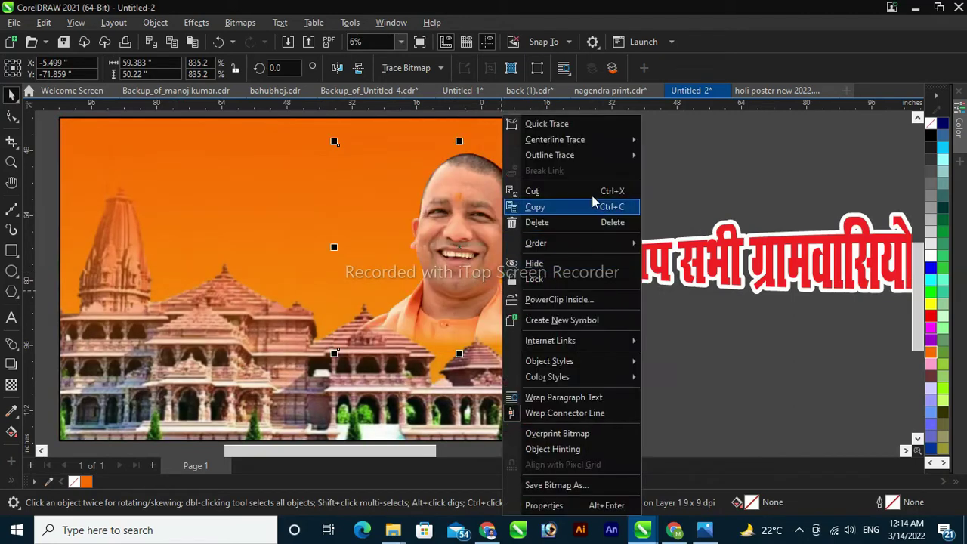
left_click(578, 302)
left_click(266, 218)
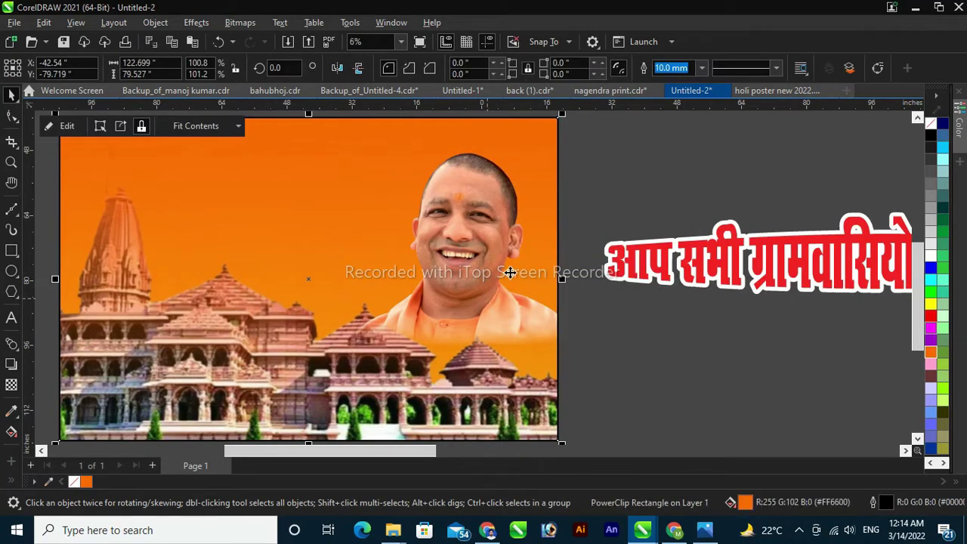
Move the portrait of the black-haired man with the moustache onto the poster's upper middle and shrink it
scroll(542, 279, "down", 2)
scroll(648, 340, "down", 1)
left_click(655, 365)
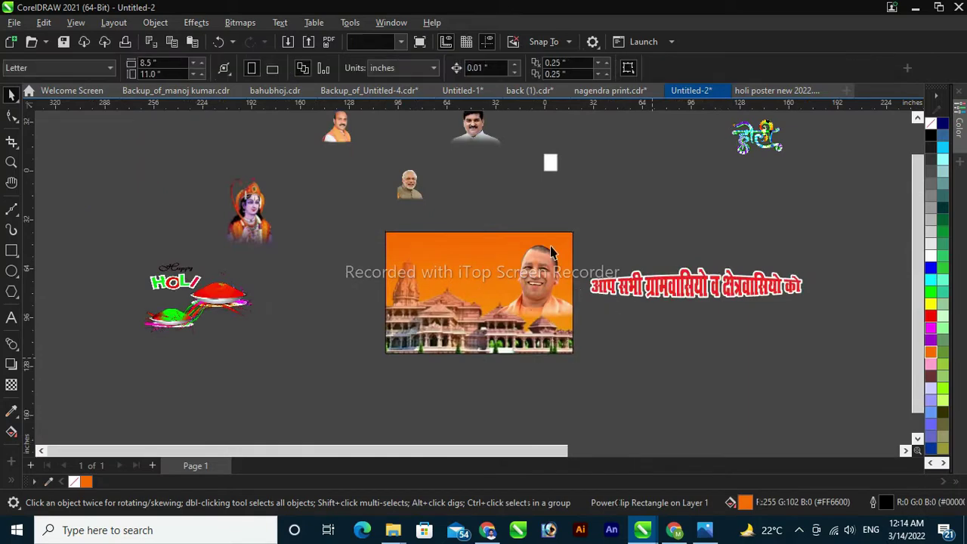
left_click(478, 130)
left_click_drag(479, 129, 476, 255)
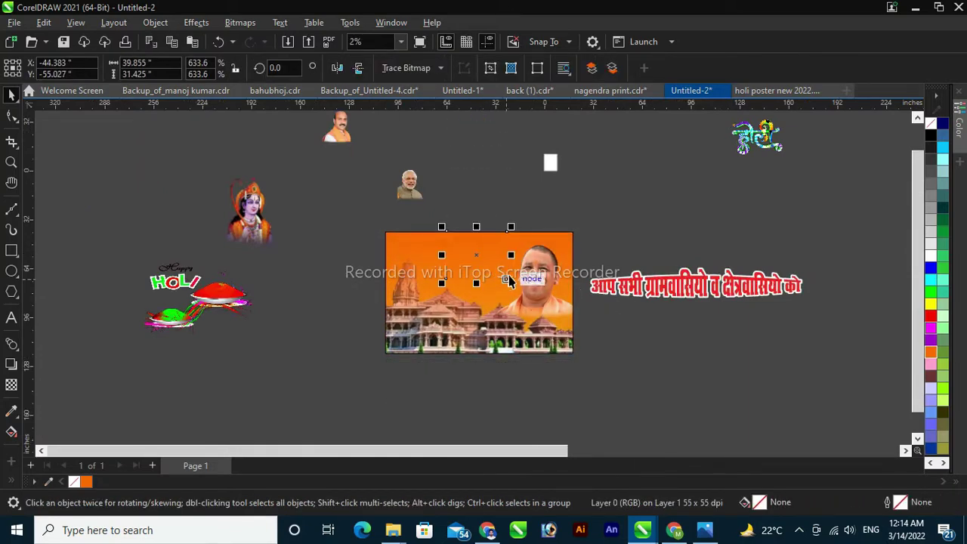
left_click_drag(505, 279, 488, 268)
left_click(679, 355)
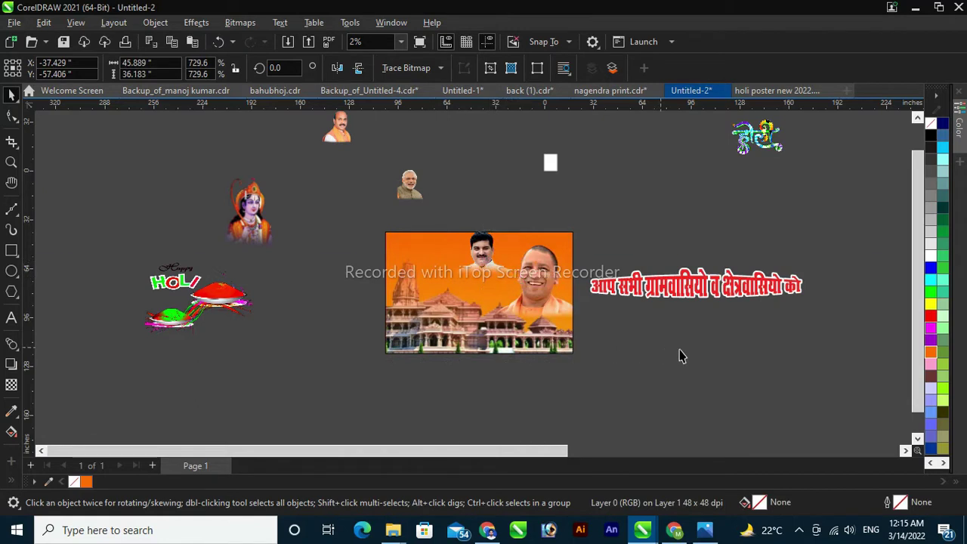
left_click(495, 272, "ctrl")
left_click_drag(507, 291, 498, 251)
Place the portrait of the balding man in the orange scarf beside the black-haired man's portrait, at about 18 × 21 inches
left_click(370, 155)
left_click(346, 143)
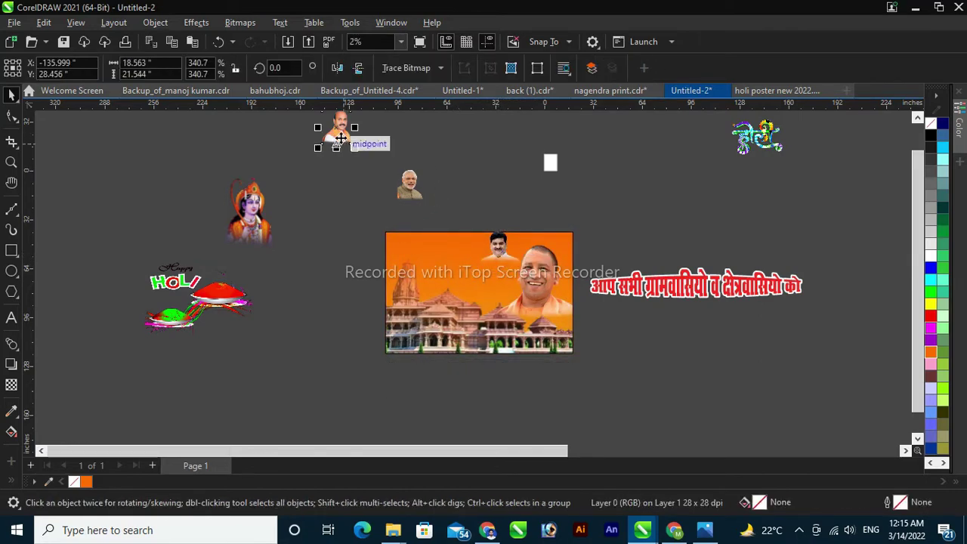
left_click_drag(346, 144, 464, 251)
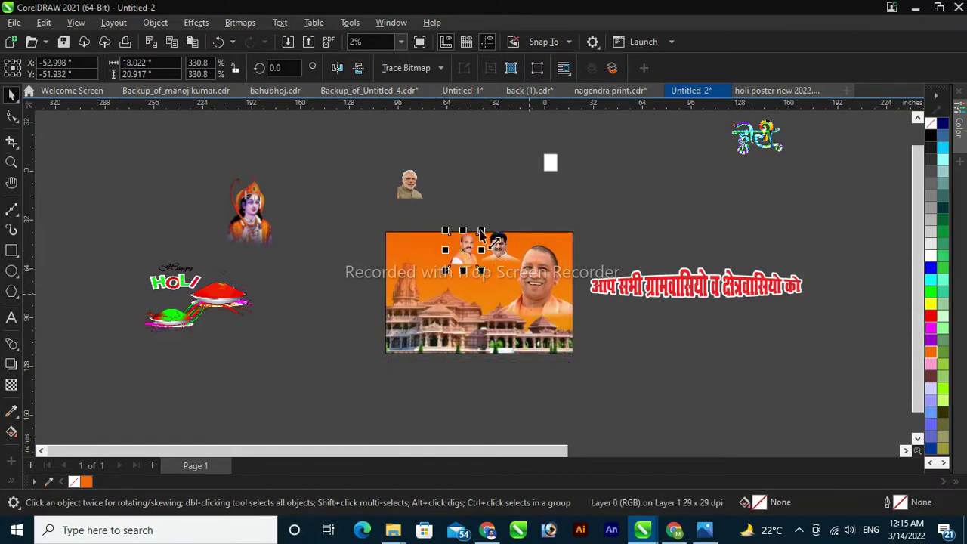
left_click(472, 189)
Move the white-bearded man's portrait into the upper-left corner of the poster
left_click(411, 188)
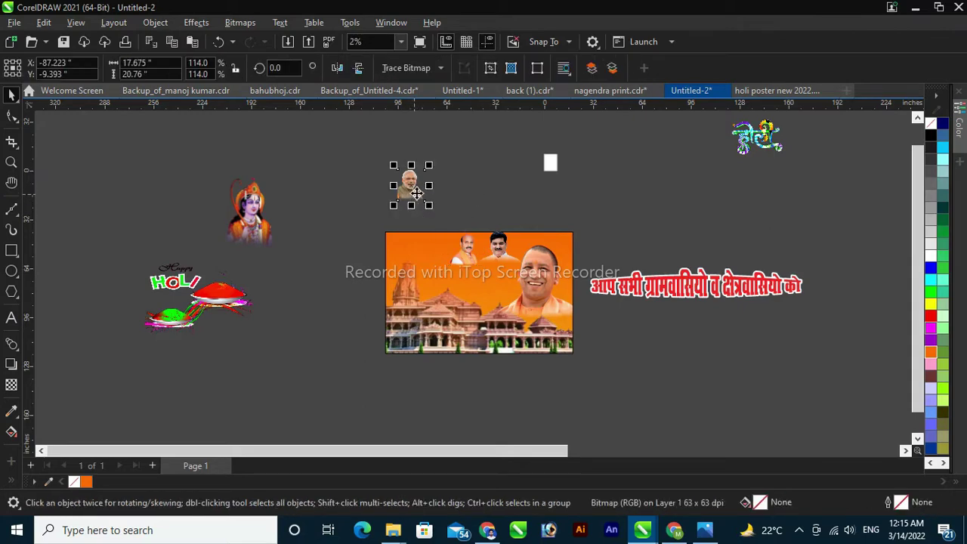
left_click_drag(411, 189, 407, 258)
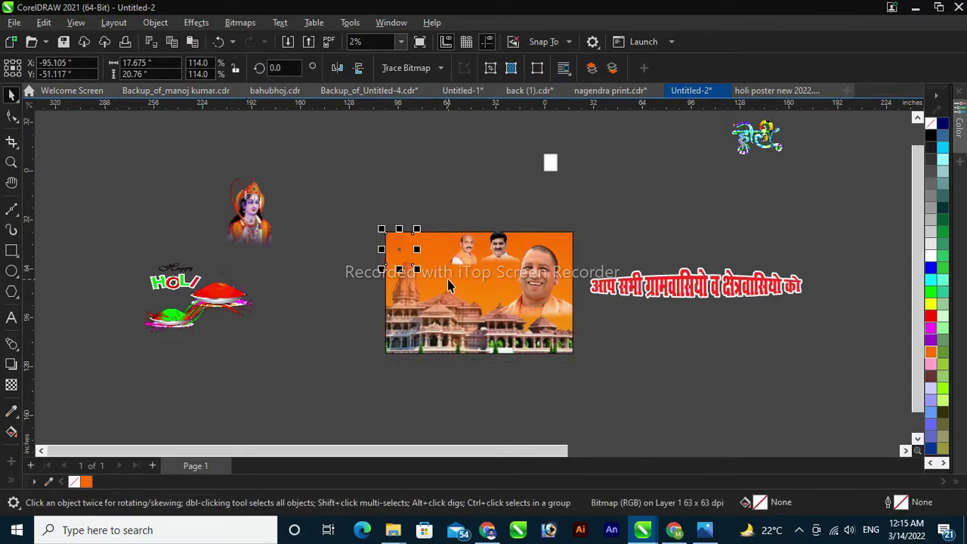
left_click(445, 203)
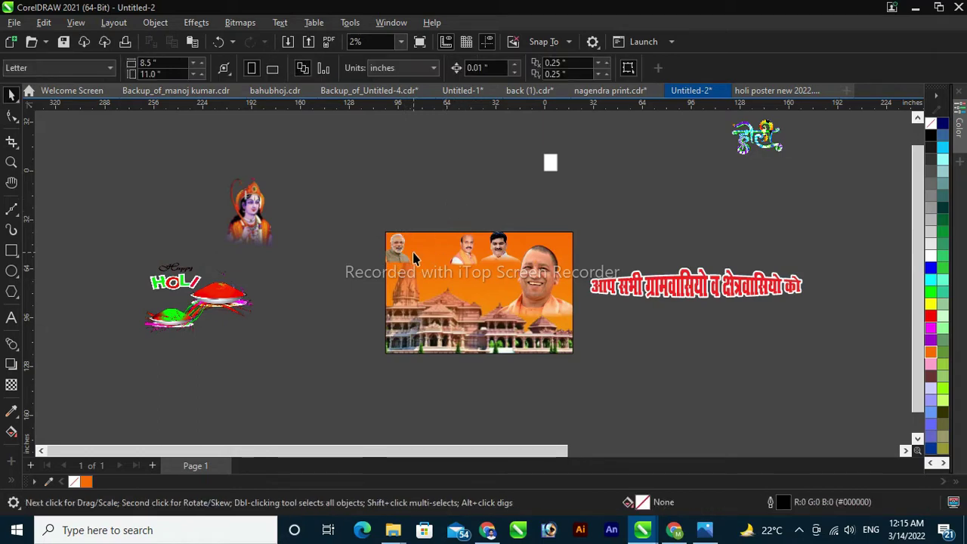
Scale the white-bearded man's portrait down to about 14 × 17 inches and fit it against the poster's top-left corner
key("z")
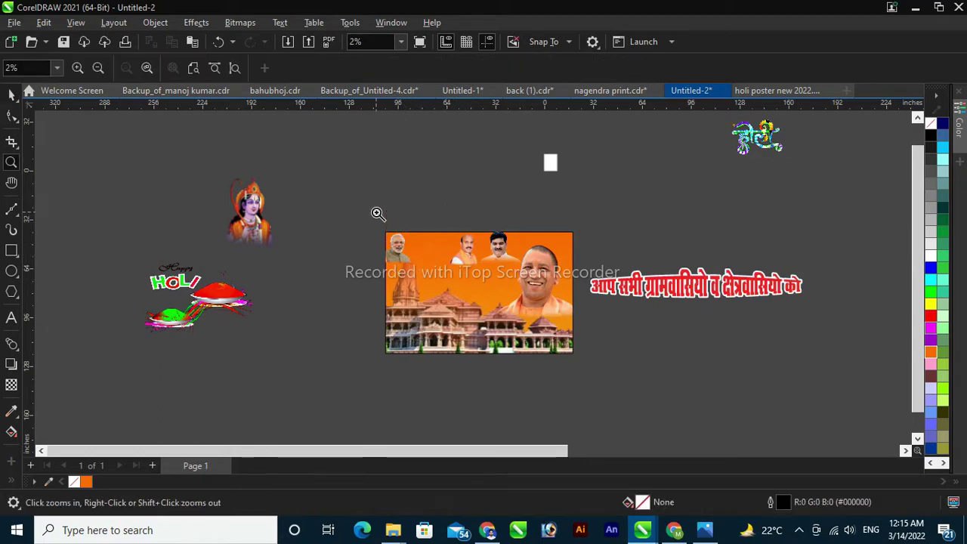
left_click_drag(376, 211, 622, 335)
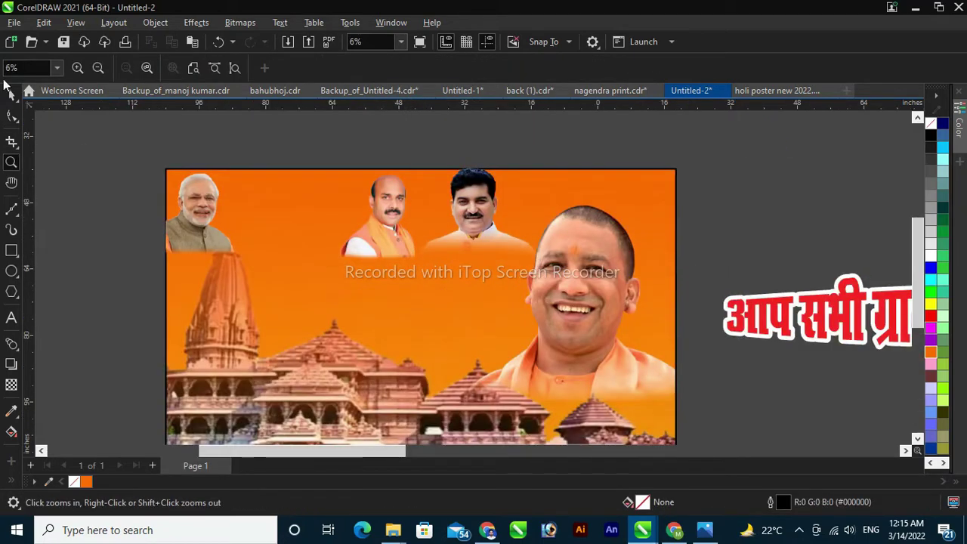
left_click(11, 94)
left_click(199, 218)
left_click_drag(199, 218, 200, 217)
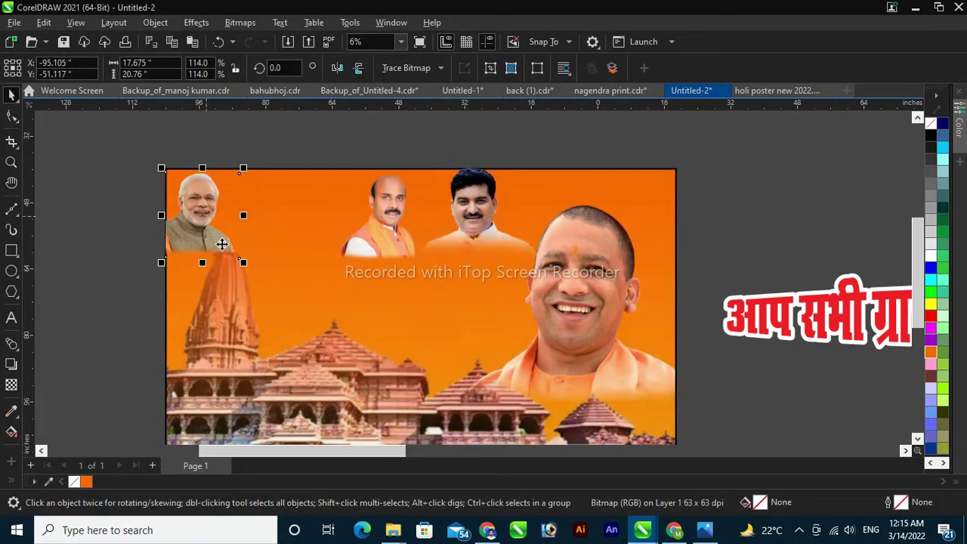
left_click_drag(242, 262, 227, 244)
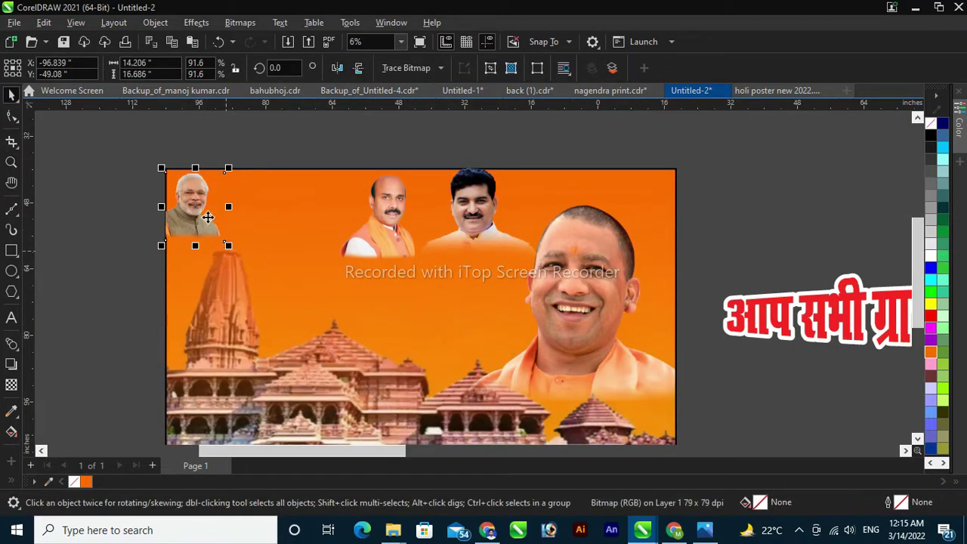
left_click_drag(206, 212, 238, 214)
left_click_drag(191, 194, 188, 195)
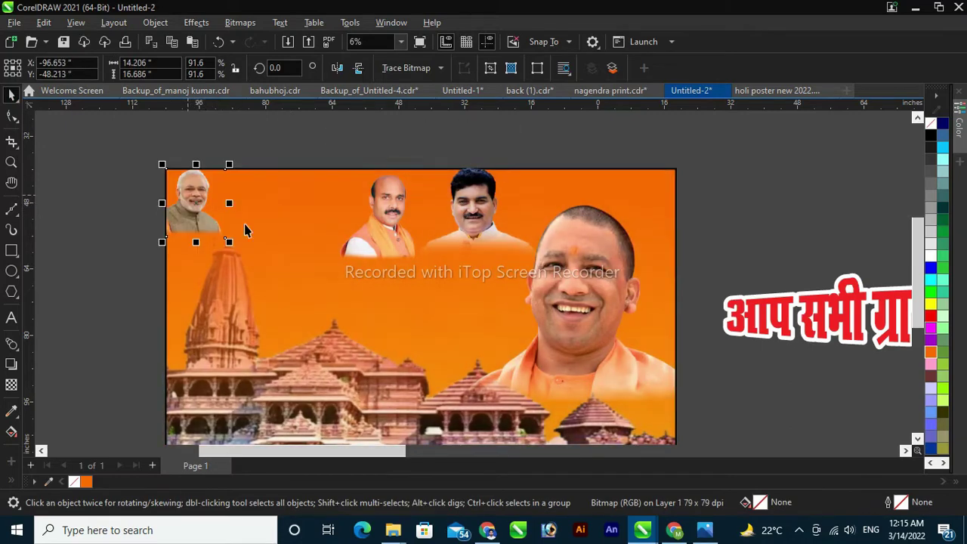
Bring the orange-scarf portrait closer to the black-haired man's and scale the pair down to about 32 × 18 inches overall
left_click(388, 242)
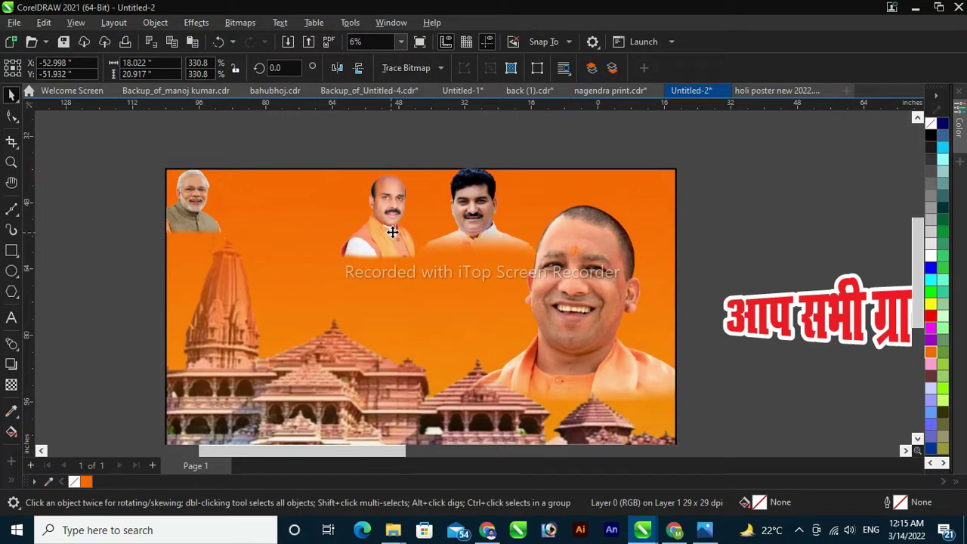
left_click_drag(388, 239, 411, 241)
left_click(476, 236, "shift")
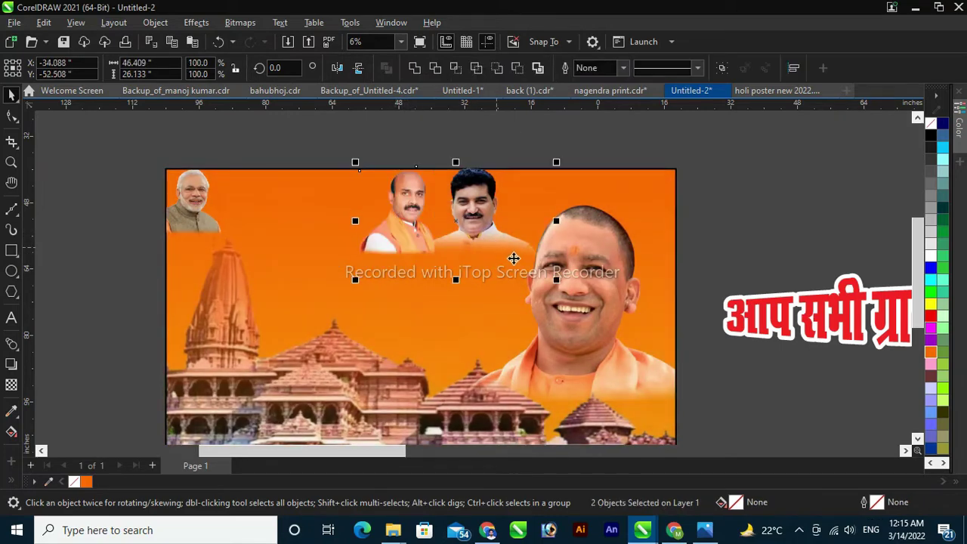
left_click_drag(562, 285, 502, 251)
left_click_drag(420, 200, 419, 211)
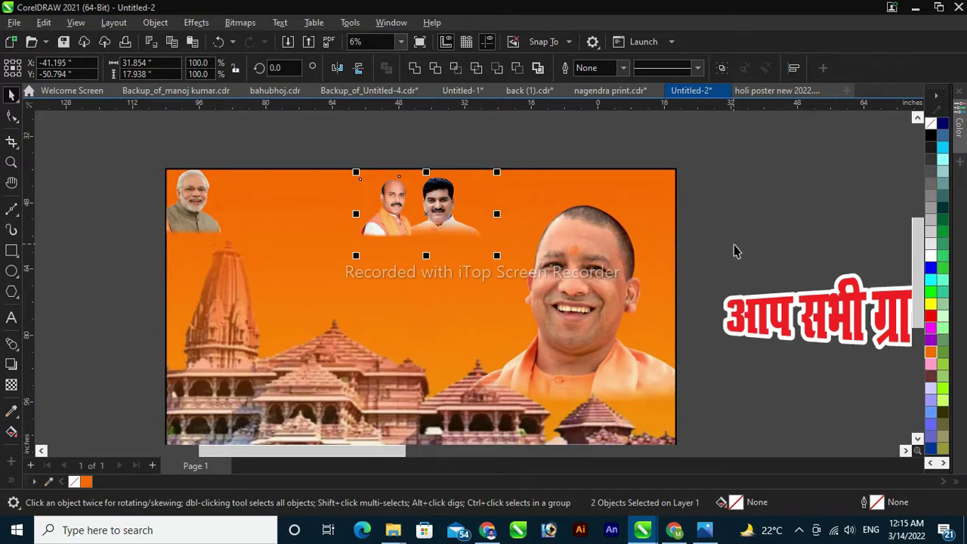
key("Escape")
Place the deity picture at about 34 × 46 inches in the poster's upper-left corner and move the white-bearded man beside the two small portraits
scroll(406, 268, "down", 2)
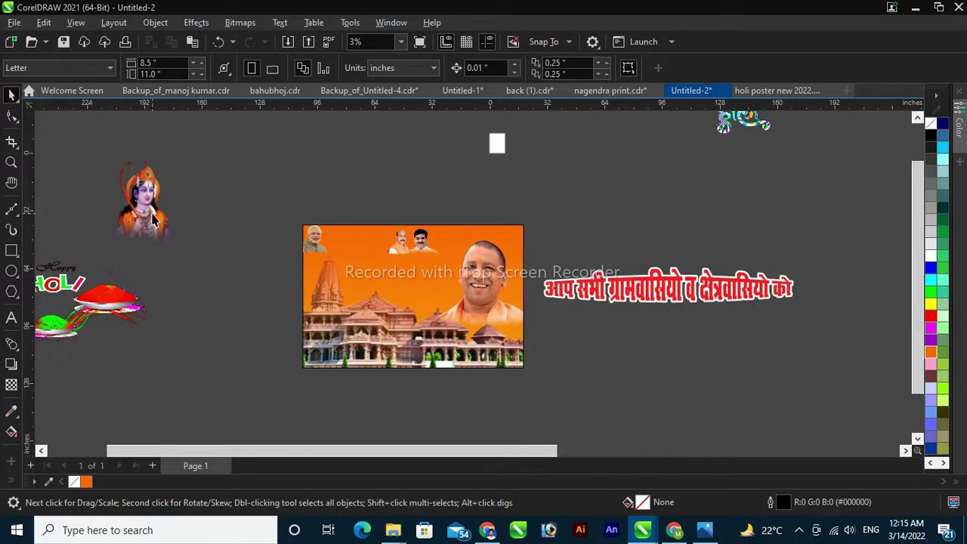
left_click_drag(153, 219, 367, 284)
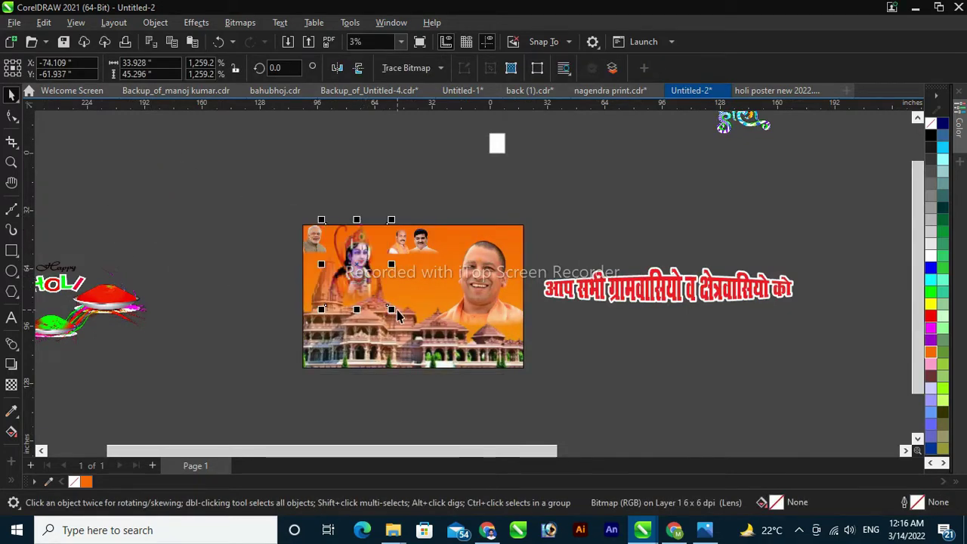
left_click_drag(390, 310, 375, 289)
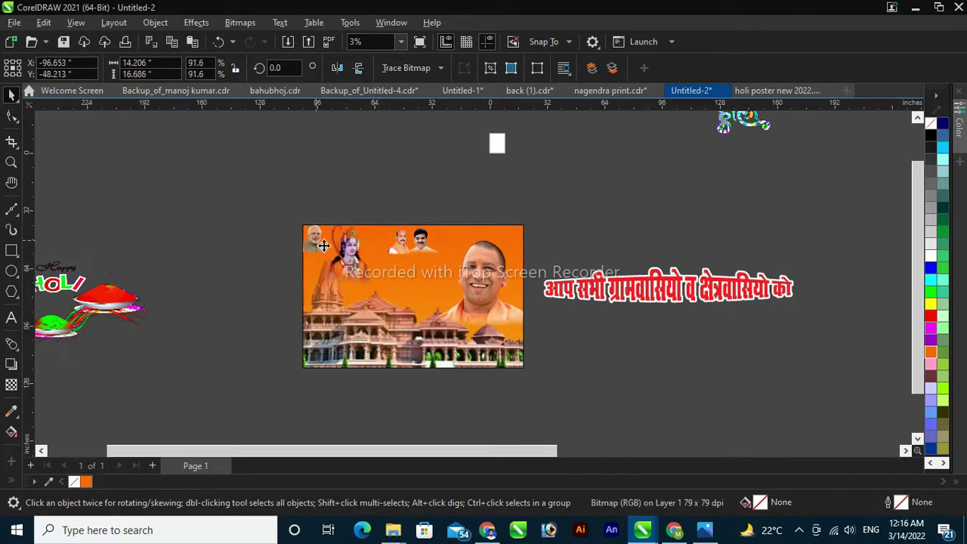
left_click_drag(309, 241, 370, 316)
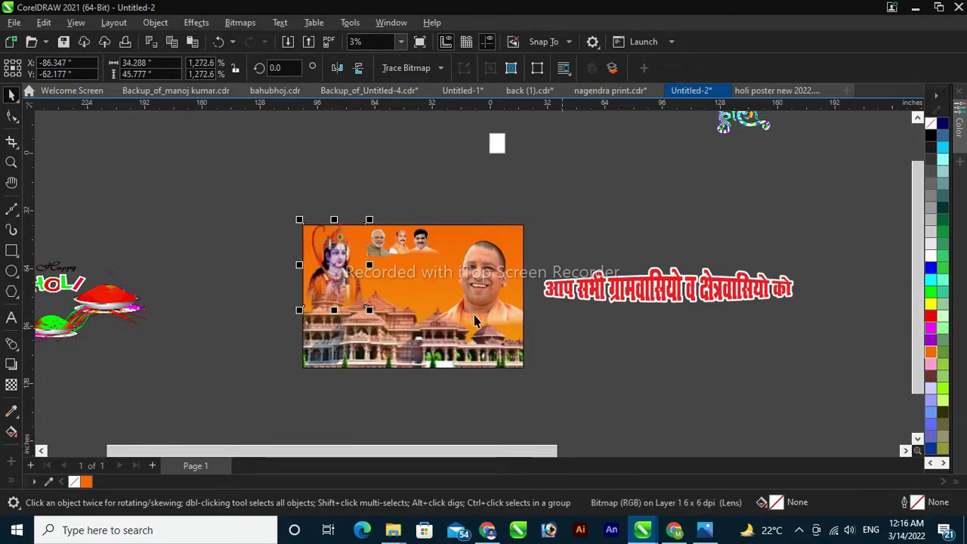
left_click(590, 348)
Move the black-haired man's portrait down beside the robed man's shoulder and the orange-scarf portrait to the middle of the poster
key("z")
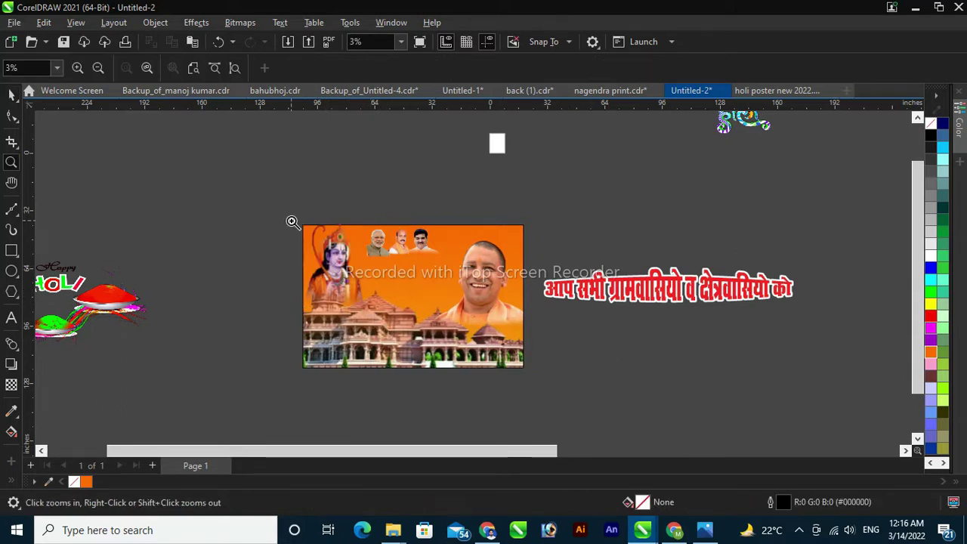
left_click_drag(291, 214, 539, 334)
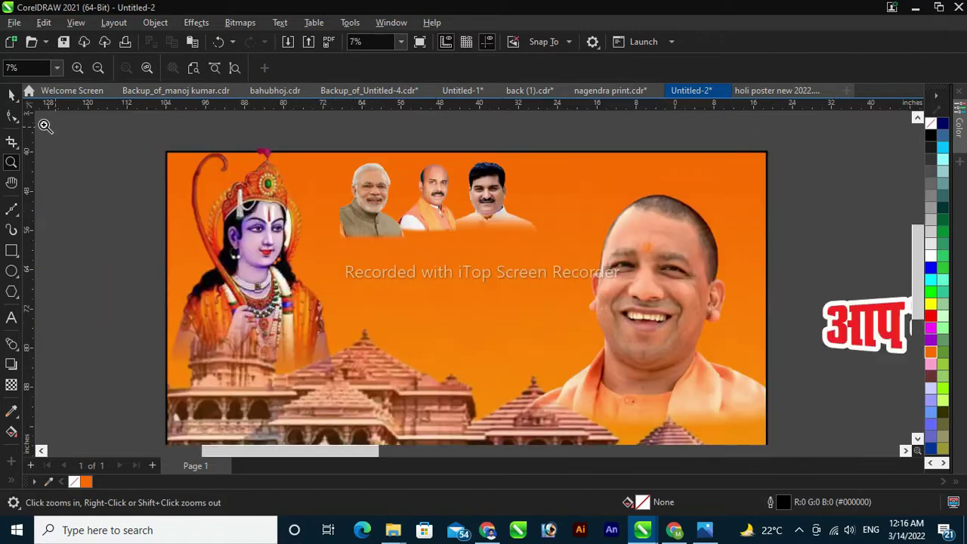
left_click(11, 94)
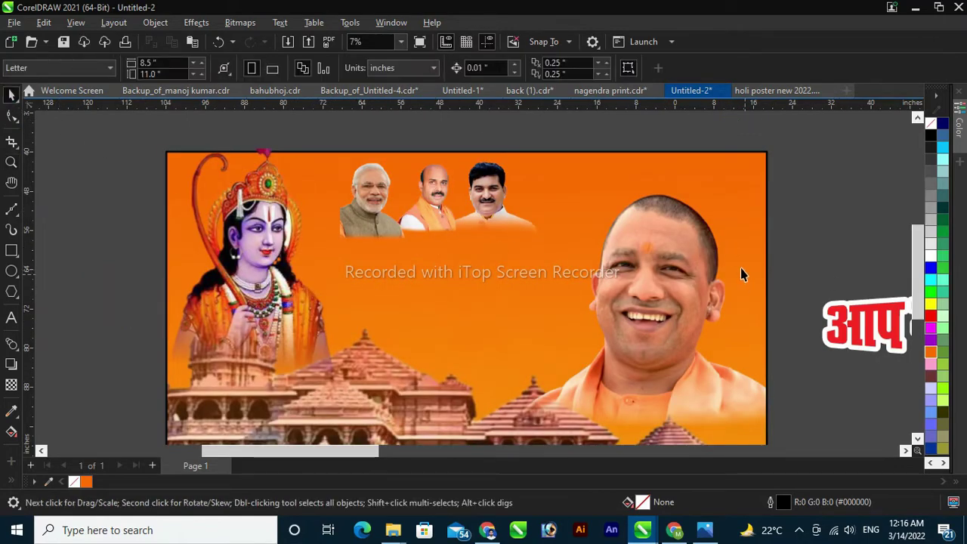
left_click(496, 215)
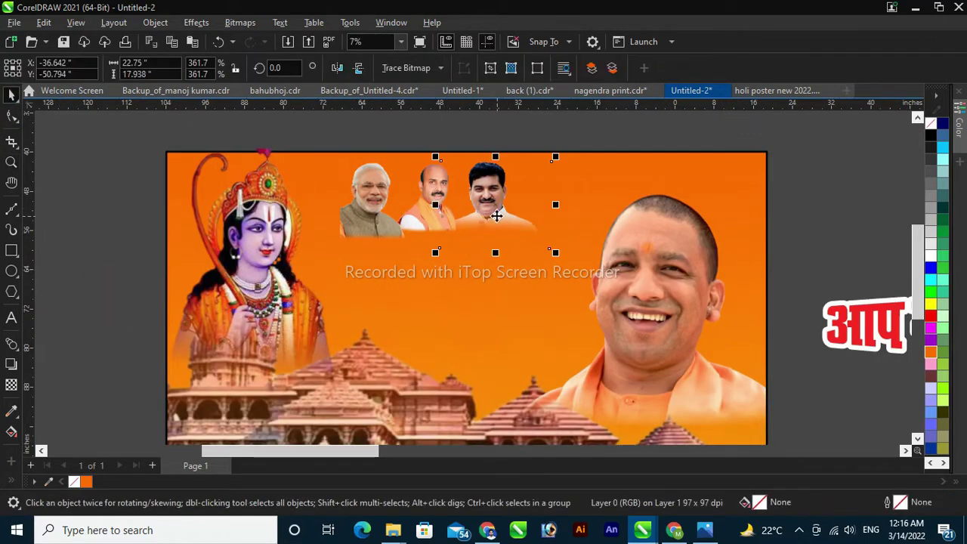
left_click_drag(507, 207, 545, 384)
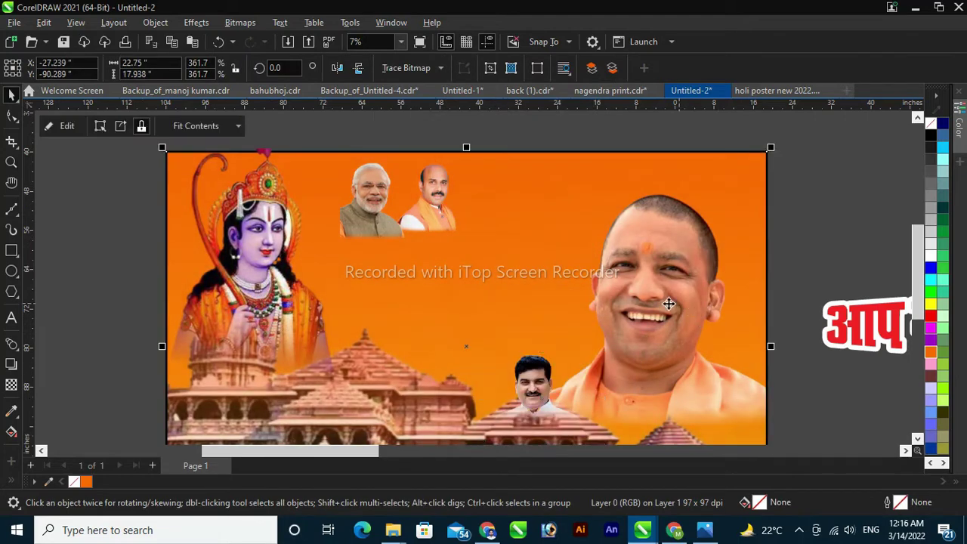
left_click(436, 214)
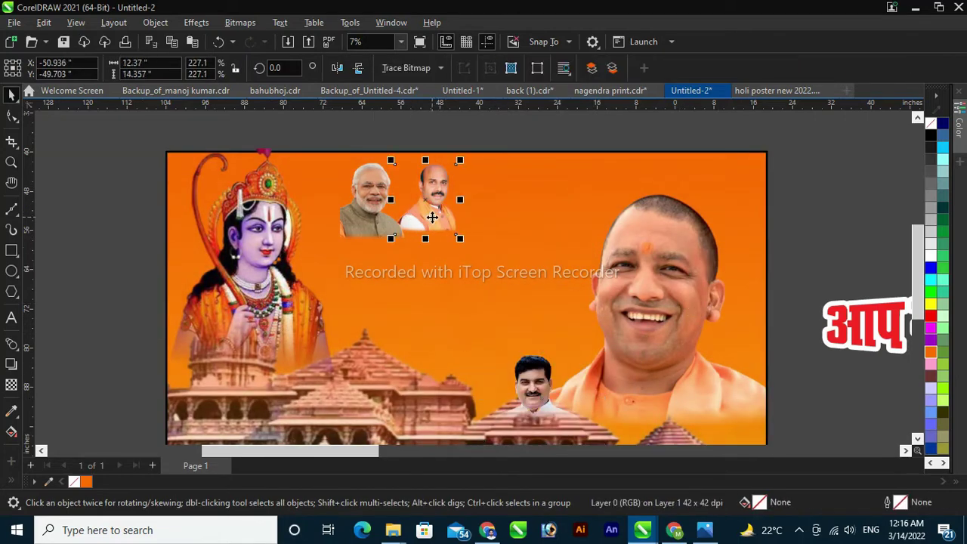
left_click_drag(432, 218, 446, 297)
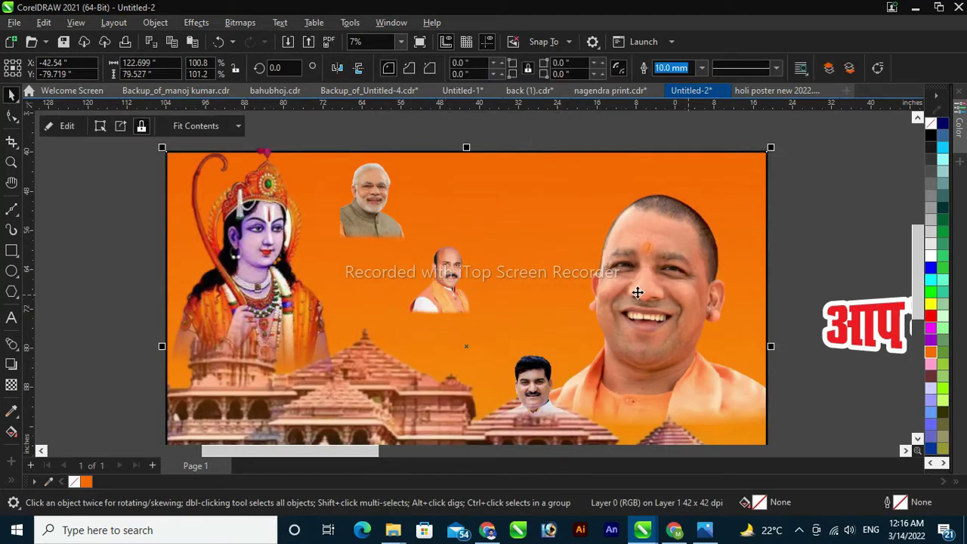
Edit the PowerClip contents, scale the robed man's portrait down to about 44 × 37 inches, and finish editing
left_click(653, 299)
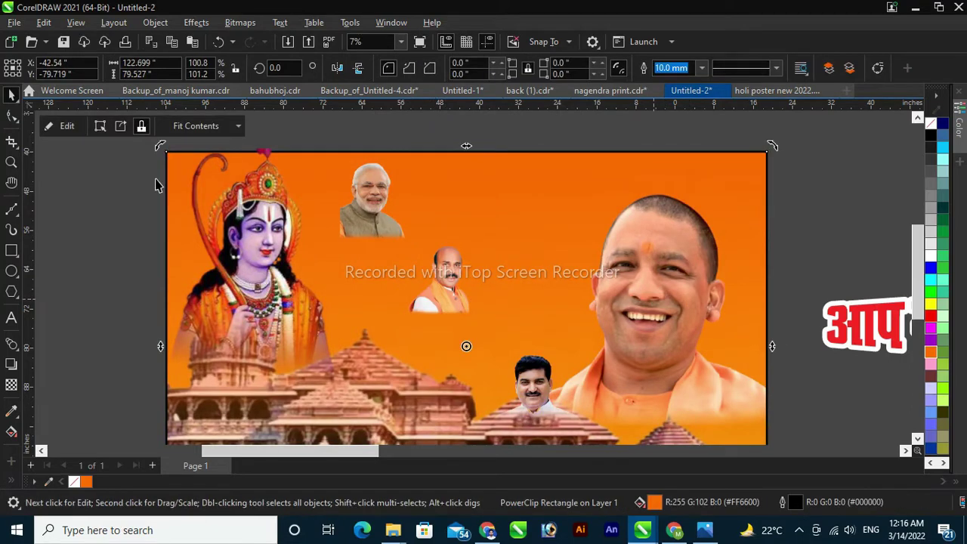
left_click(60, 125)
left_click(682, 355)
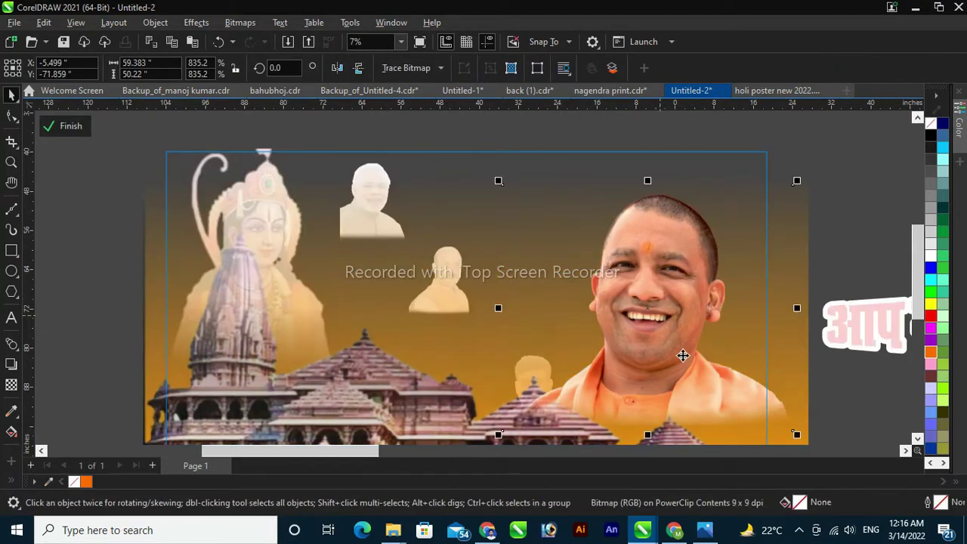
left_click_drag(799, 438, 722, 374)
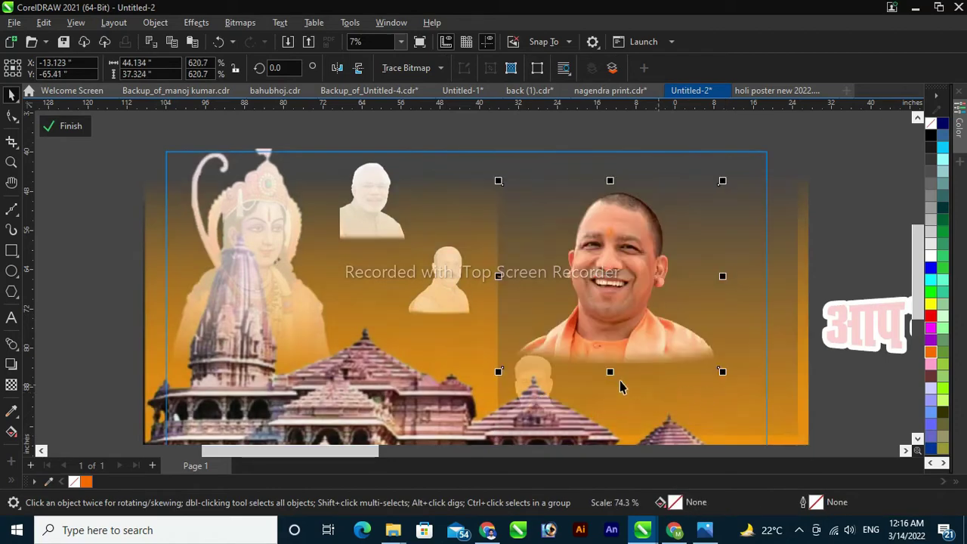
left_click(65, 127)
Paste a copy of the robed man's portrait onto the poster and position it to the left of the clipped one
right_click(802, 279)
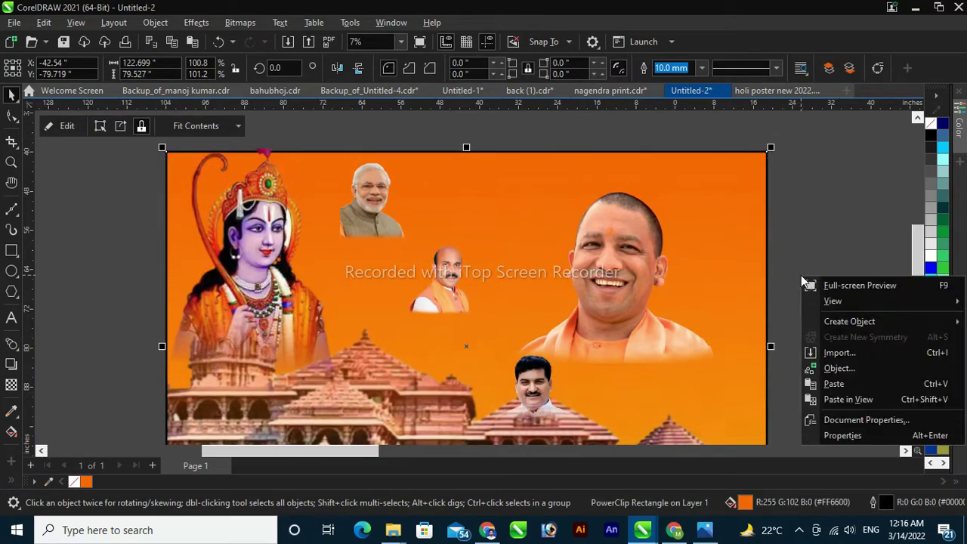
left_click(833, 383)
mouse_move(621, 290)
left_mouse_down()
mouse_move(593, 290)
mouse_move(613, 287)
left_mouse_up()
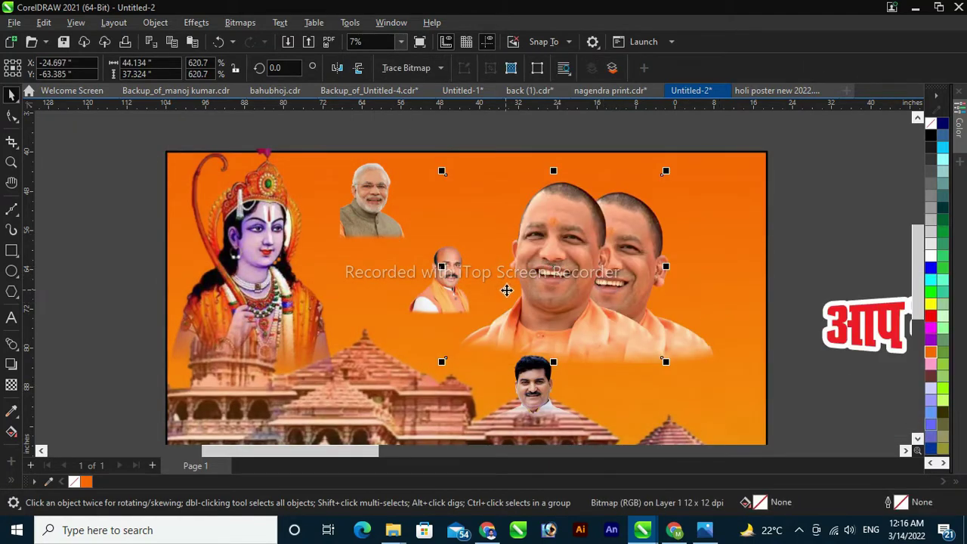
Mirror the pasted robed man's portrait horizontally, scale it to about 19 × 16 inches and place it beside the white-bearded man
left_click(337, 68)
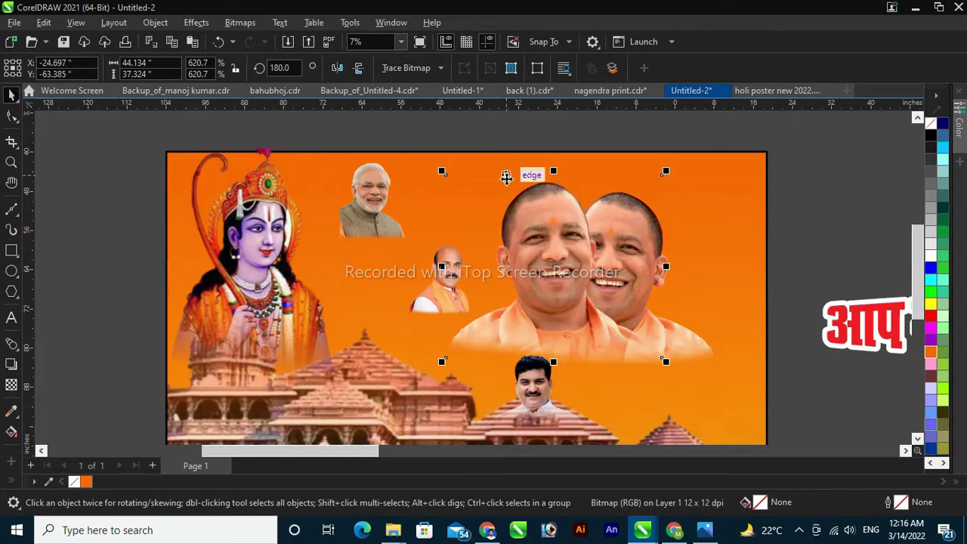
left_click_drag(557, 281, 487, 243)
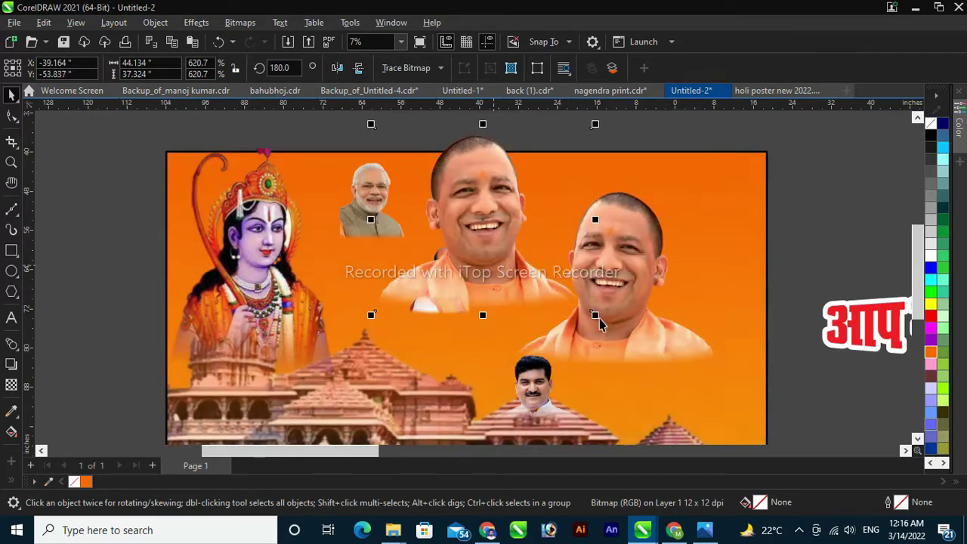
left_click_drag(599, 323, 500, 231)
left_click_drag(446, 287, 438, 236)
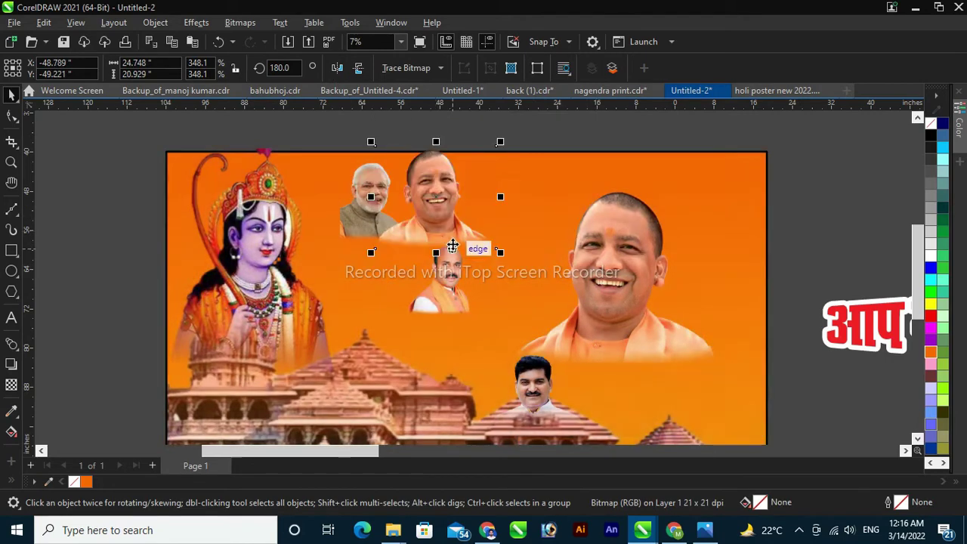
left_click_drag(496, 248, 464, 237)
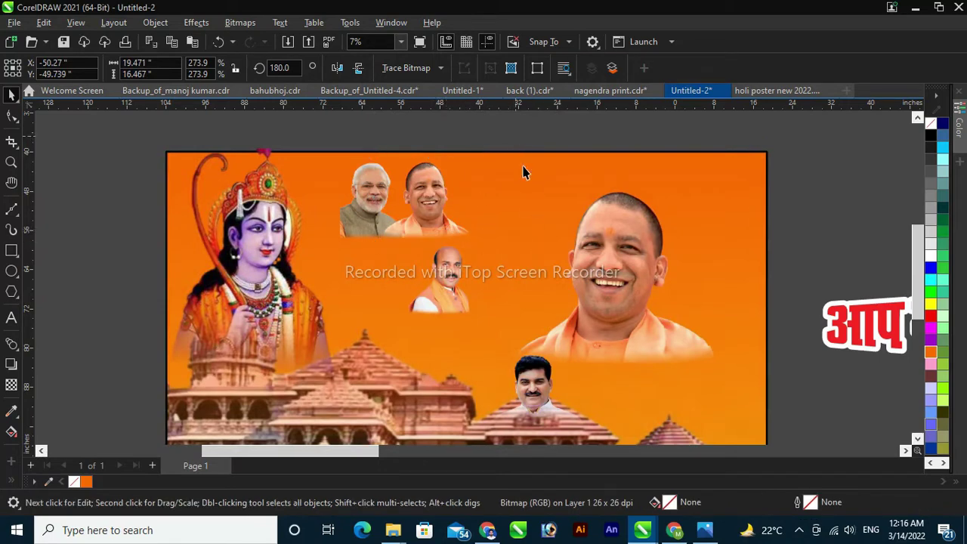
Move the two small portraits together beside the deity's head and scale the pair down to about 23 × 14 inches
left_click_drag(306, 138, 491, 253)
left_click_drag(464, 208, 463, 208)
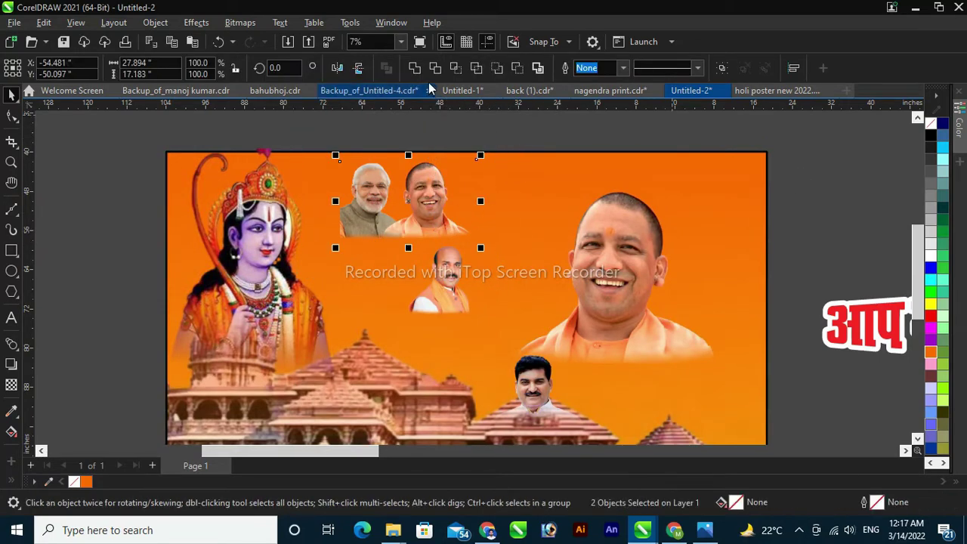
left_click(336, 68)
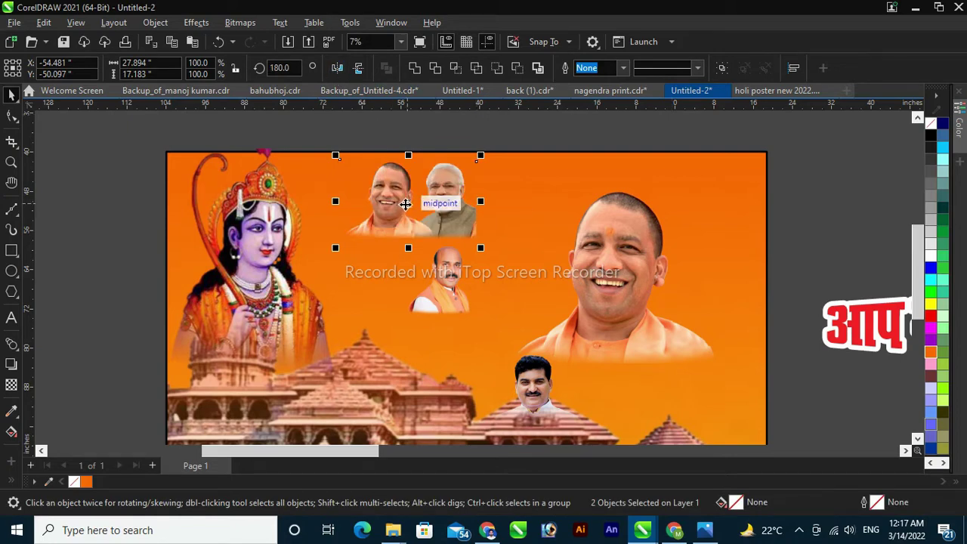
left_click(337, 68)
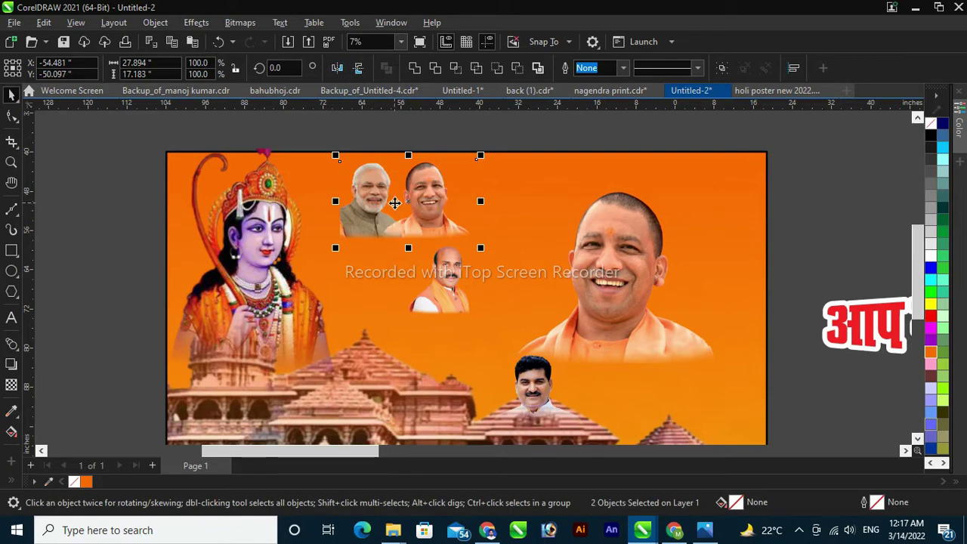
left_click_drag(395, 202, 356, 200)
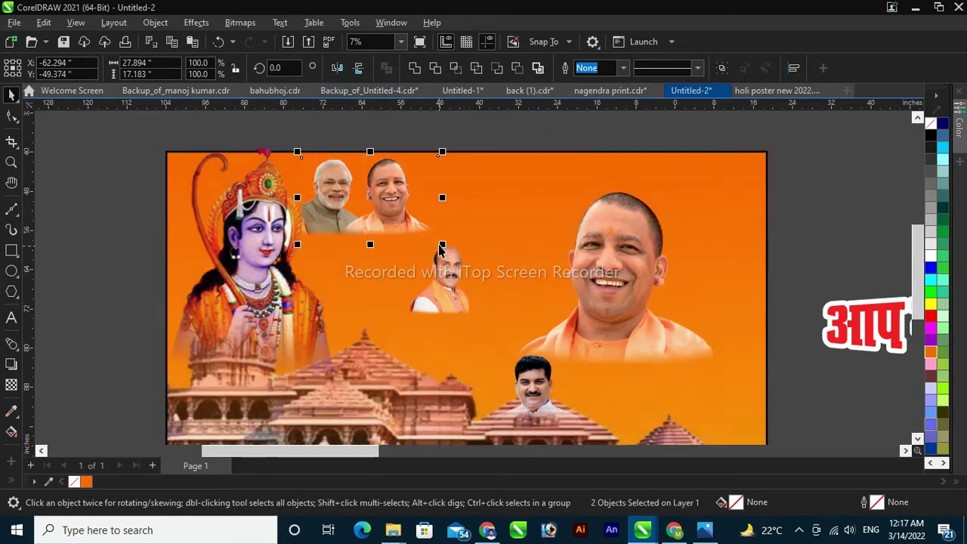
left_click_drag(442, 244, 418, 232)
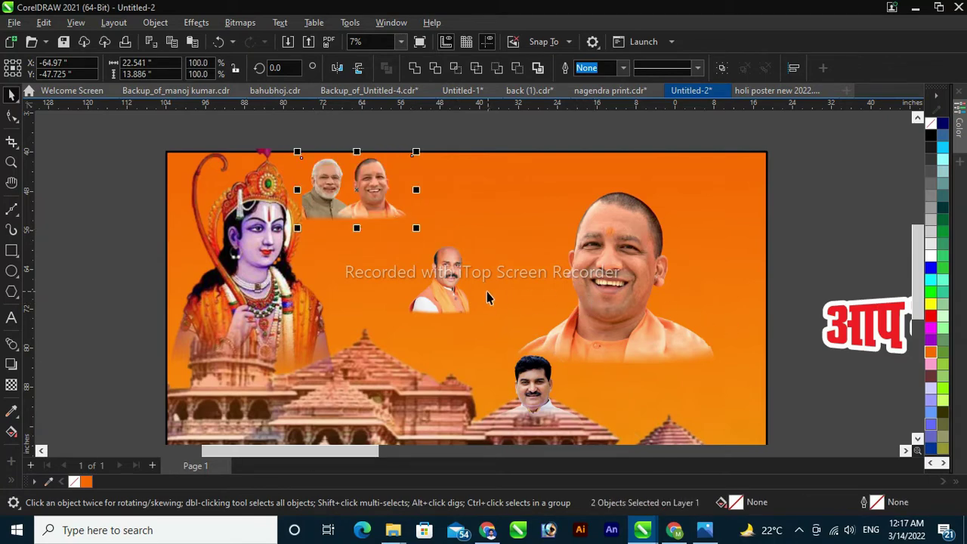
left_click(447, 288)
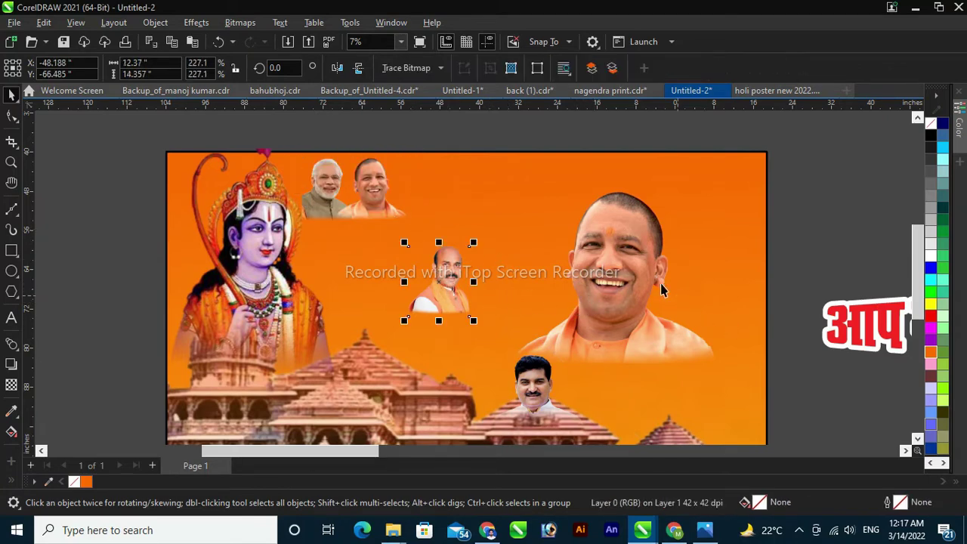
left_click(618, 272)
left_click(62, 126)
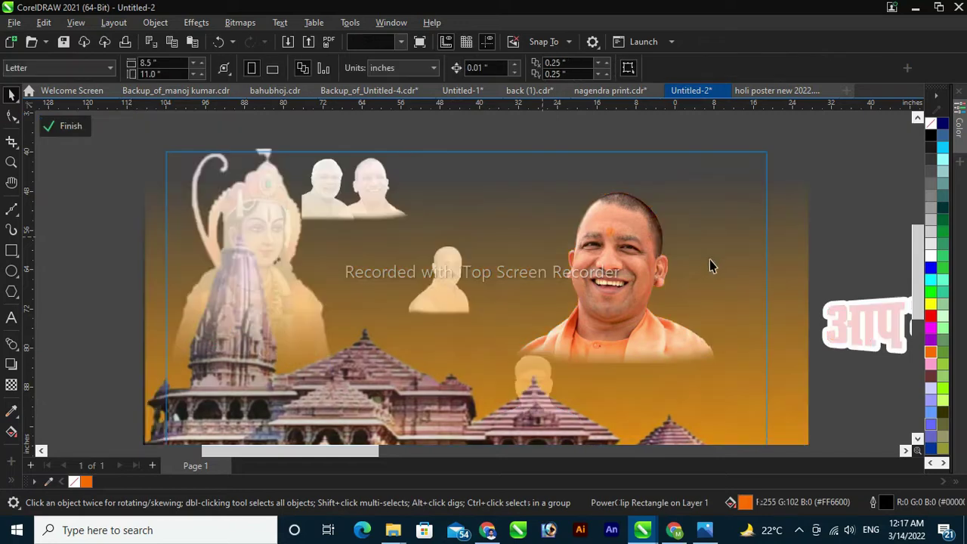
left_click(586, 272)
left_click(62, 125)
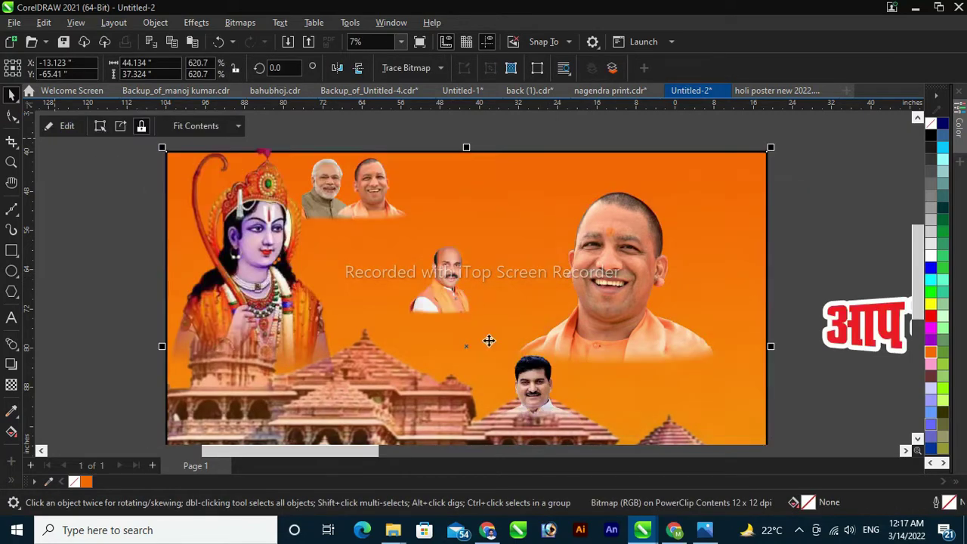
Enlarge the black-haired man's portrait to about 42 × 33 inches over the large robed man and PowerClip it inside the poster rectangle
left_click_drag(504, 386, 558, 301)
left_click_drag(654, 356, 747, 407)
left_click_drag(616, 320, 669, 296)
right_click(717, 328)
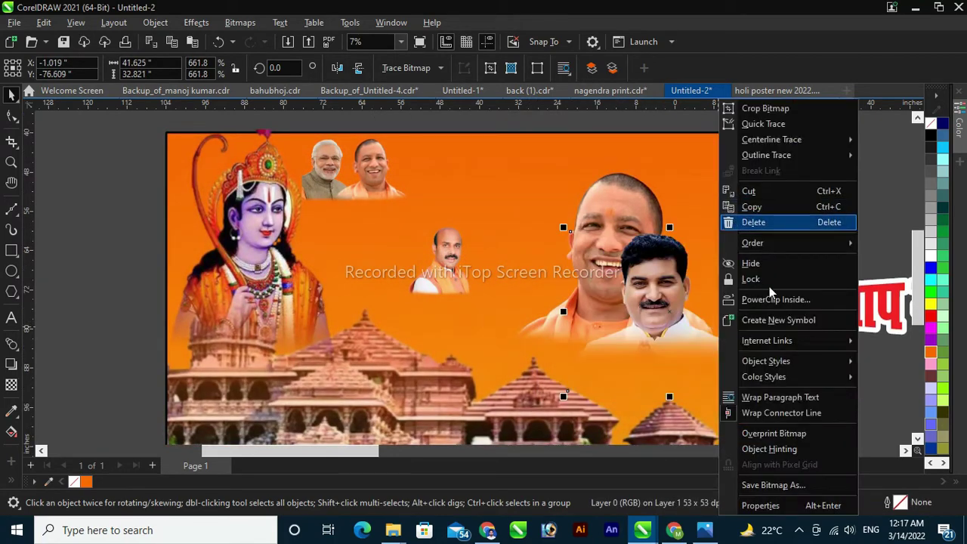
left_click(786, 301)
left_click(523, 237)
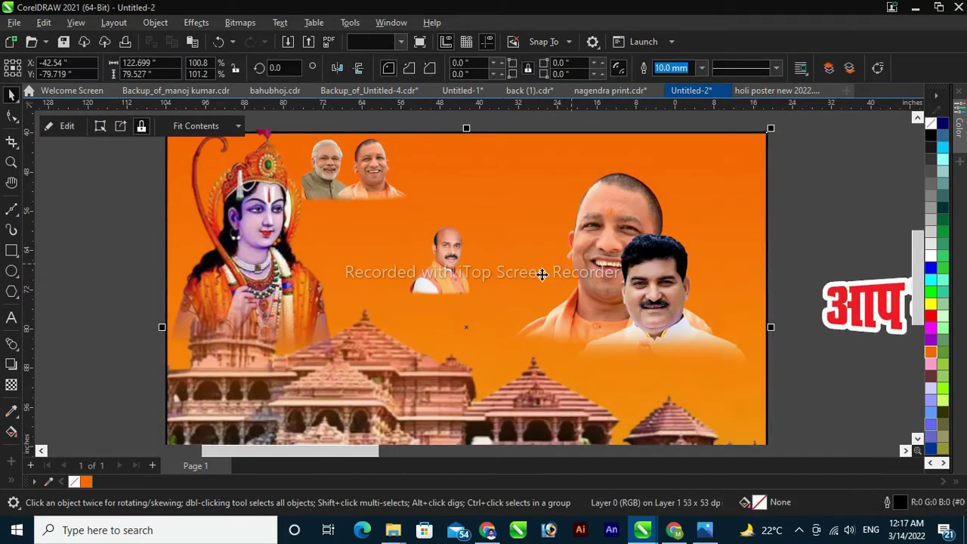
Edit the PowerClip contents, delete the large robed man's portrait from them, and finish editing
left_click(67, 126)
left_click(637, 259)
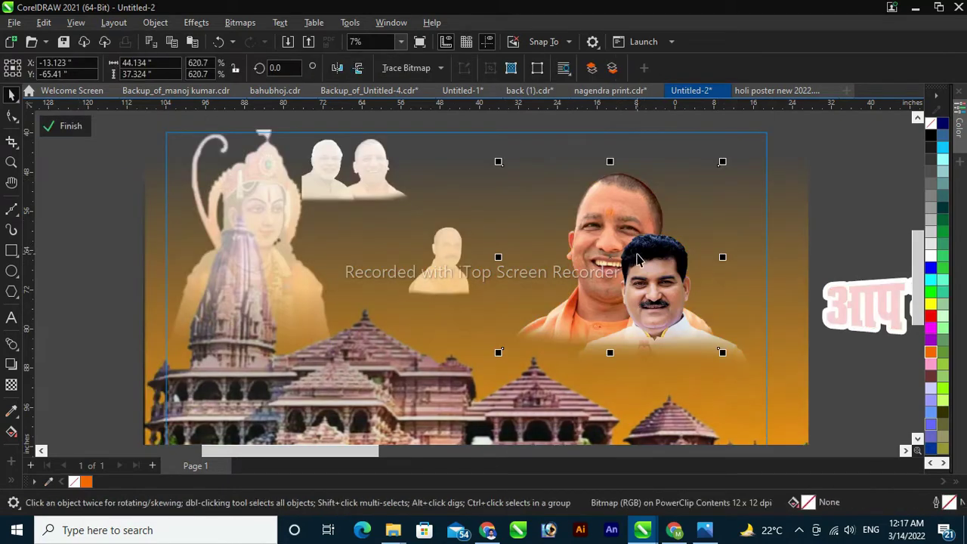
key("Delete")
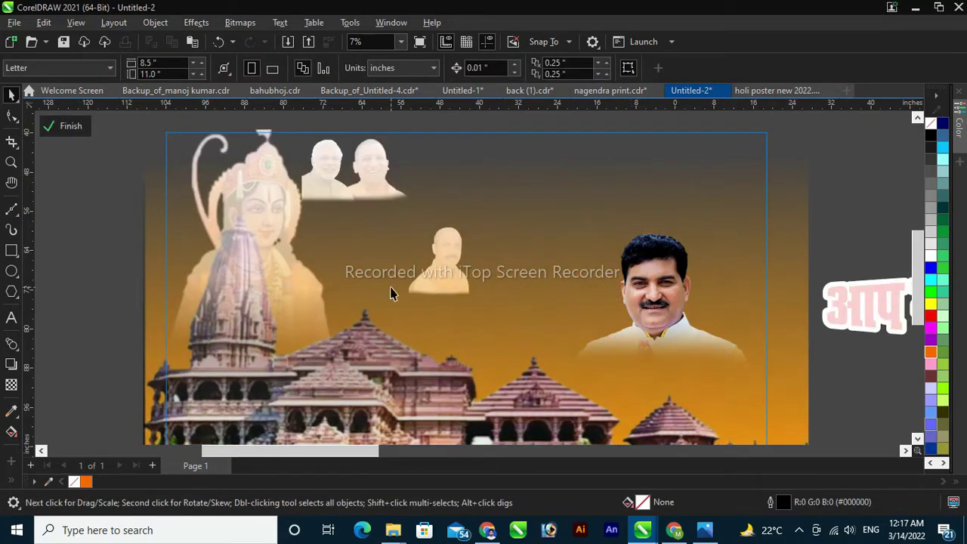
left_click(67, 126)
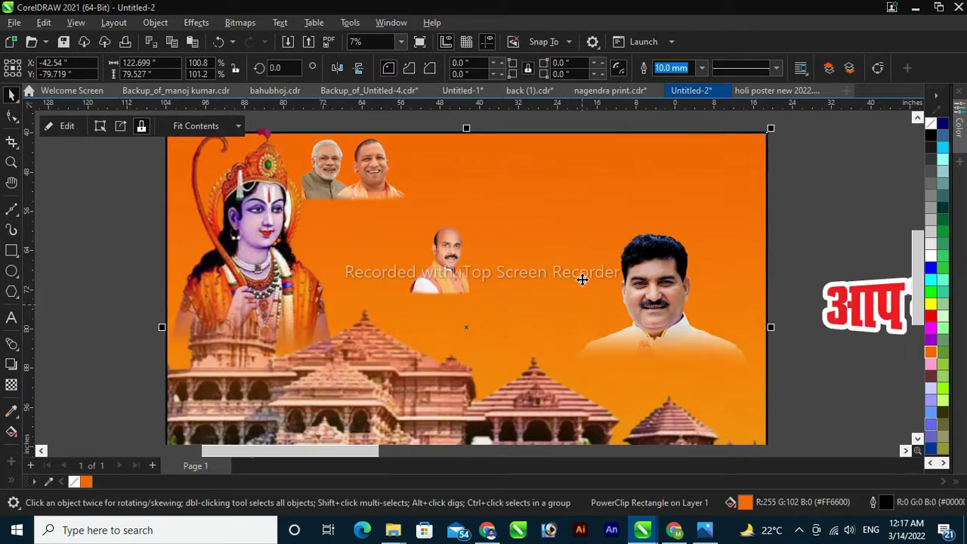
Mirror the orange-scarf portrait horizontally and place it in the poster's upper-right corner at about 17 × 20 inches
left_click(439, 261)
left_click_drag(439, 261, 725, 180)
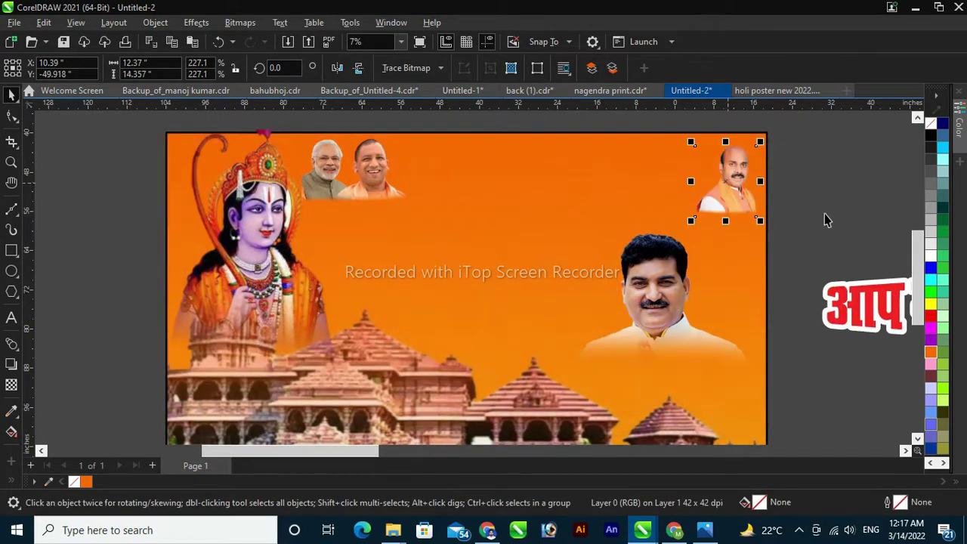
left_click(338, 68)
left_click_drag(689, 227, 675, 264)
left_click_drag(718, 194, 745, 219)
PowerClip the orange-scarf portrait inside the poster rectangle and clear the selection
right_click(745, 218)
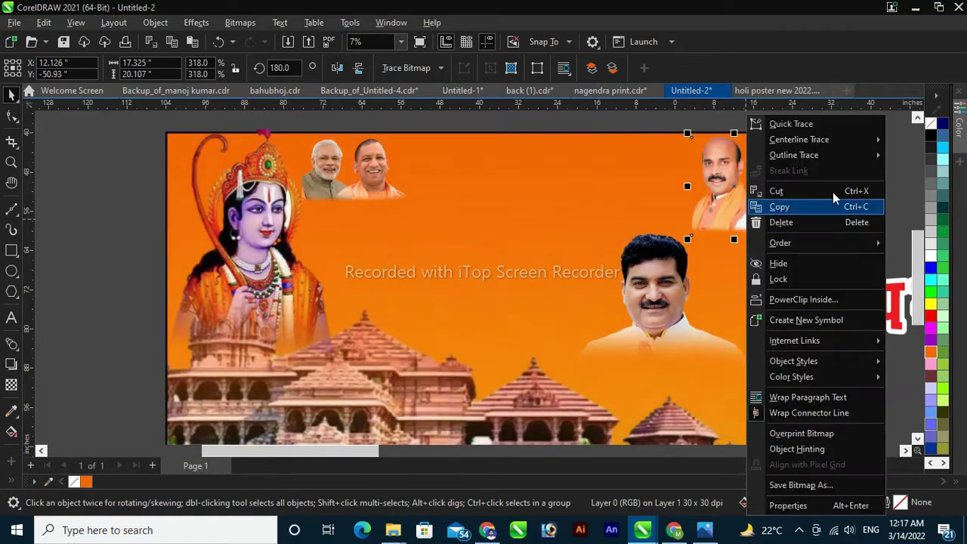
left_click(803, 299)
left_click(759, 198)
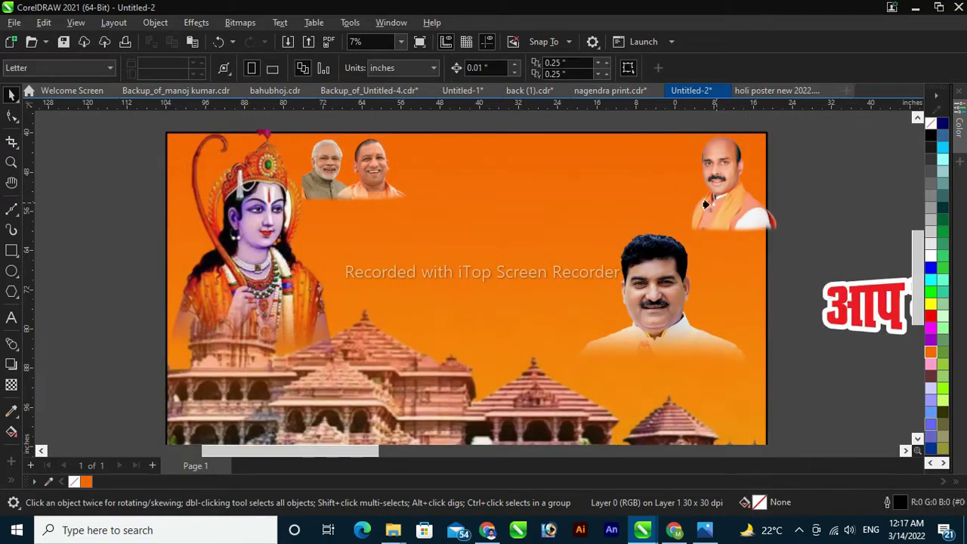
left_click(805, 209)
Copy the full wording "आप सभी ग्रामवासियो व क्षेत्रवासियो को" from the curved red heading through Edit Text, leaving the heading itself unedited
scroll(422, 226, "down", 2)
scroll(255, 225, "down", 3)
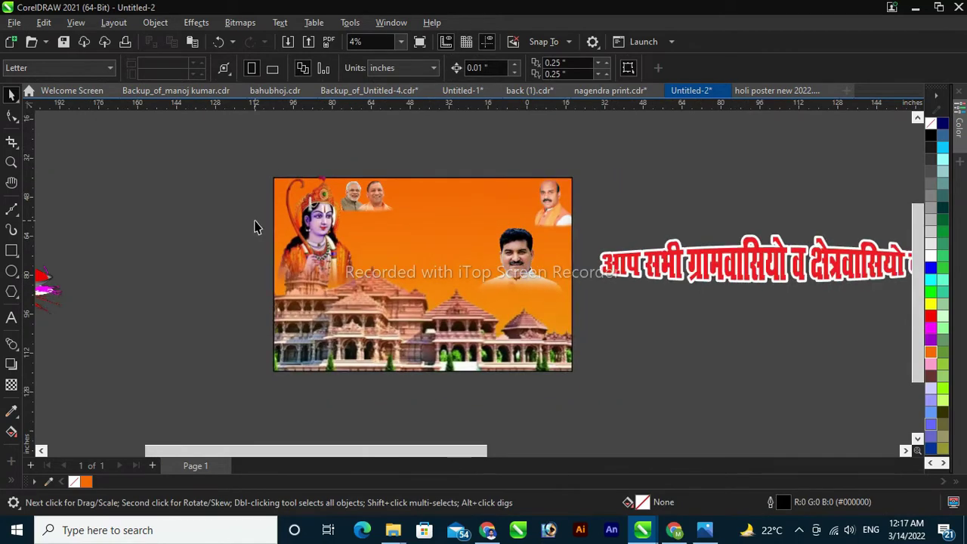
left_click(610, 247)
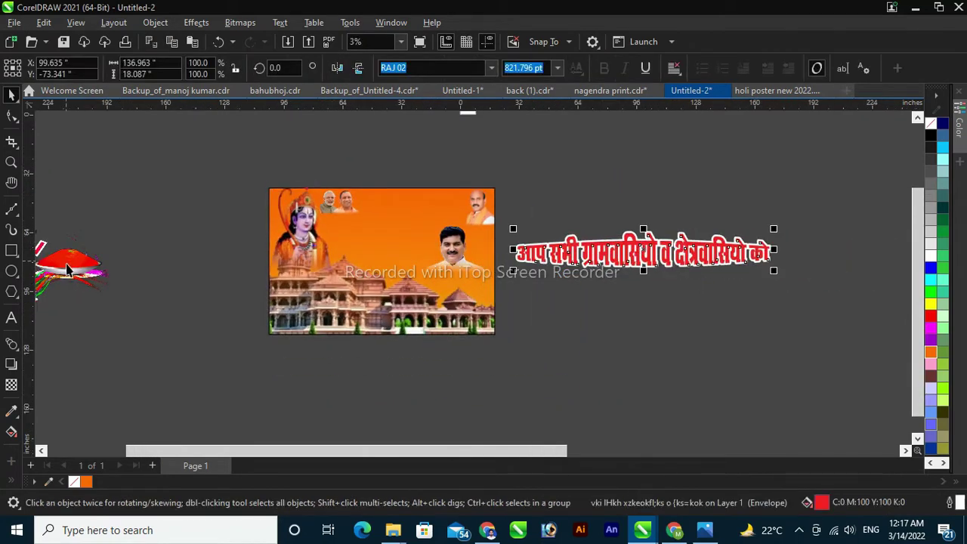
left_click(12, 318)
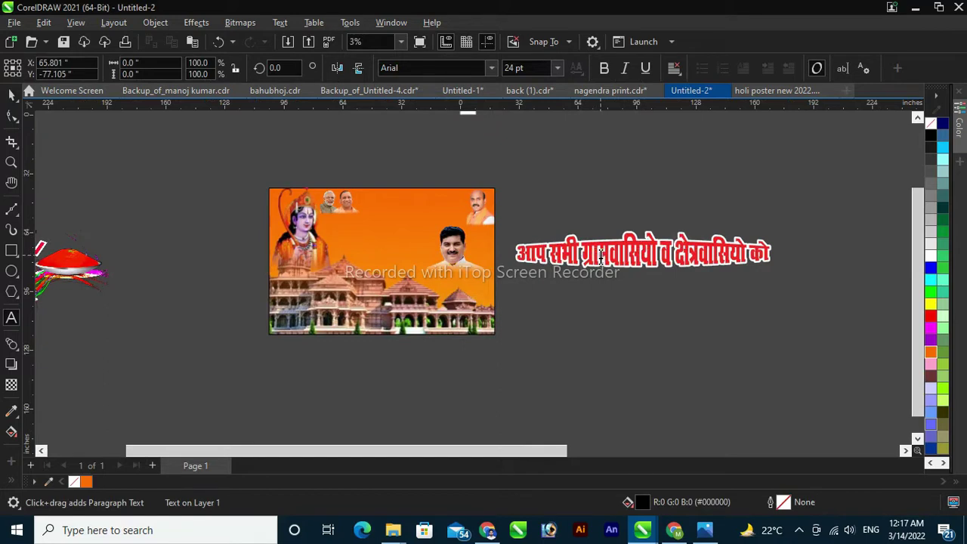
left_click(648, 264)
key("ctrl+shift+t")
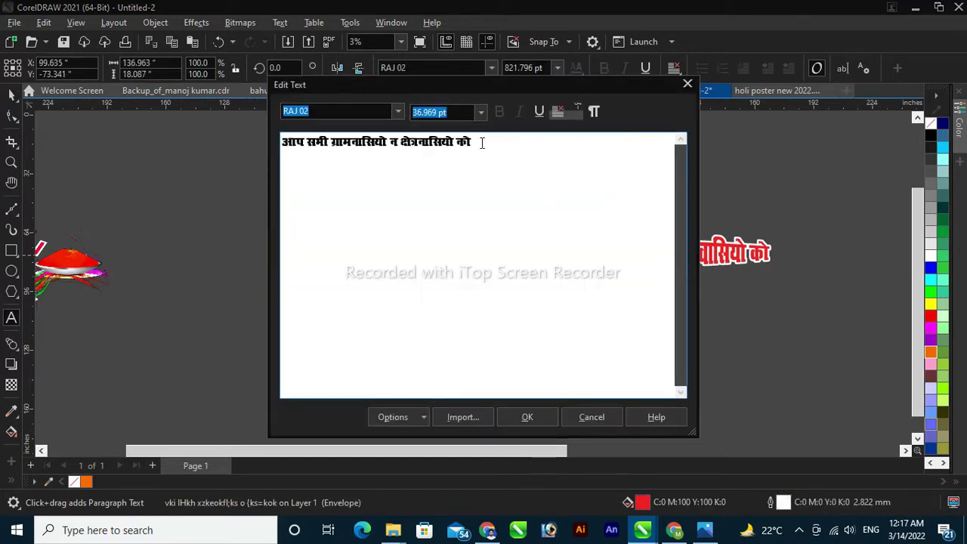
left_click_drag(481, 142, 142, 138)
right_click(387, 145)
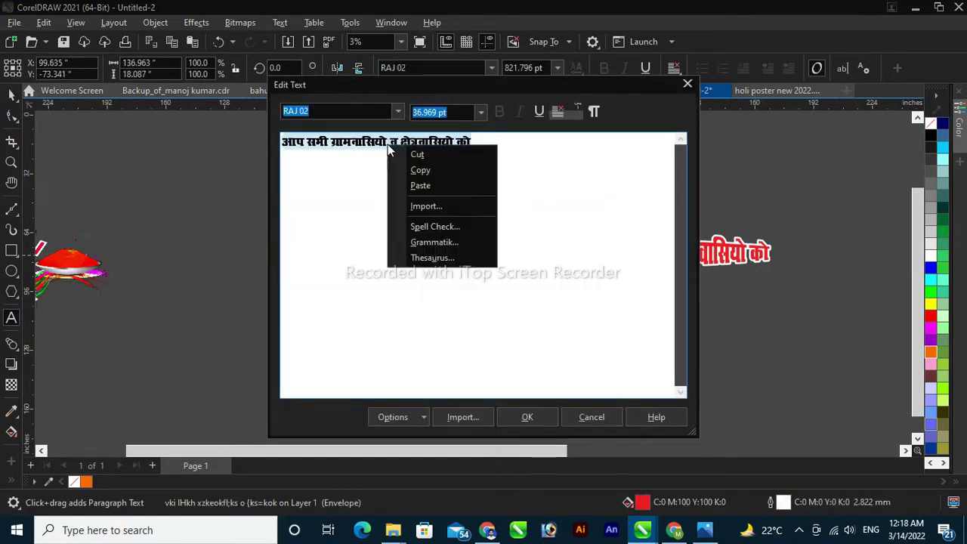
left_click(458, 172)
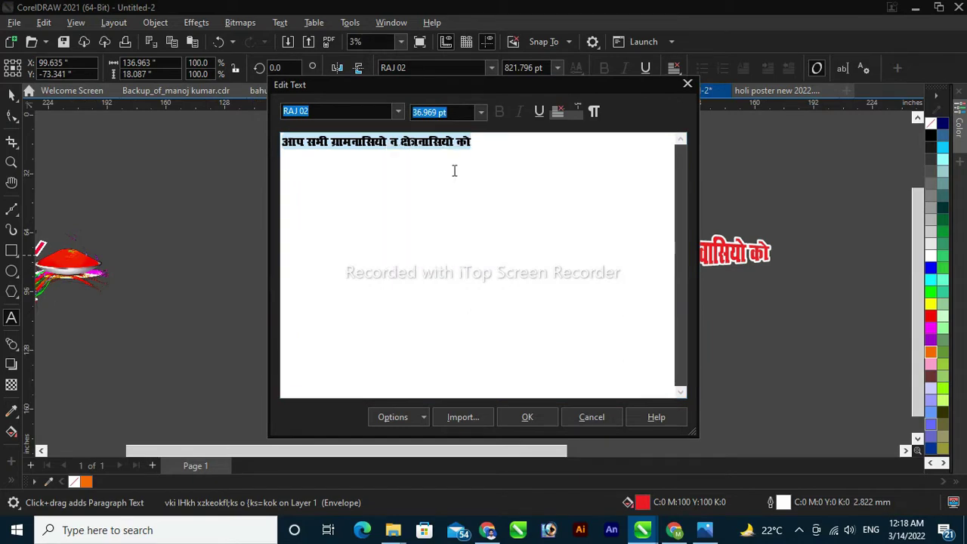
left_click(586, 418)
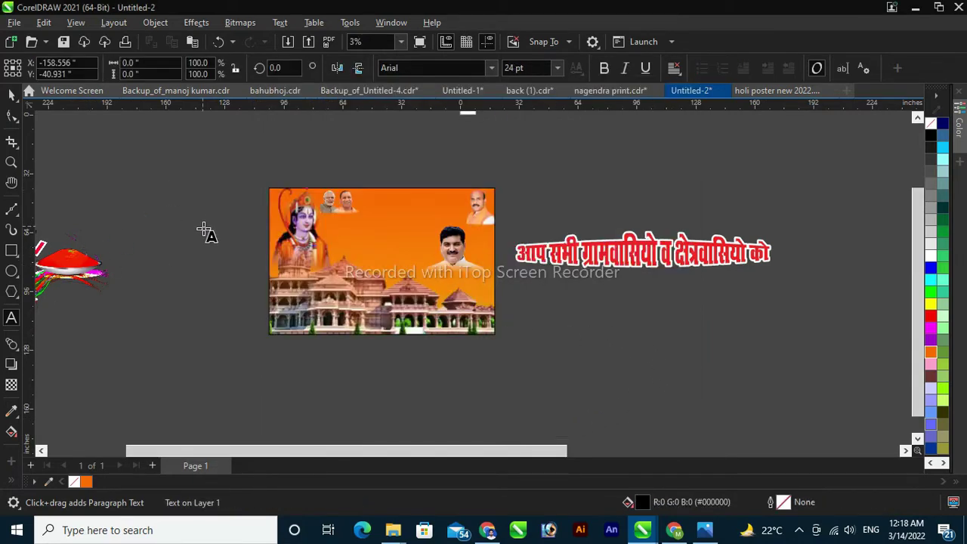
key("super")
key("ctrl+v")
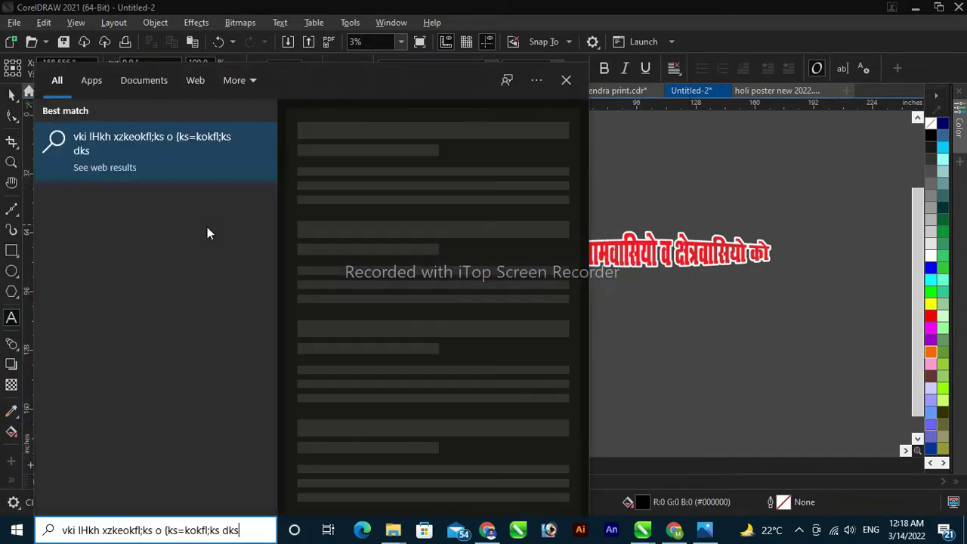
left_click(567, 80)
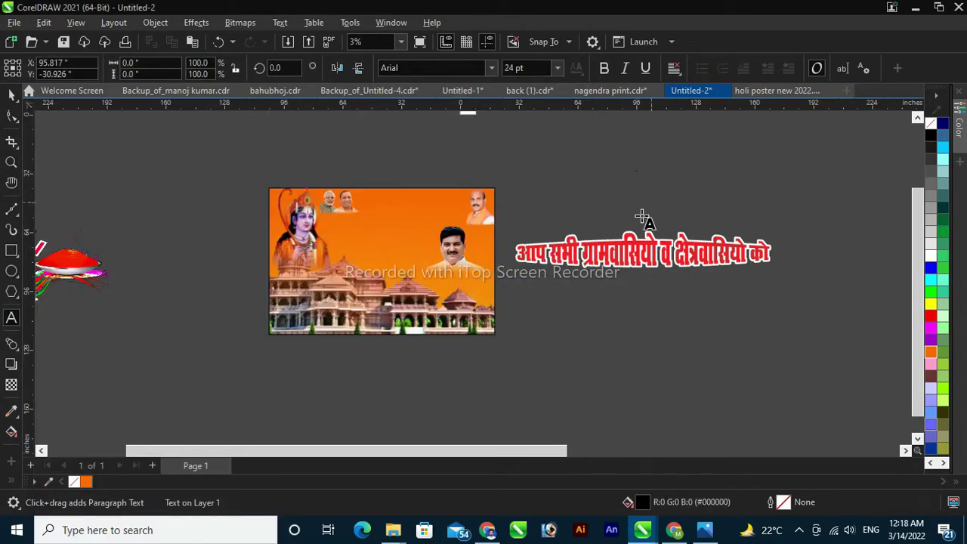
Paste the copied Hindi line as separate text and place it along the poster's top edge at about 41 × 2.4 inches, beside the two small portraits
key("ctrl+v")
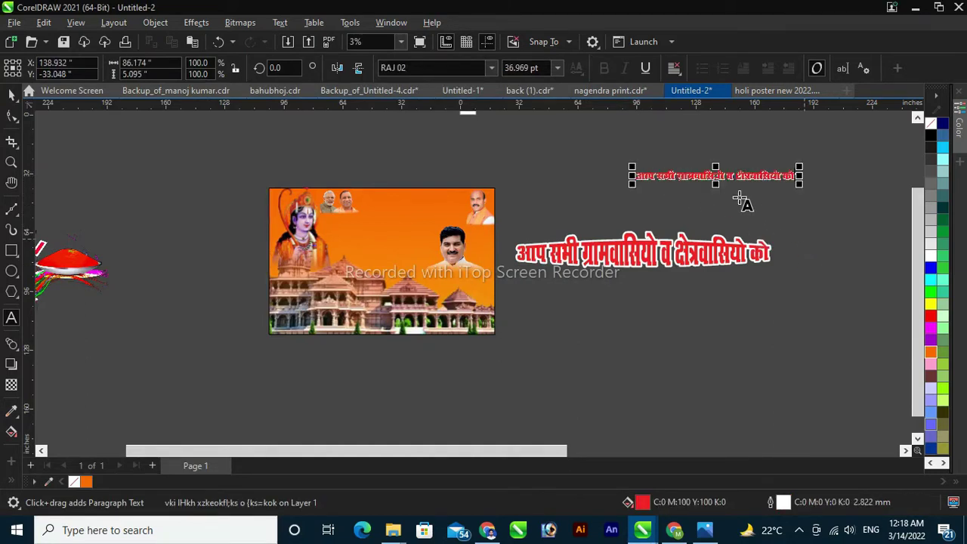
left_click_drag(715, 178, 425, 210)
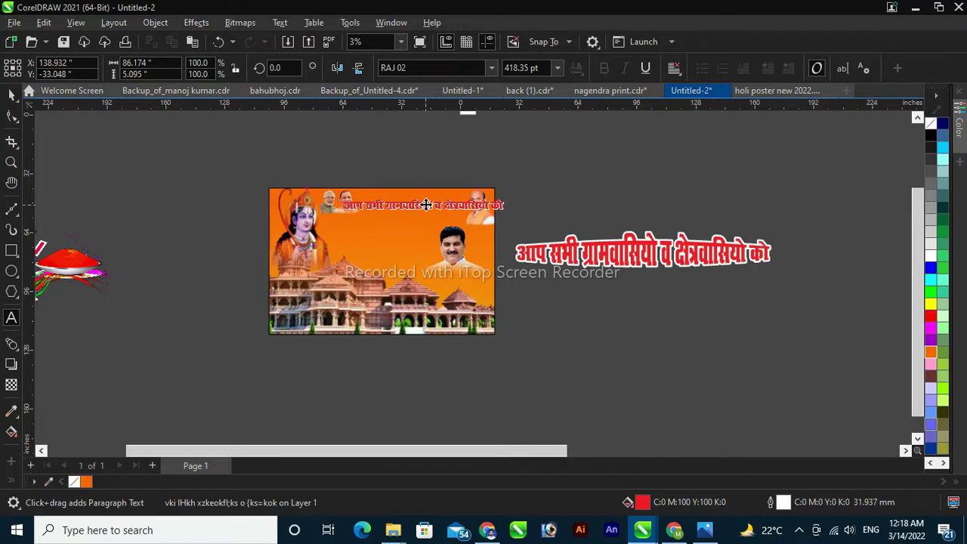
left_click(12, 161)
scroll(513, 239, "up", 4)
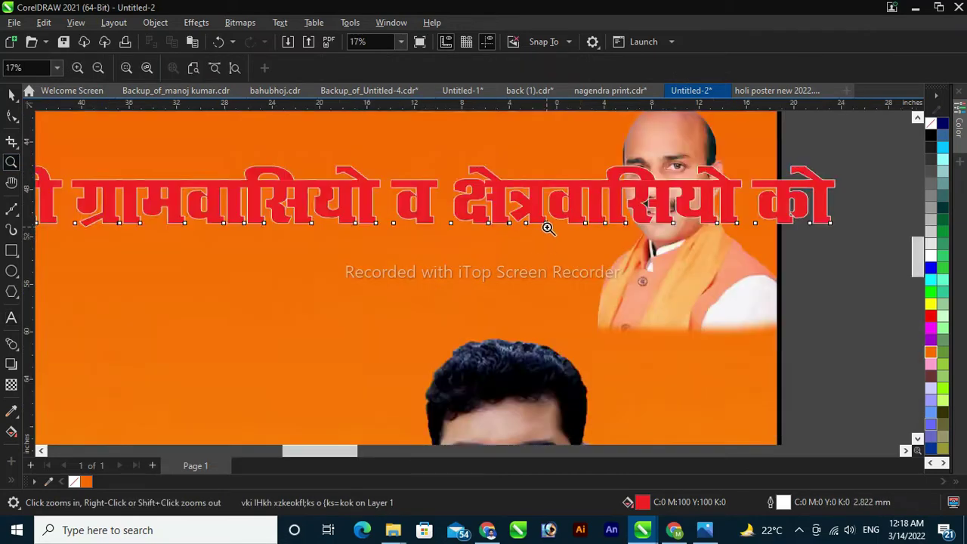
scroll(546, 226, "down", 3)
left_click(11, 95)
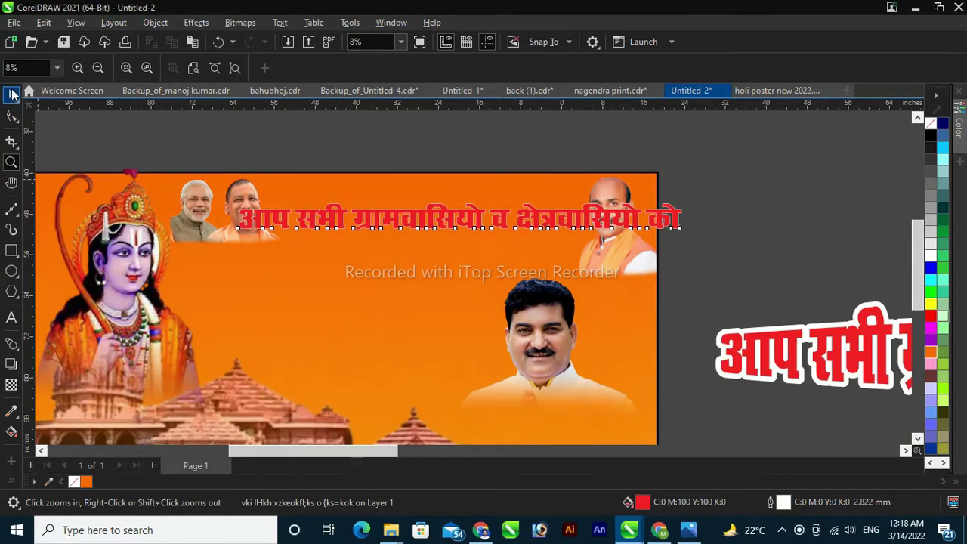
left_click_drag(685, 235, 452, 219)
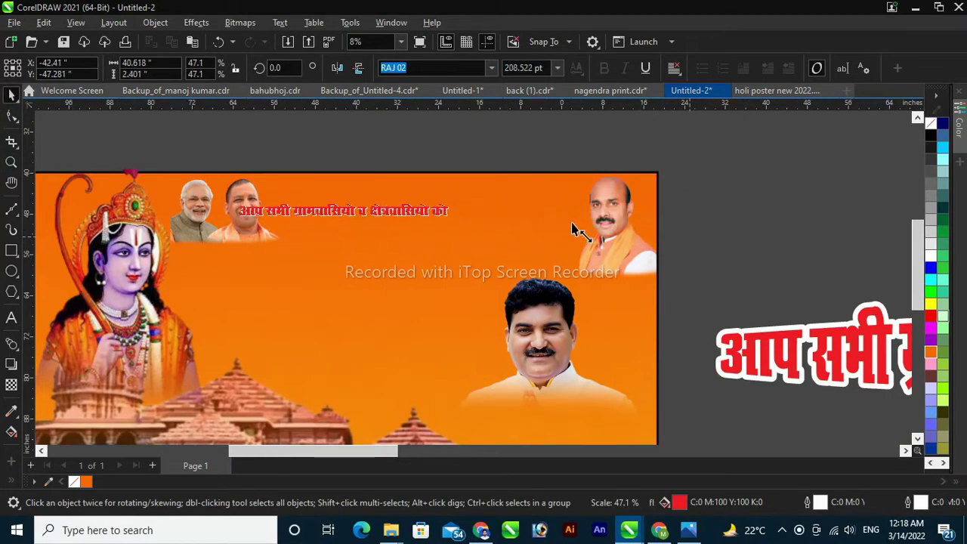
left_click_drag(343, 213, 374, 189)
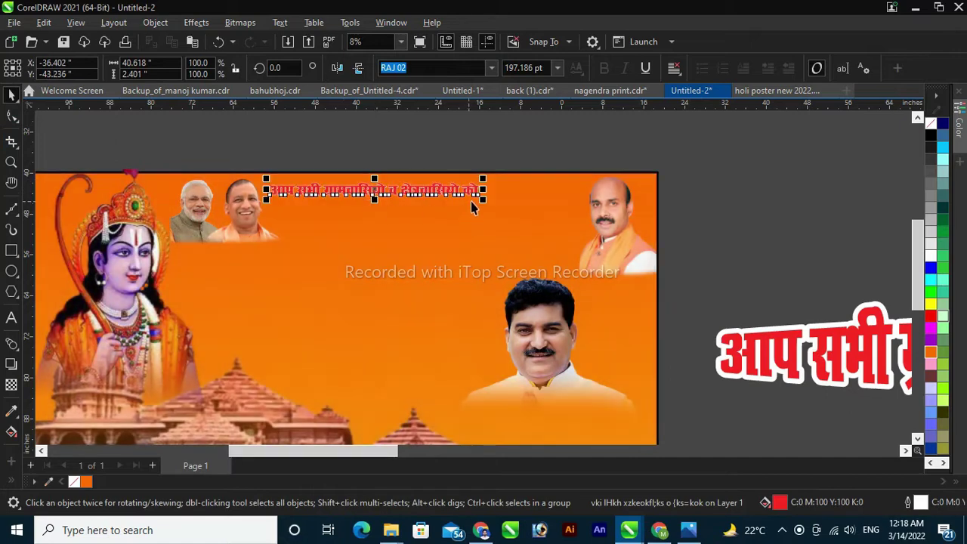
Enlarge the Hindi line along the poster's top edge to about 60.8 × 3.6 inches and fill it blue, trying green as an alternative
left_click_drag(482, 204, 597, 260)
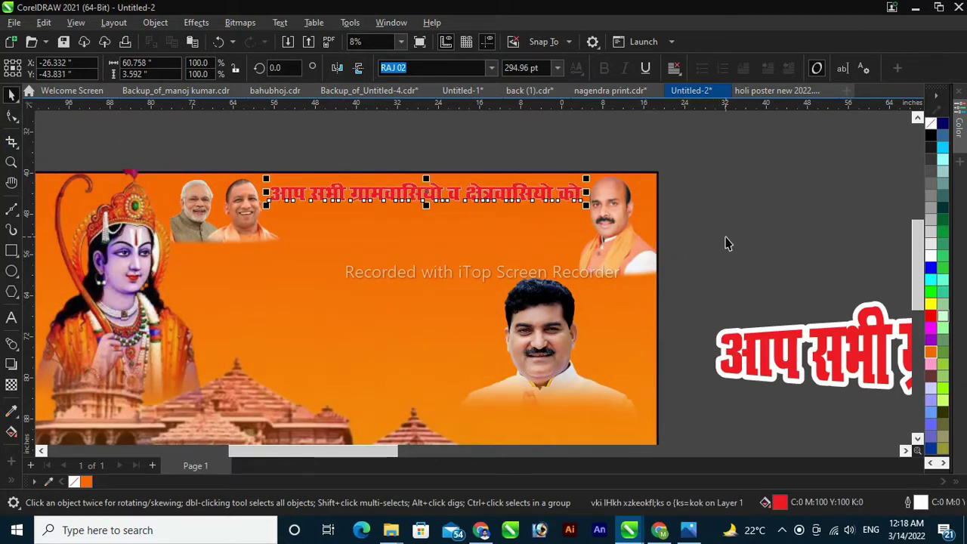
left_click(930, 268)
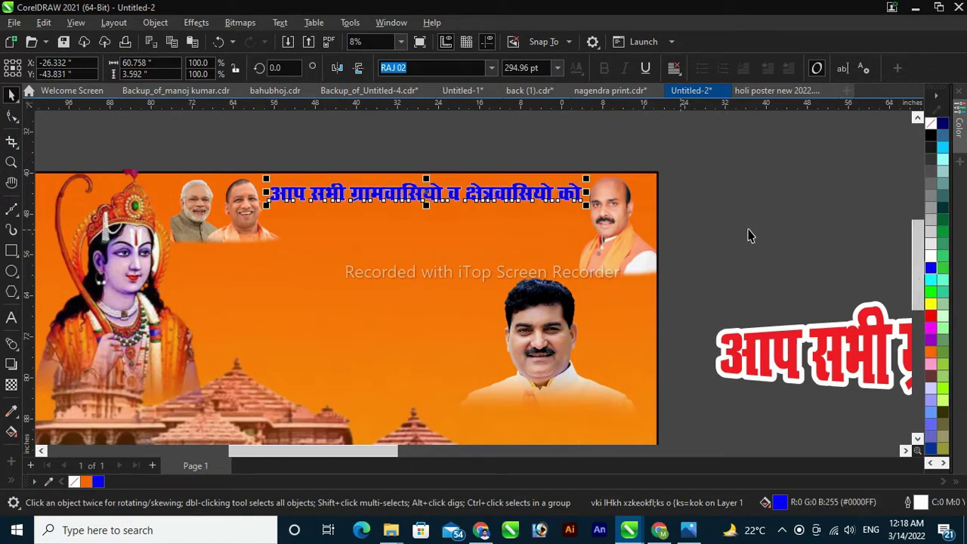
left_click(931, 293)
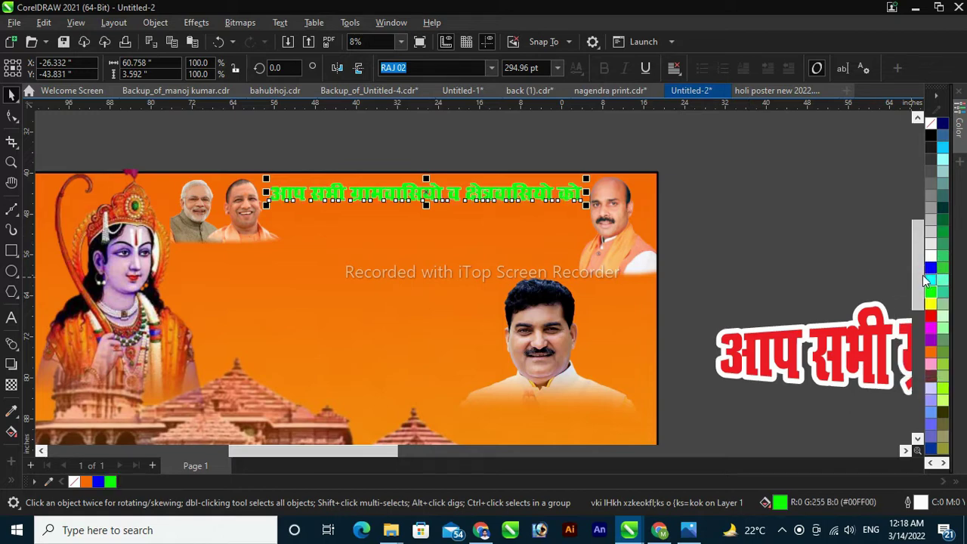
left_click(930, 269)
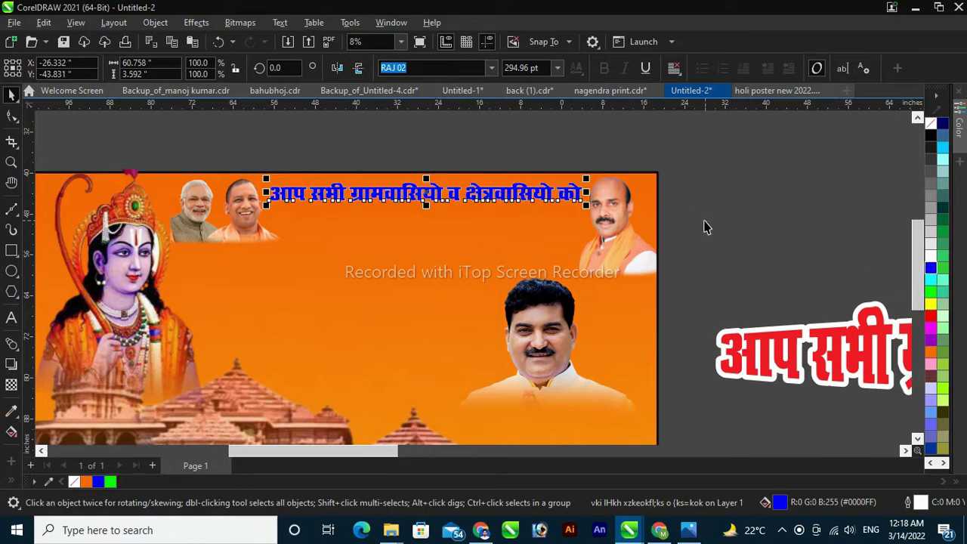
Set the blue Hindi line's white outline width to 5.0 mm and clear the selection
key("F12")
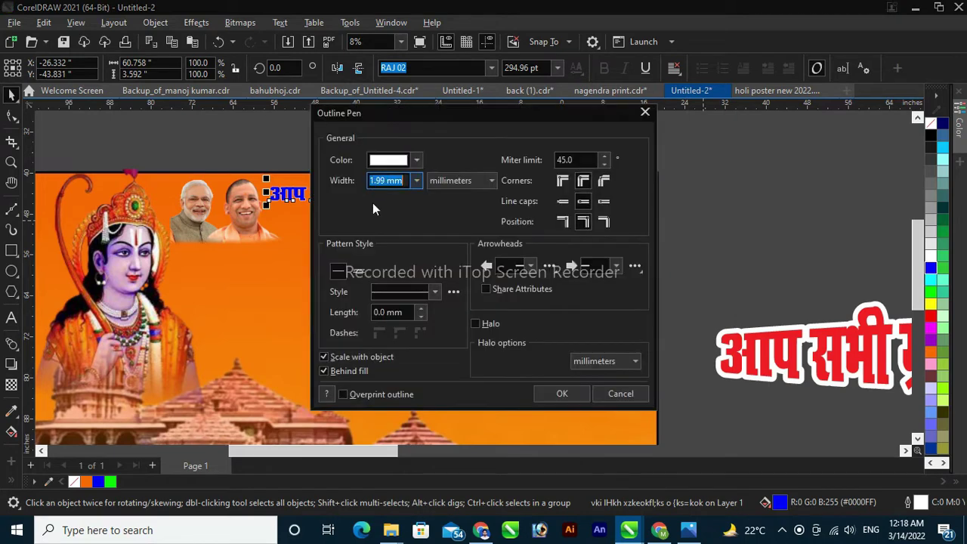
left_click(416, 181)
left_click(413, 328)
left_click(559, 394)
left_click(654, 236)
left_click(731, 230)
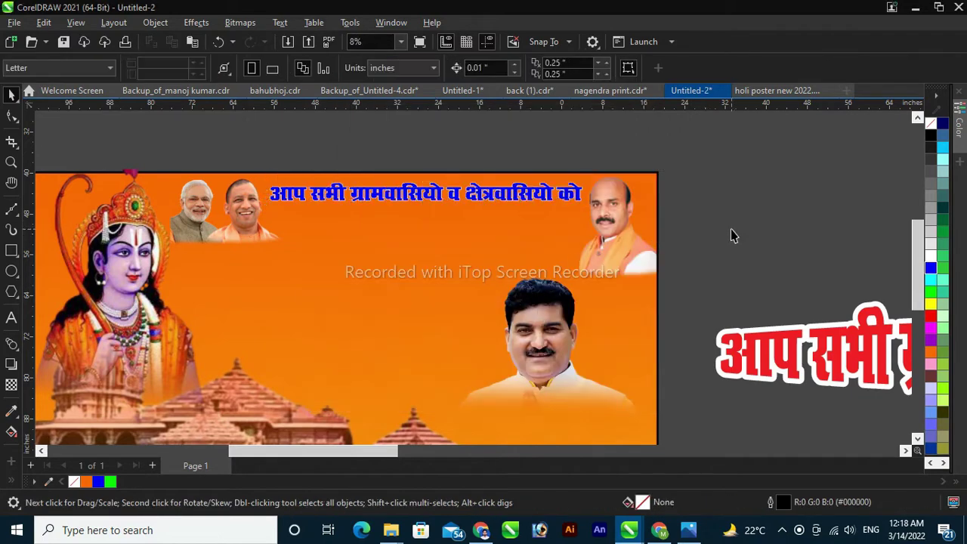
Shift the Hindi line slightly down, break it into two lines after "ग्रामवासियो" and centre-align them
left_click(392, 199)
left_click_drag(427, 195, 423, 203)
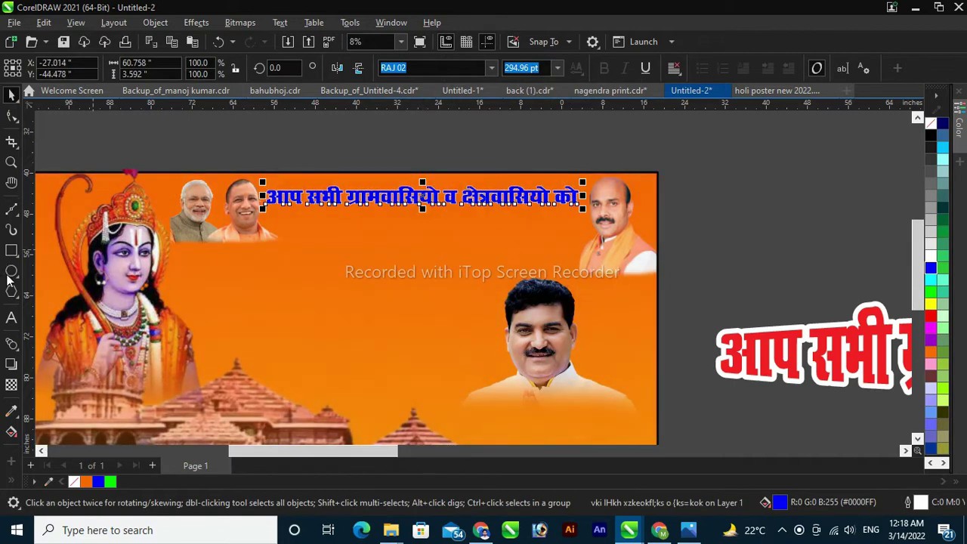
left_click(9, 320)
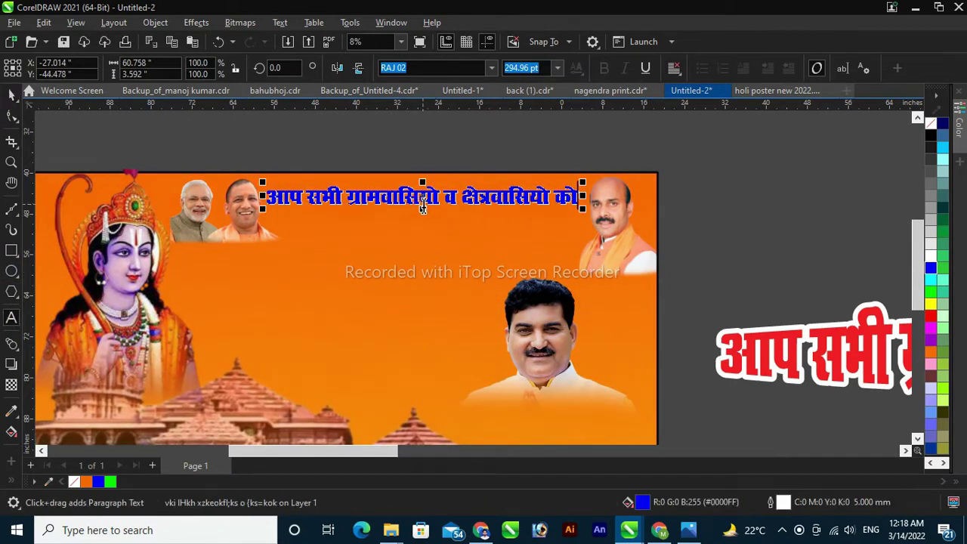
left_click(444, 198)
key("Return")
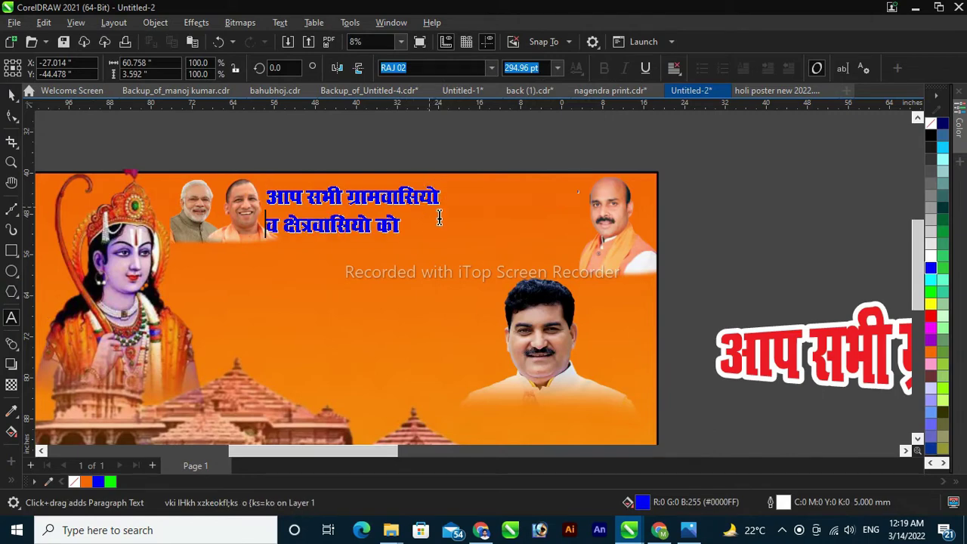
left_click(673, 69)
left_click(702, 119)
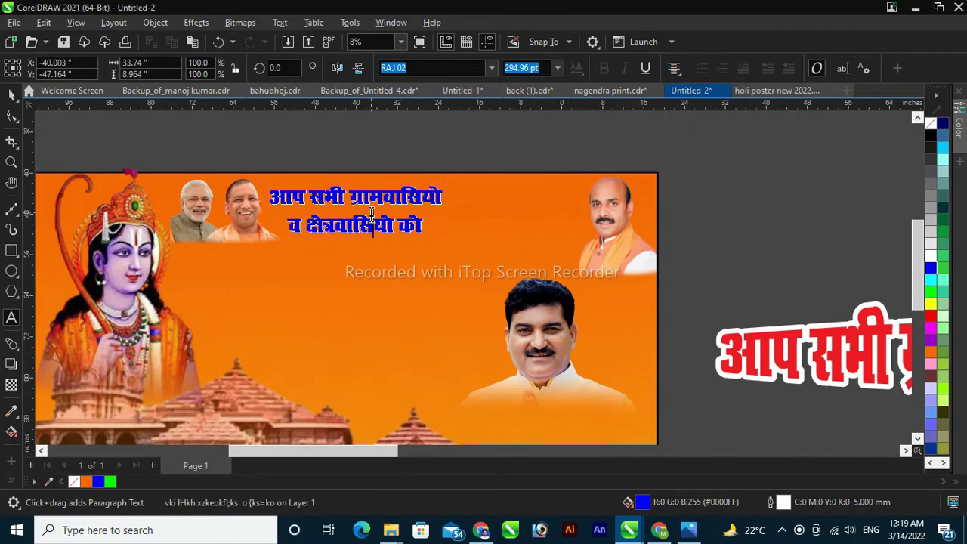
Enlarge the two-line Hindi text between the upper portraits and tighten its line spacing, making it about 60.9 × 14.7 inches
left_click_drag(447, 237, 615, 279)
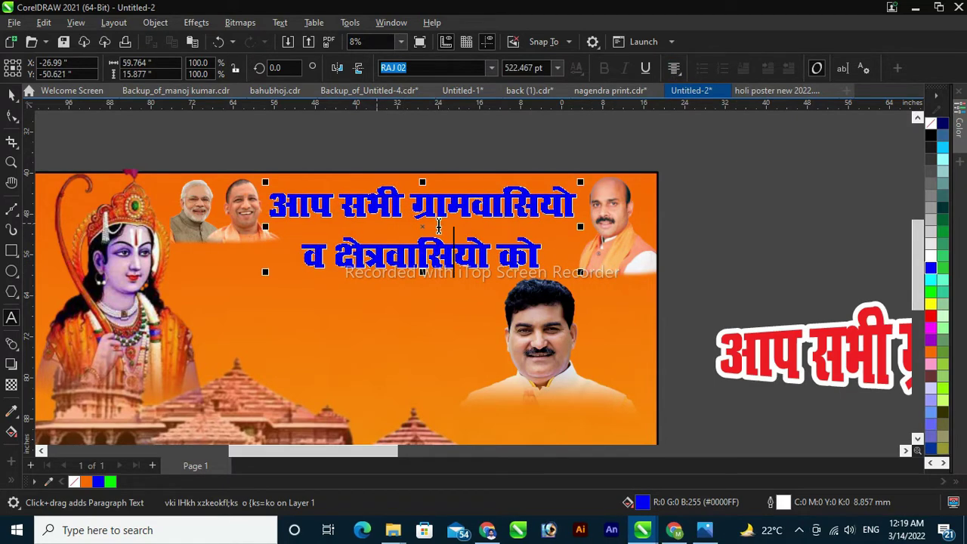
left_click_drag(427, 227, 431, 221)
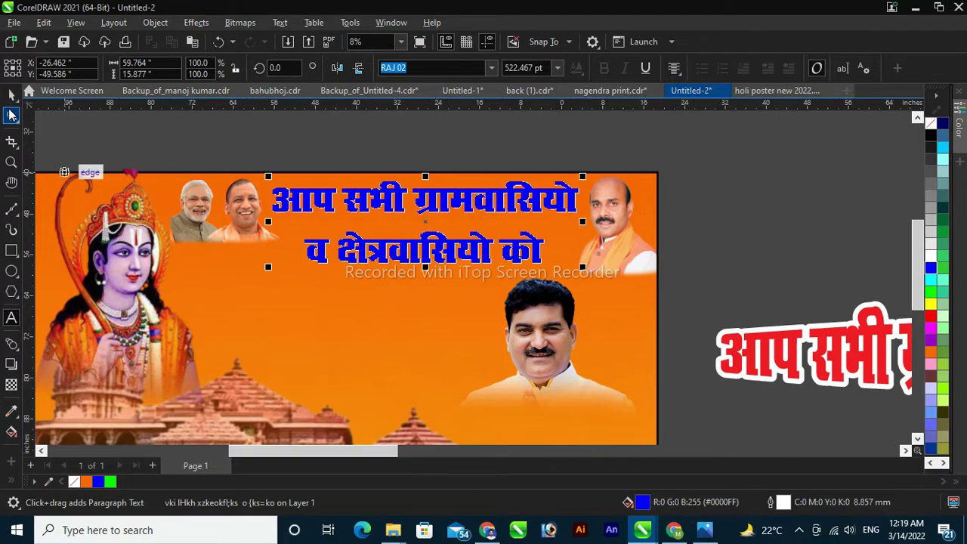
left_click(11, 115)
left_click_drag(267, 269, 265, 255)
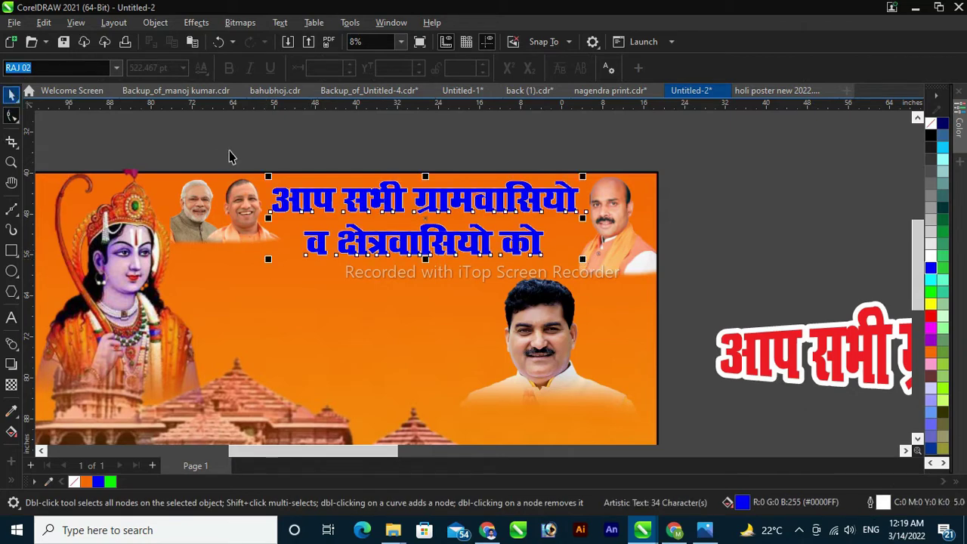
key("space")
left_click(319, 164)
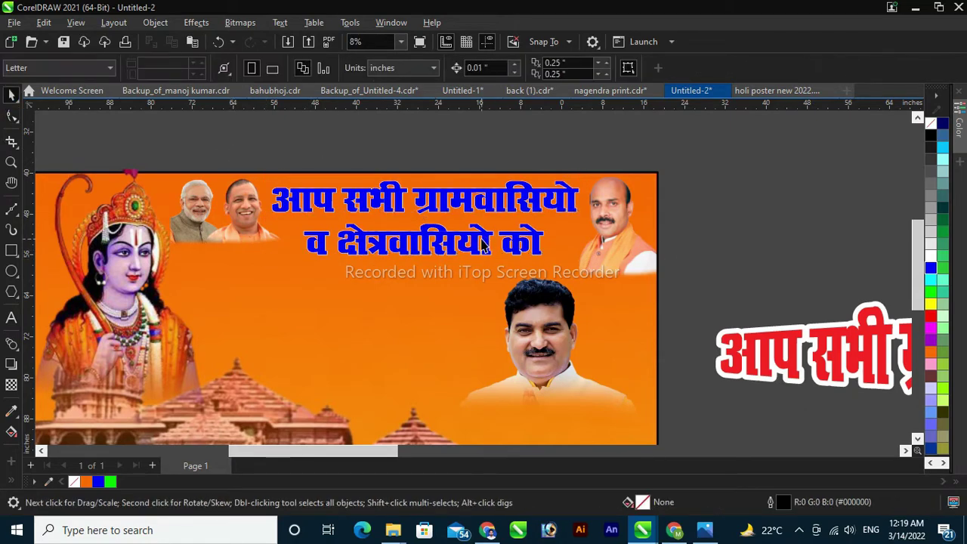
left_click(482, 246)
left_click_drag(584, 261, 589, 263)
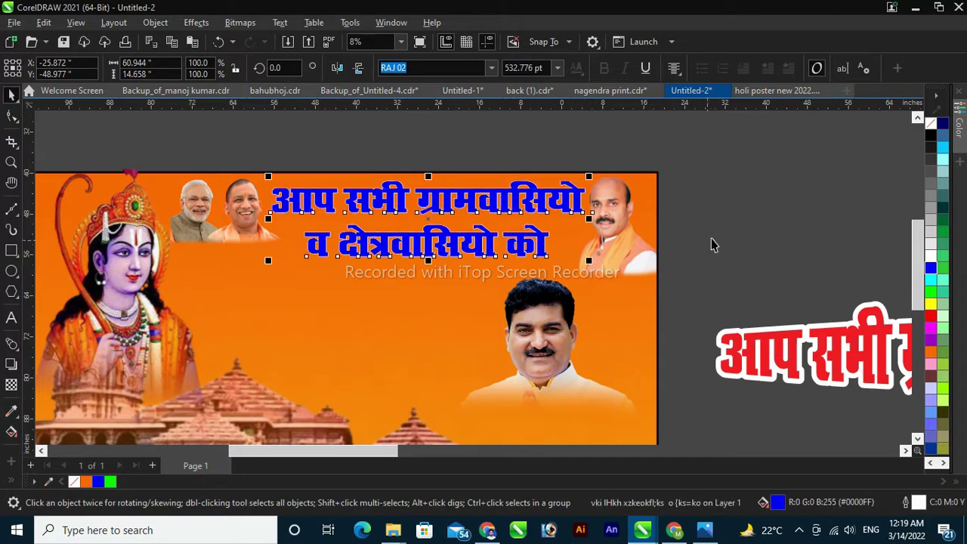
Fill the two-line Hindi text white and set its outline colour to black
left_click(931, 256)
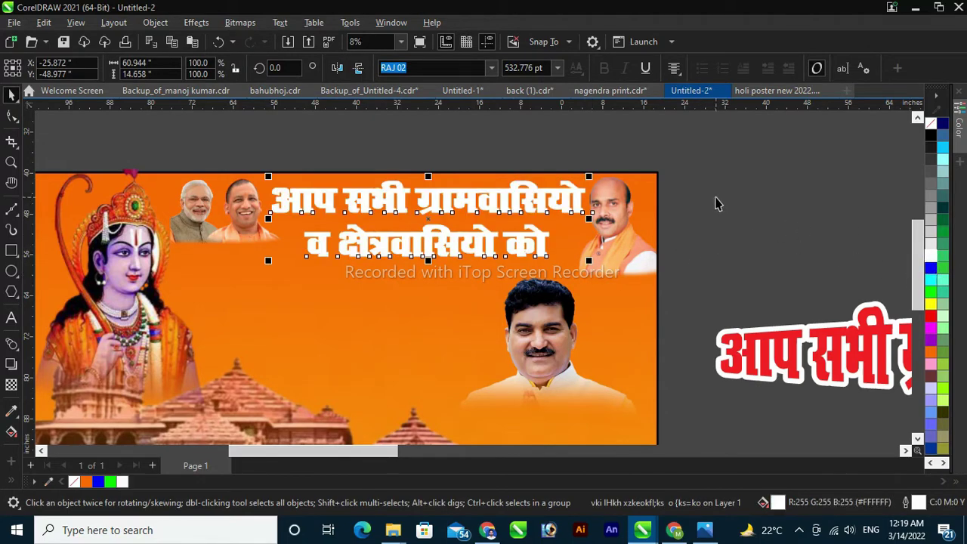
key("F12")
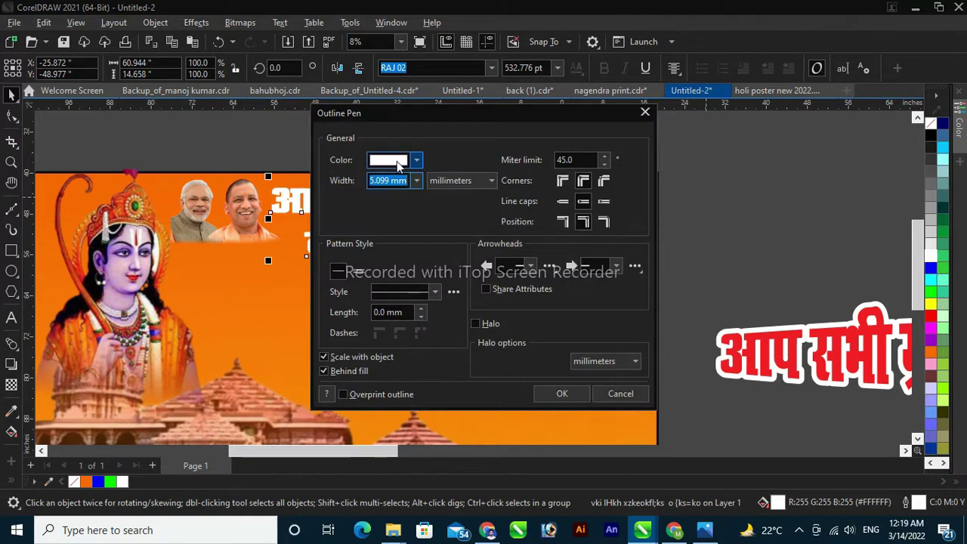
left_click(416, 159)
left_click(468, 318)
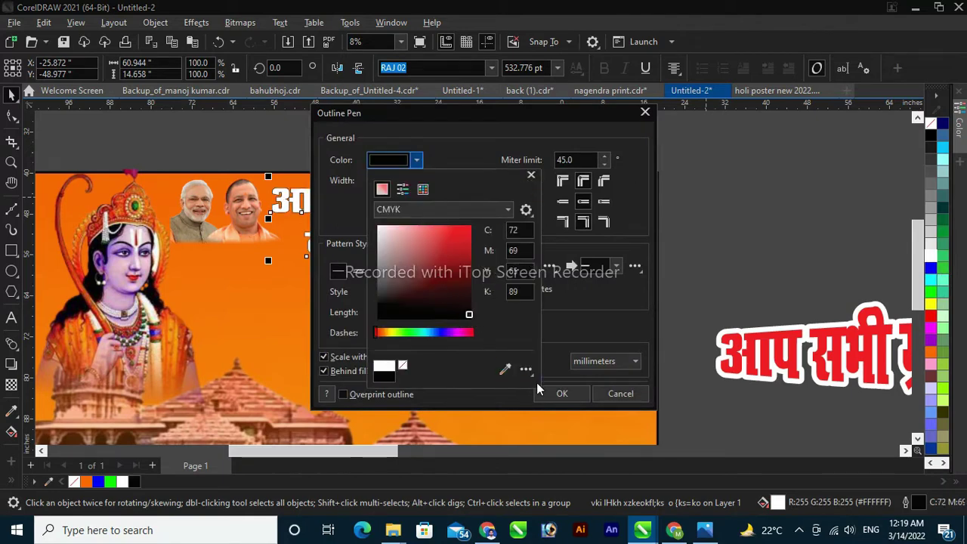
left_click(557, 392)
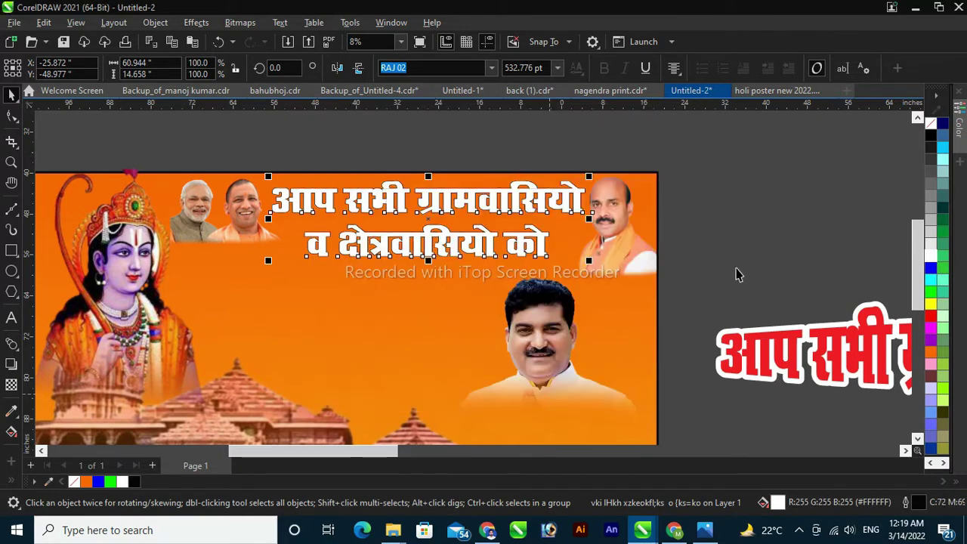
Widen the Hindi text's black outline to 10.0 mm and clear the selection
key("F12")
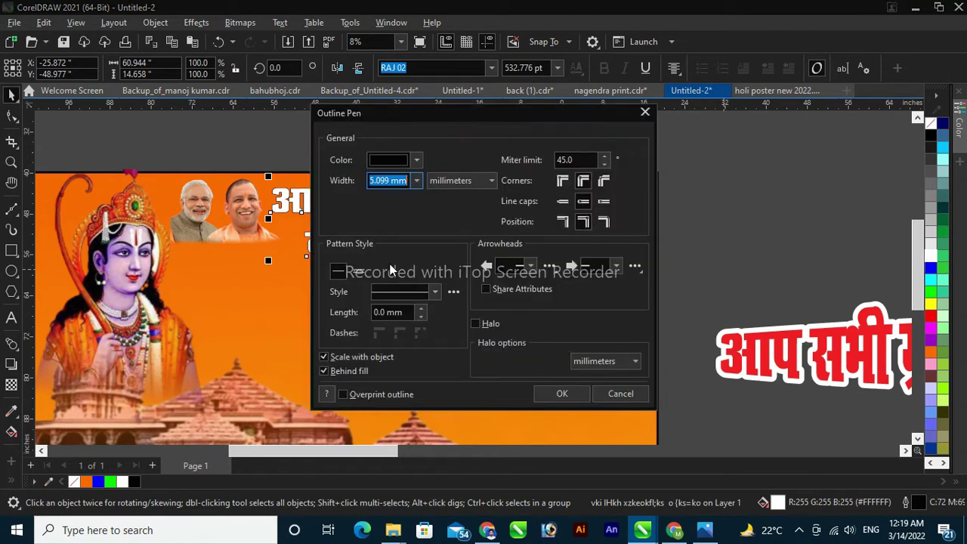
left_click(417, 181)
left_click(411, 344)
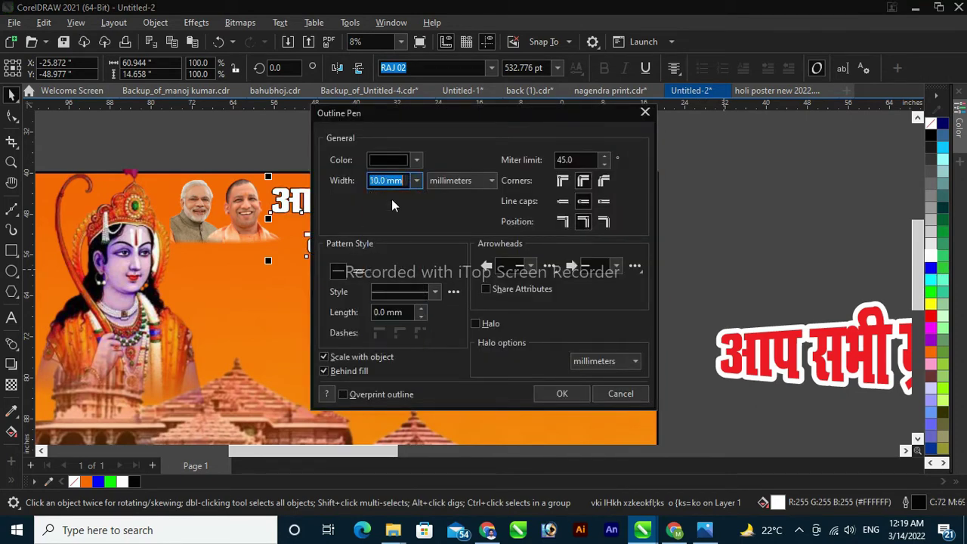
left_click(561, 394)
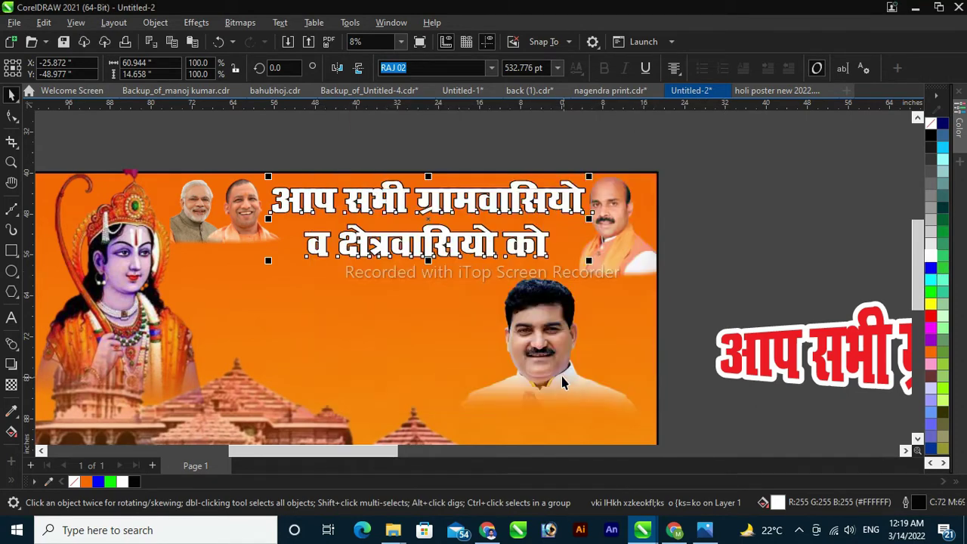
left_click(720, 287)
Delete the curved red heading beside the poster and the large "होली" bitmap above "की हार्दिक शुभकामनाएं"
scroll(316, 226, "down", 3)
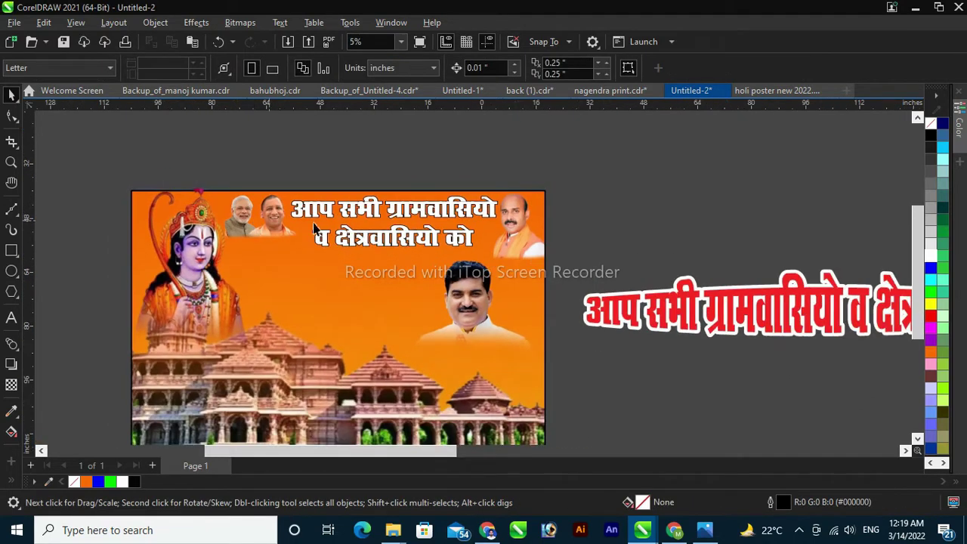
scroll(556, 240, "down", 2)
left_click(716, 319)
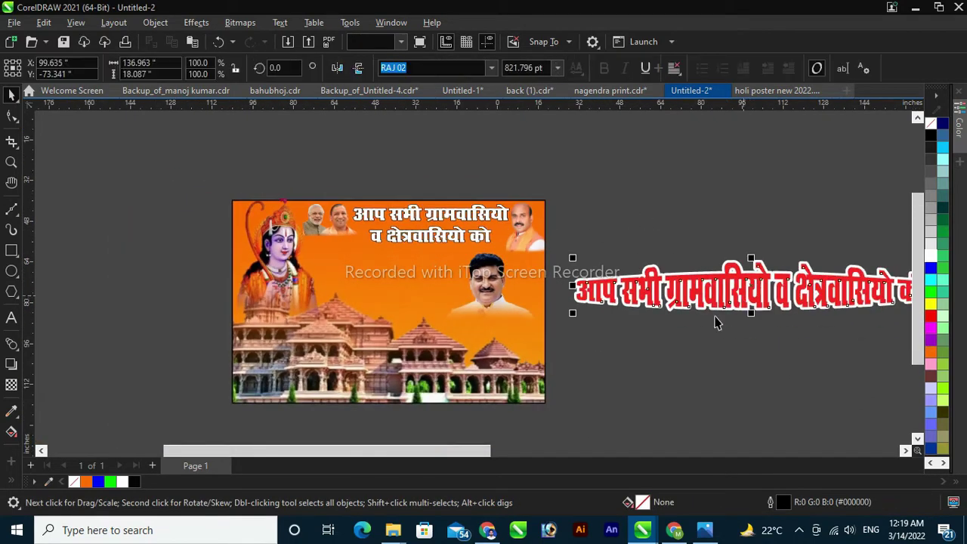
scroll(298, 219, "down", 2)
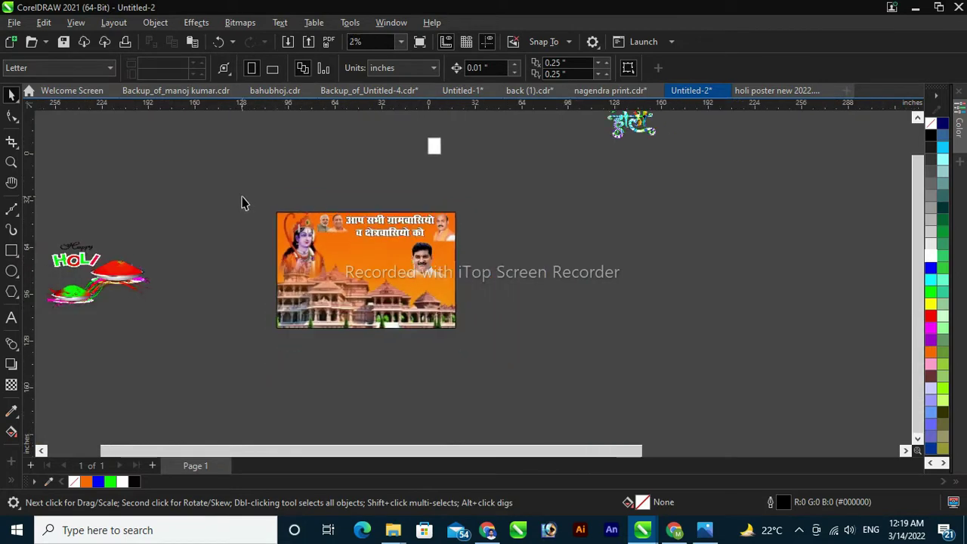
left_click(817, 252)
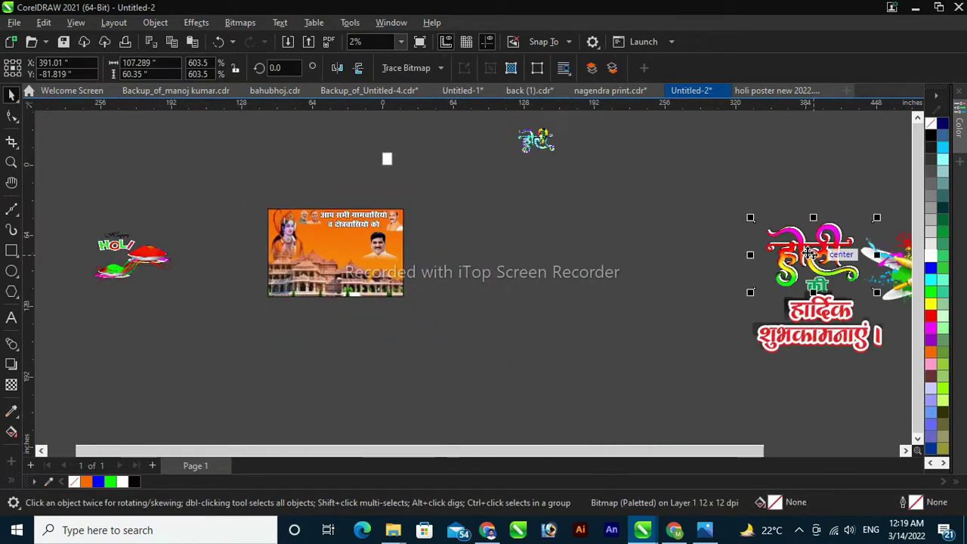
key("Delete")
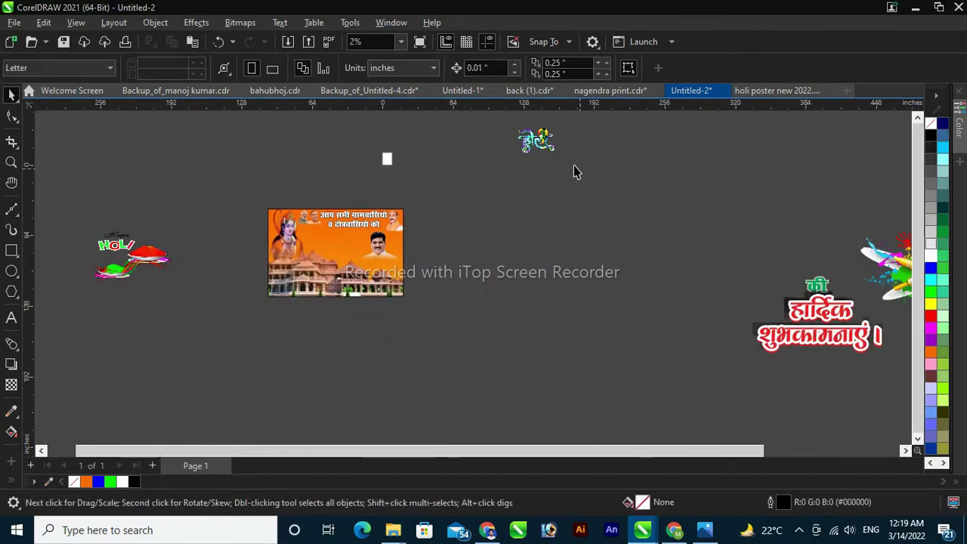
Move the striped multicoloured "होली" bitmap from above the poster onto it, between the deity and the black-haired man's portrait
left_click(537, 142)
left_click_drag(536, 161, 318, 237)
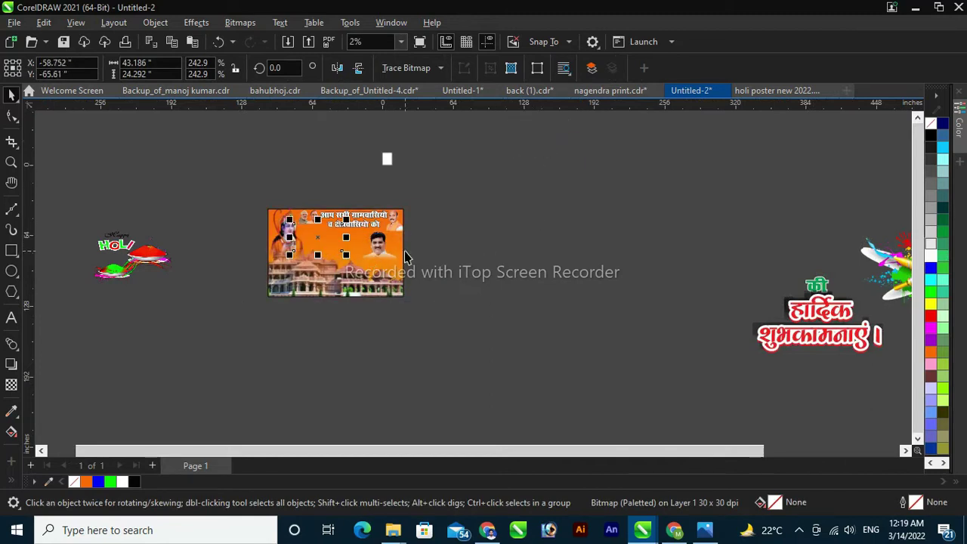
key("z")
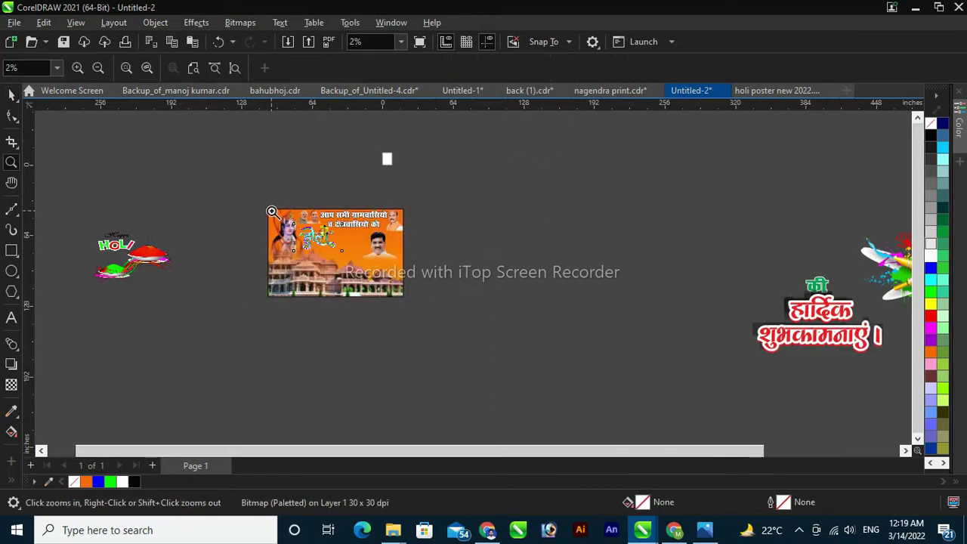
left_click_drag(371, 257, 378, 260)
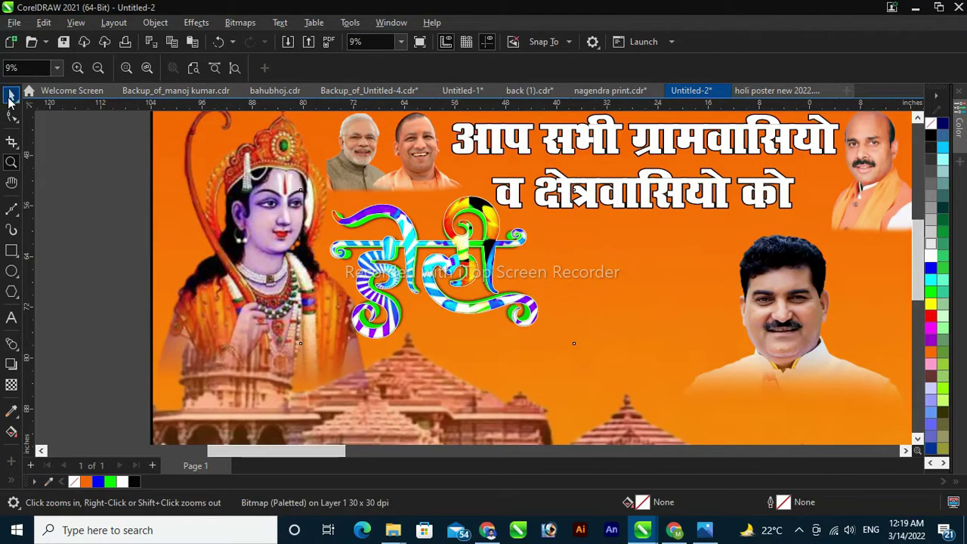
Resize the "होली" bitmap to about 32.9 × 18.5 inches and place it beside the deity, below the two small portraits
left_click(10, 95)
left_click_drag(578, 348, 484, 240)
left_click_drag(407, 253, 421, 251)
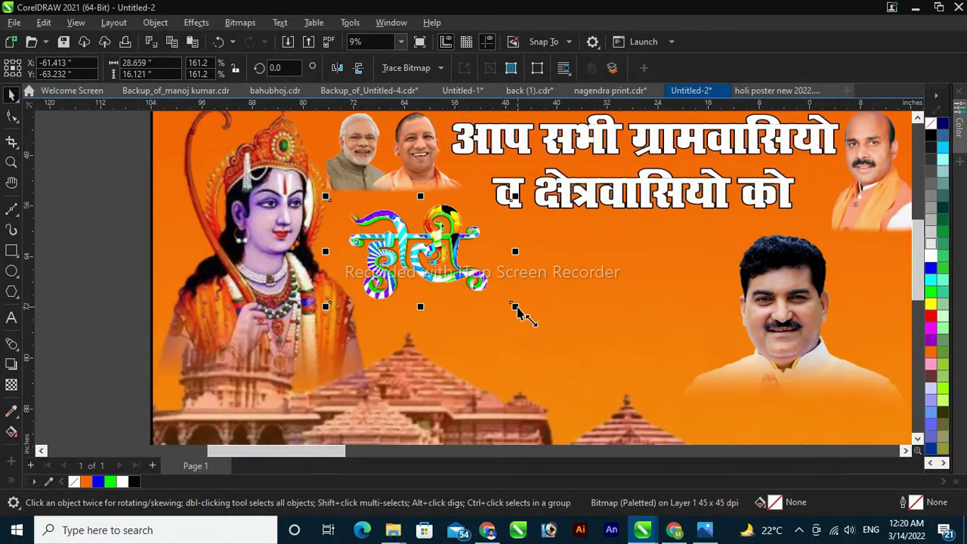
left_click_drag(515, 306, 532, 317)
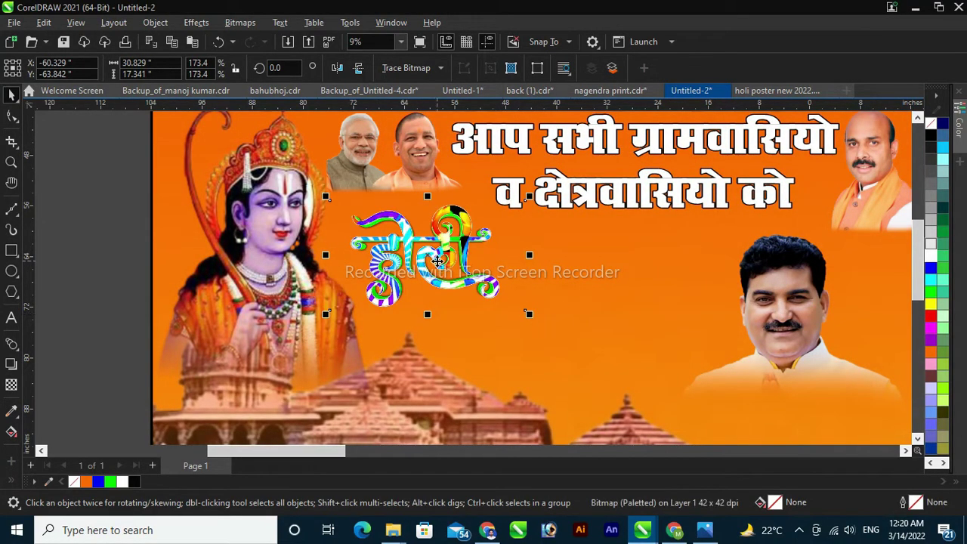
left_click_drag(437, 261, 438, 269)
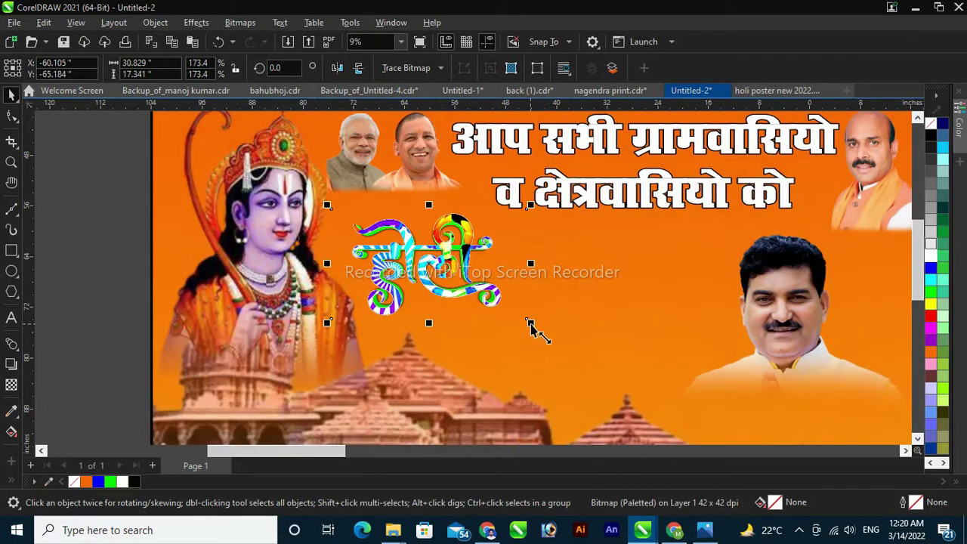
mouse_move(530, 323)
left_mouse_down()
mouse_move(544, 339)
mouse_move(539, 328)
left_mouse_up()
left_click_drag(442, 273, 427, 257)
scroll(249, 249, "down", 1)
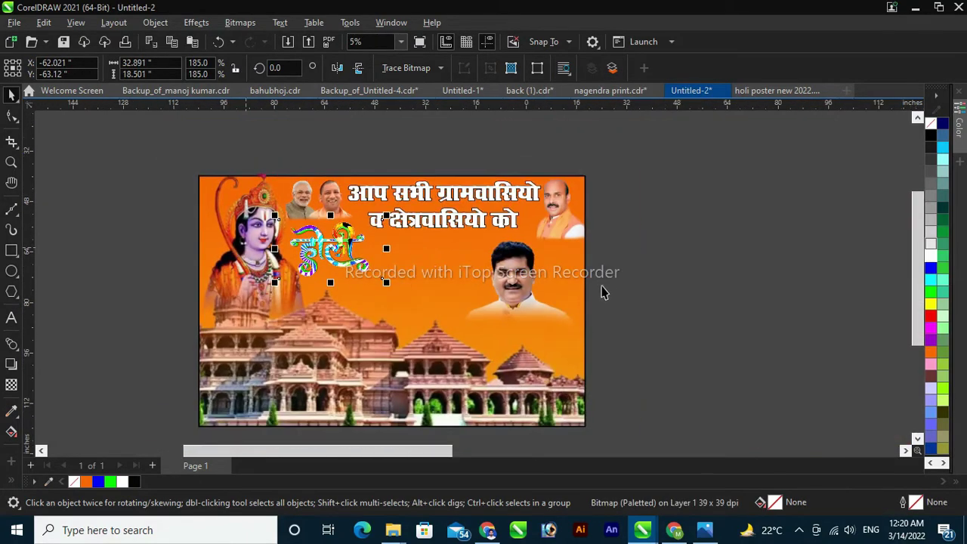
left_click(632, 338)
scroll(475, 241, "down", 2)
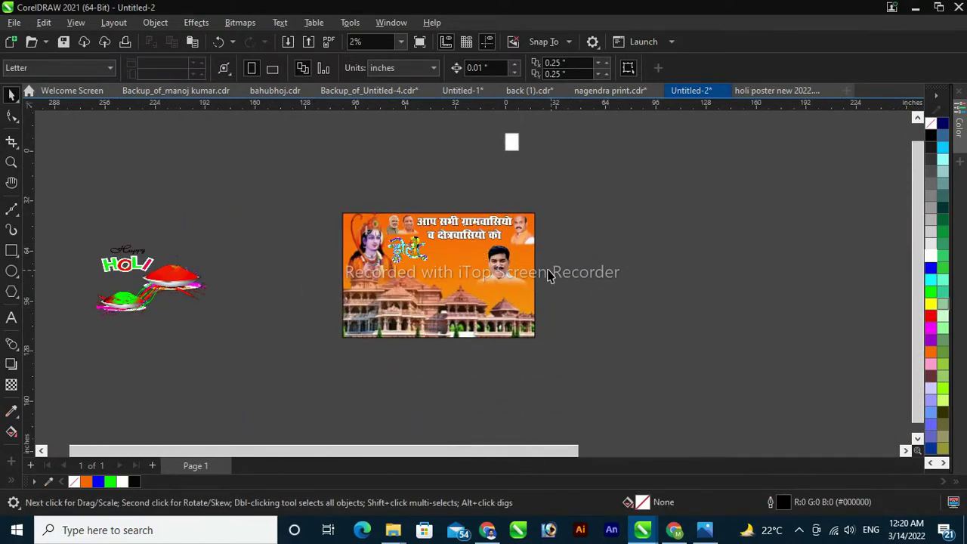
Move the "की हार्दिक शुभकामनाएं" greeting onto the poster between the deity and the black-haired man, shrinking it to about 28.6 × 16.7 inches
scroll(552, 184, "down", 1)
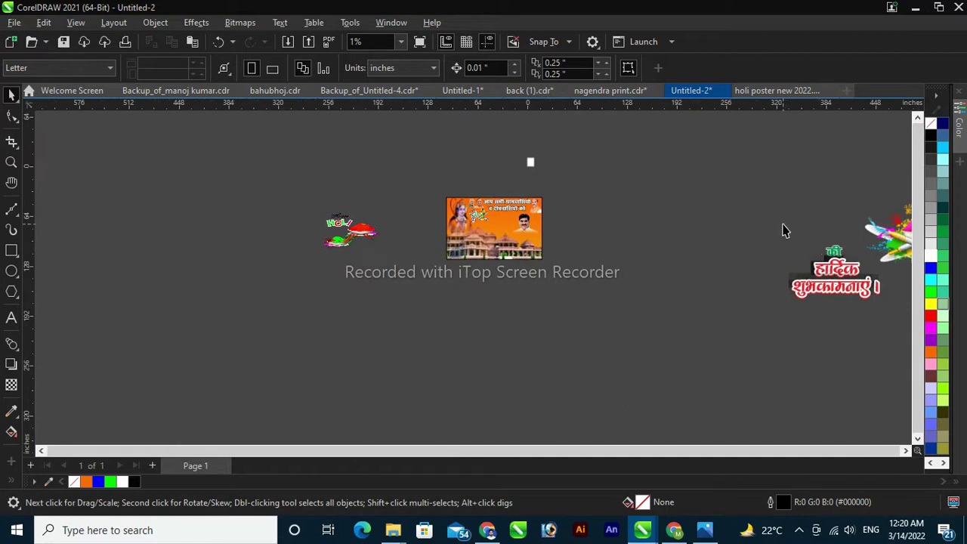
left_click_drag(783, 230, 899, 333)
left_click_drag(845, 269, 498, 267)
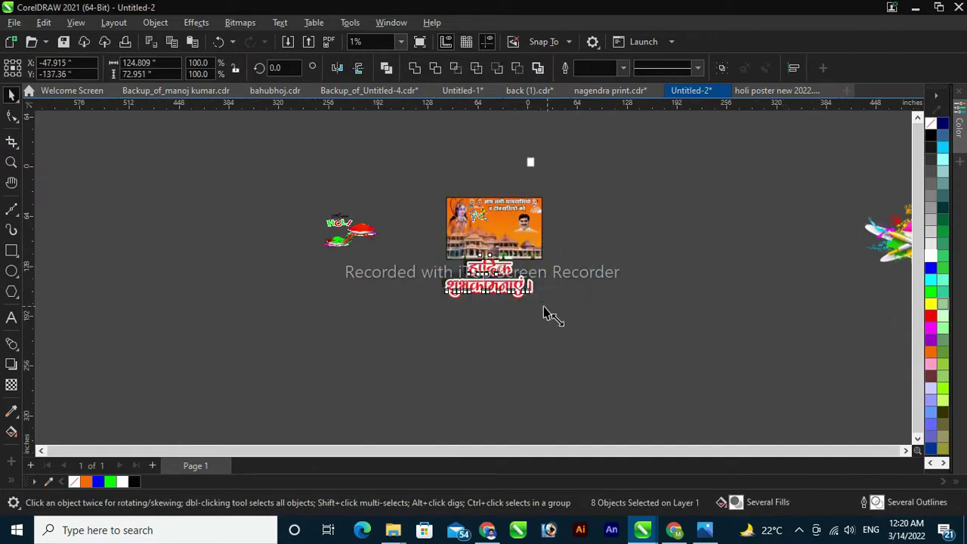
left_click_drag(547, 314, 449, 210)
key("z")
left_click(11, 96)
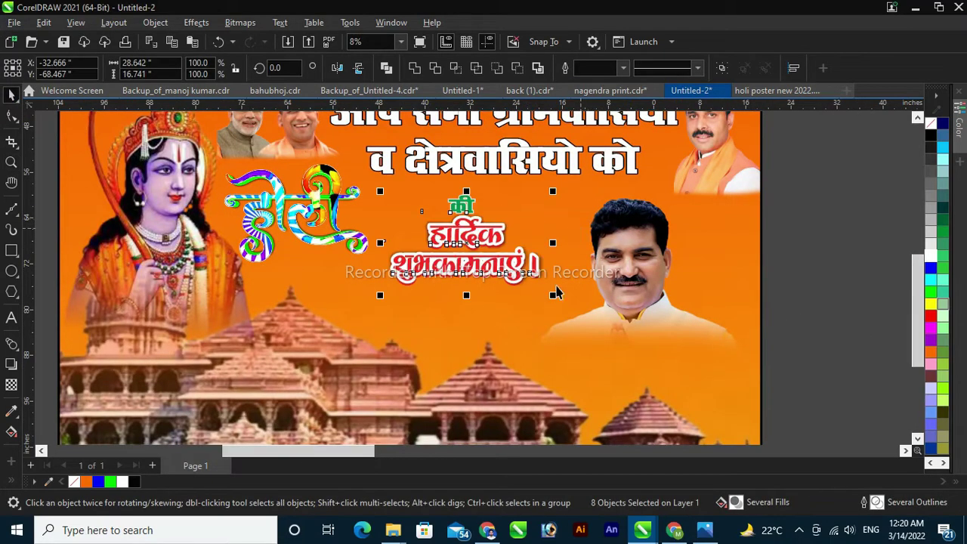
Enlarge the "की हार्दिक शुभकामनाएं" greeting to about 38.2 × 22.3 inches, fitting it between "होली" and the black-haired man, and clear the selection
left_click_drag(554, 296, 581, 312)
mouse_move(476, 249)
left_mouse_down()
mouse_move(457, 244)
mouse_move(475, 250)
left_mouse_up()
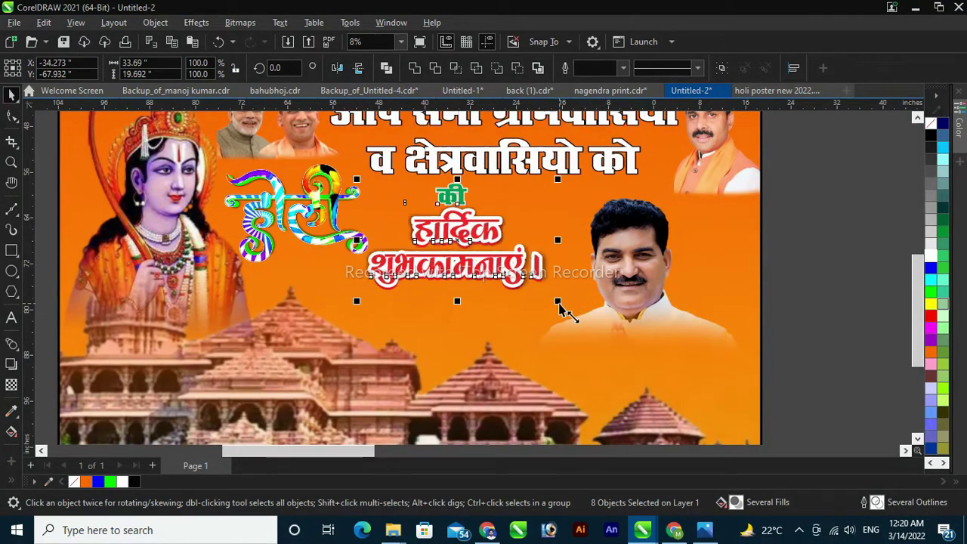
left_click_drag(559, 303, 583, 315)
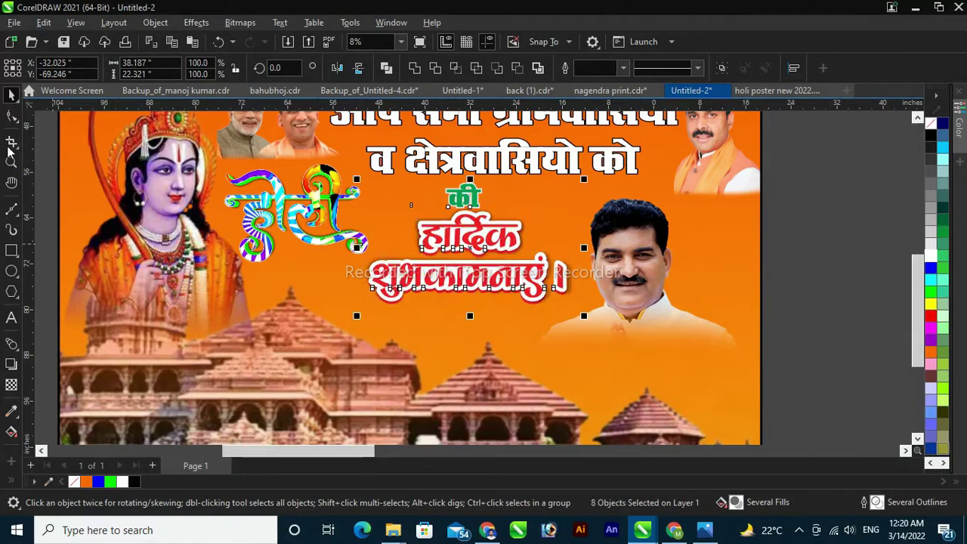
left_click(852, 251)
Open the poster's PowerClip contents, enlarge the black-haired man's portrait to about 56.4 × 44.5 inches and lower it toward the temple
left_click(682, 272)
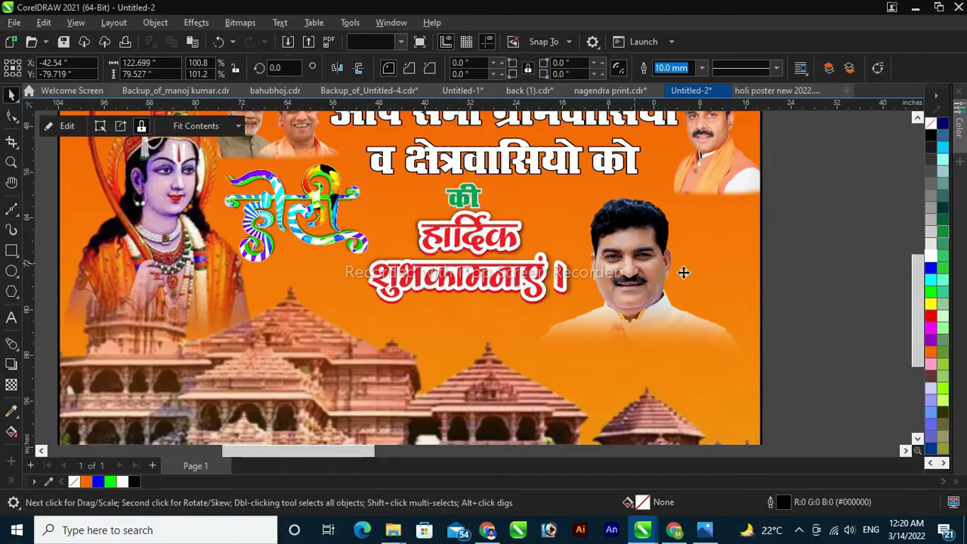
left_click(67, 126)
left_click(626, 304)
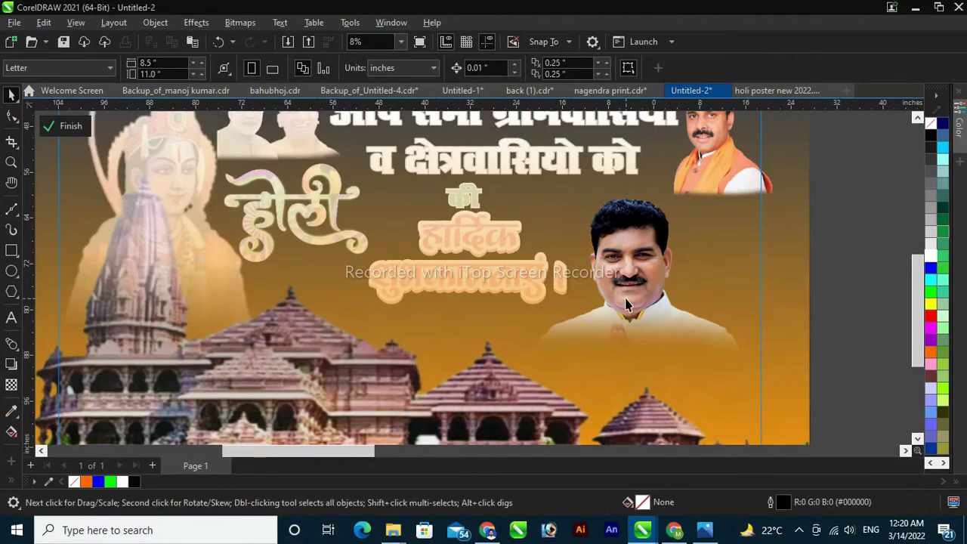
left_click_drag(770, 390, 852, 420)
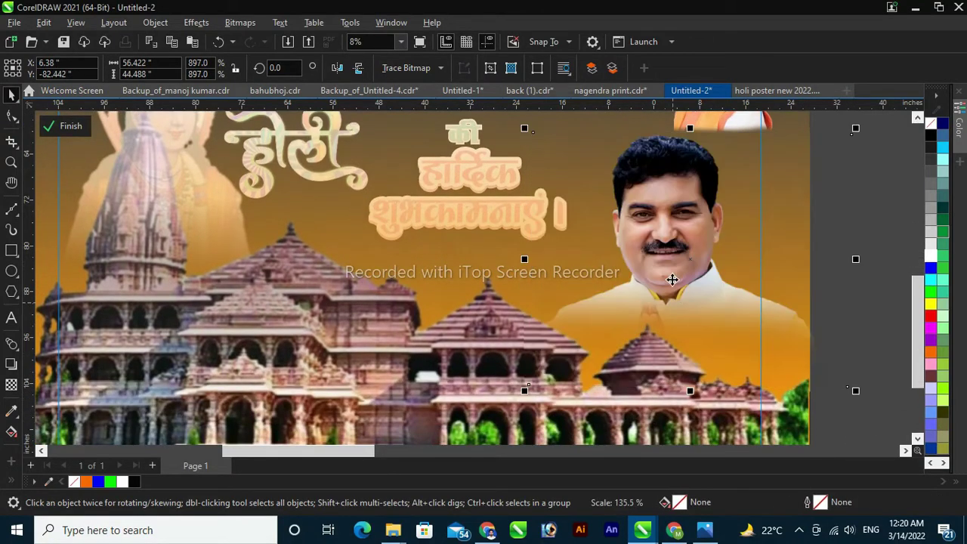
left_click_drag(670, 279, 649, 284)
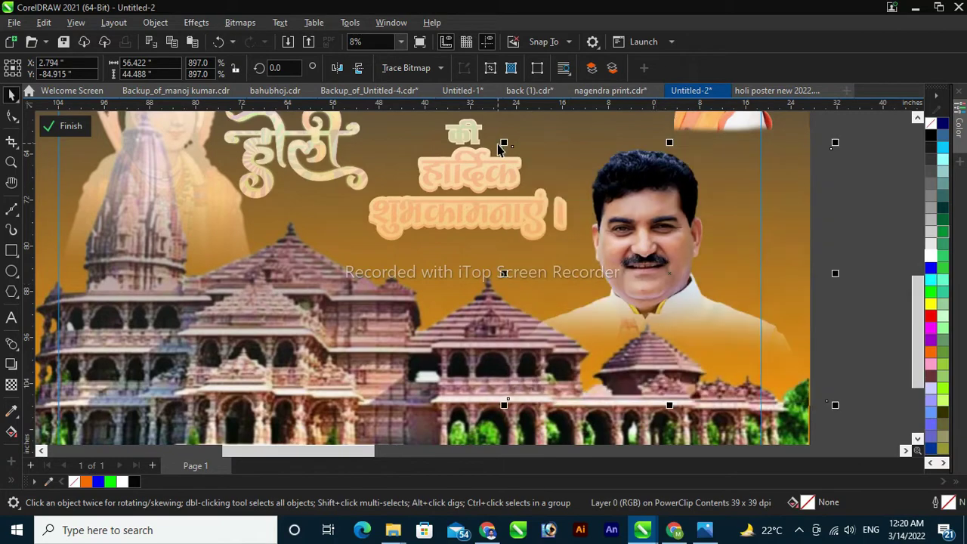
Stretch the black-haired man's portrait to about 49.3 inches high and finish editing the PowerClip contents
left_click_drag(668, 146, 676, 195)
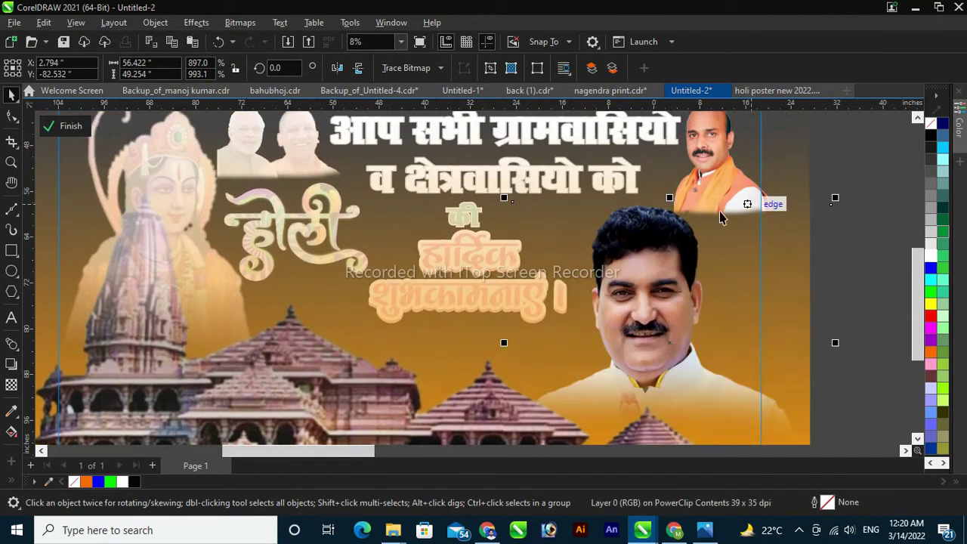
scroll(752, 302, "down", 2)
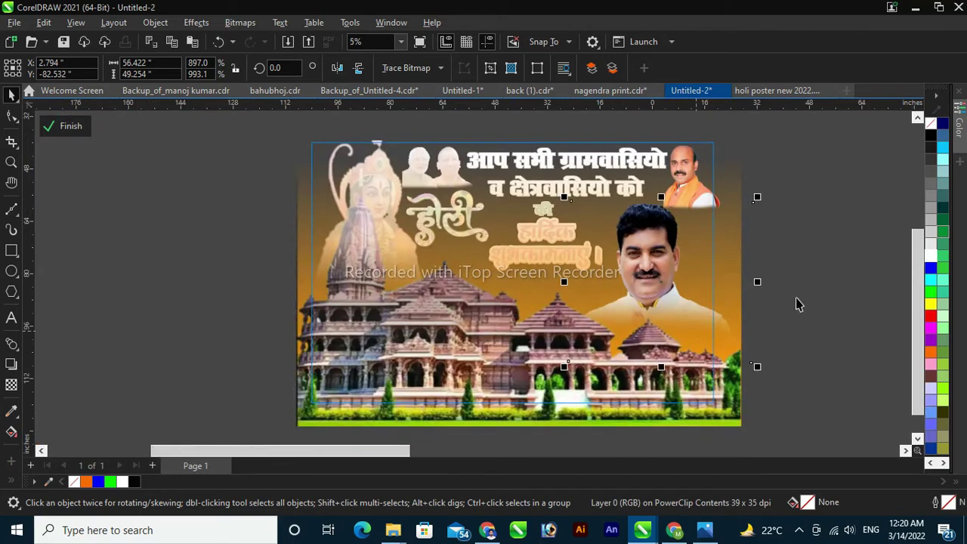
left_click(70, 125)
left_click(854, 279)
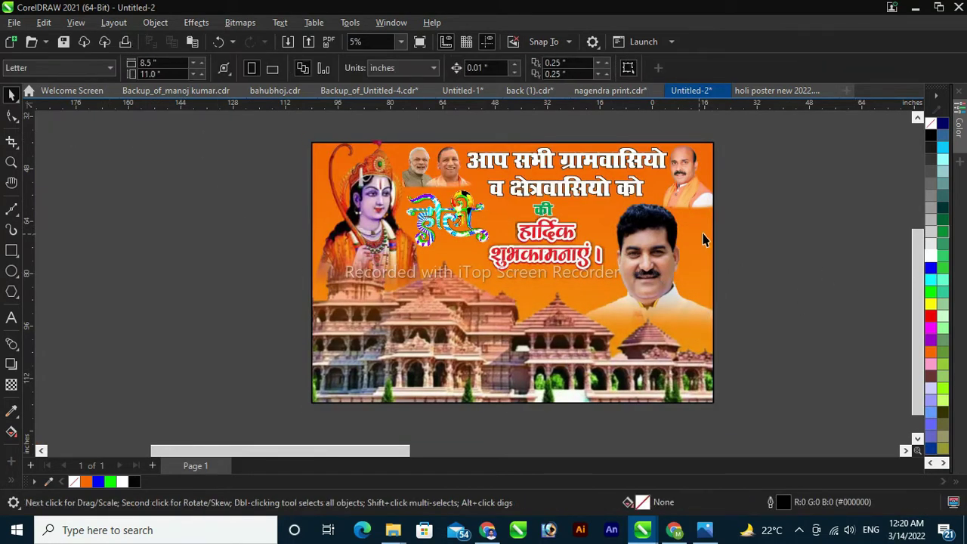
Shrink the deity picture to about 31.4 × 41.9 inches, fit it into the poster's upper-left corner and clear the selection
scroll(755, 232, "down", 1)
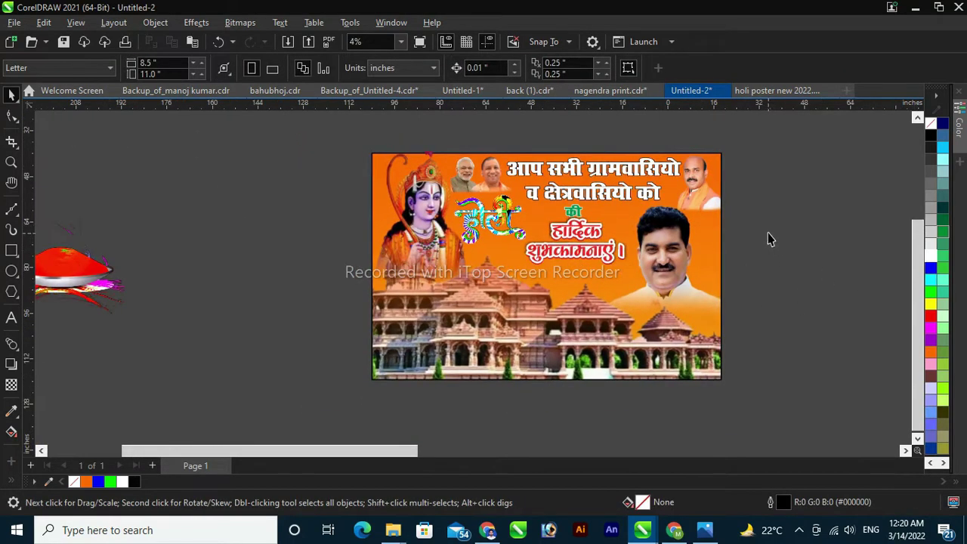
key("z")
left_click_drag(353, 145, 799, 249)
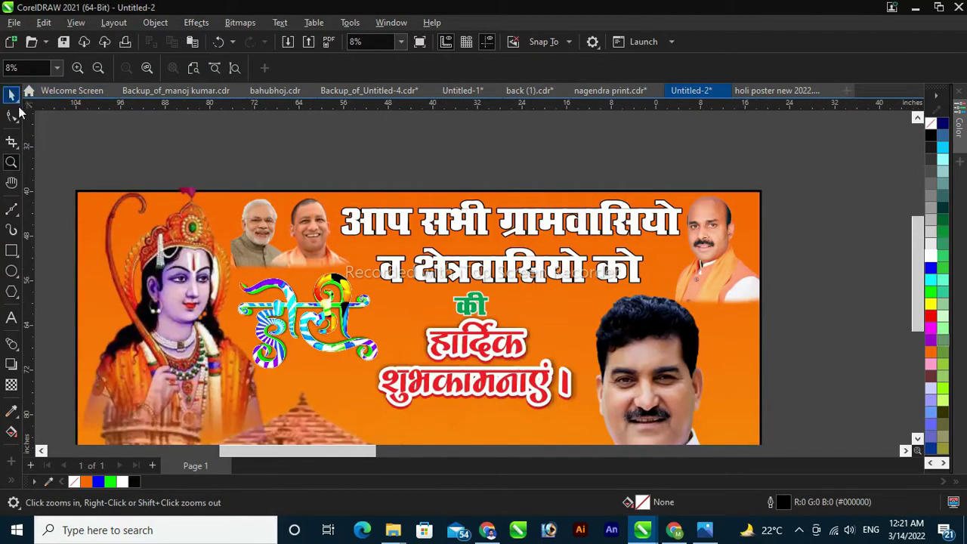
left_click(21, 112)
left_click(19, 113)
scroll(3, 117, "up", 2)
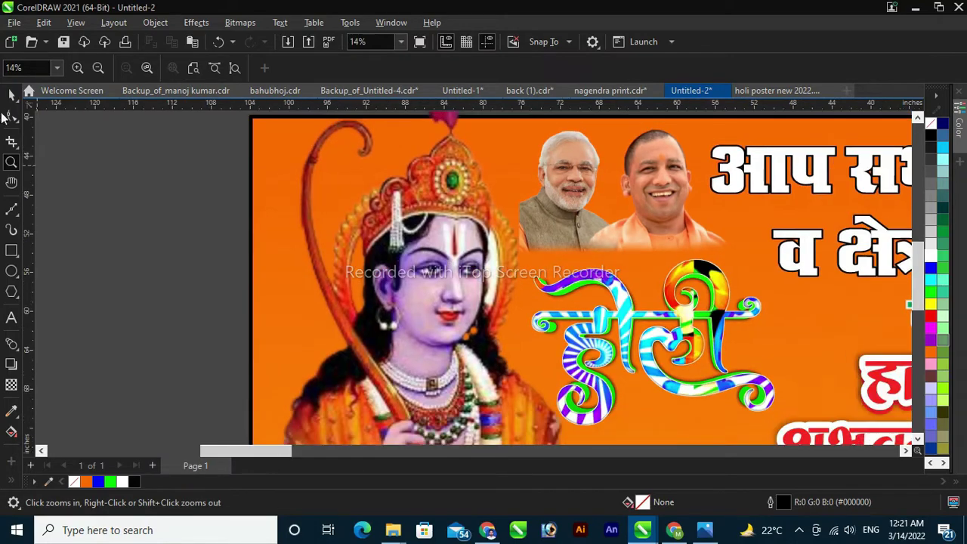
key("space")
left_click(421, 264)
scroll(494, 164, "down", 2)
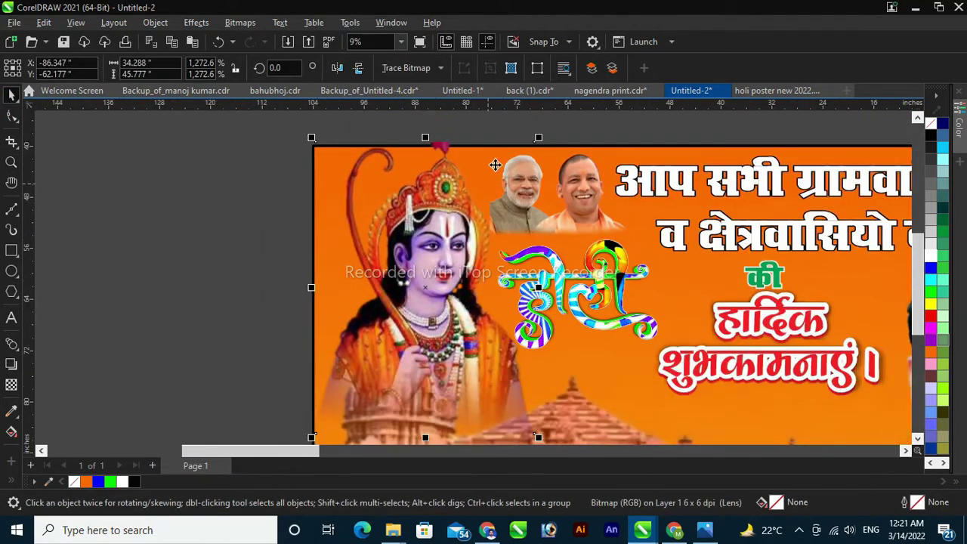
left_click_drag(543, 140, 415, 253)
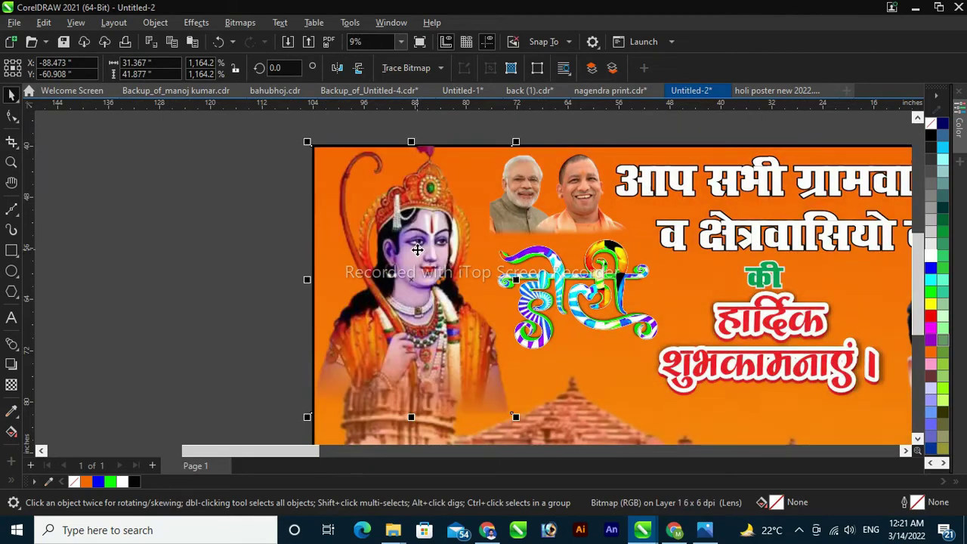
scroll(225, 221, "down", 3)
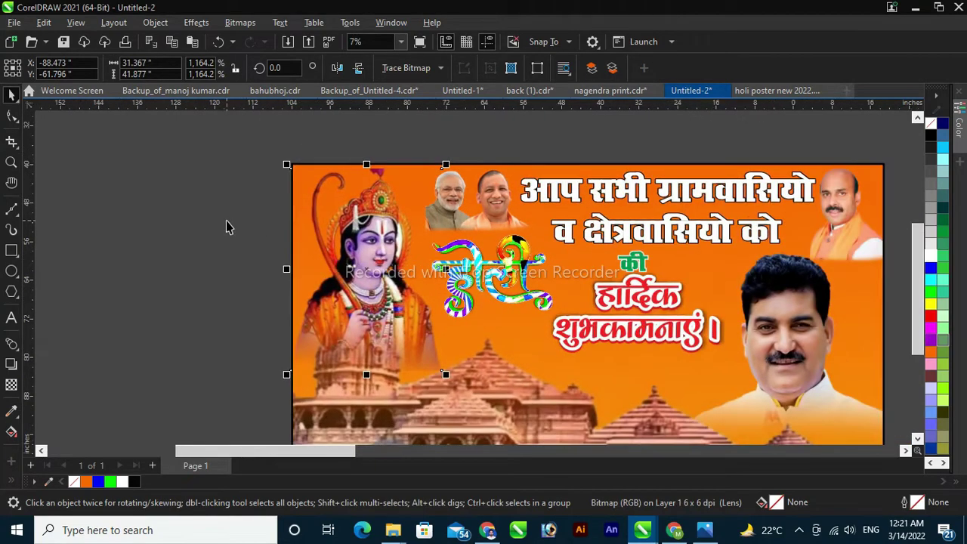
scroll(730, 341, "down", 2)
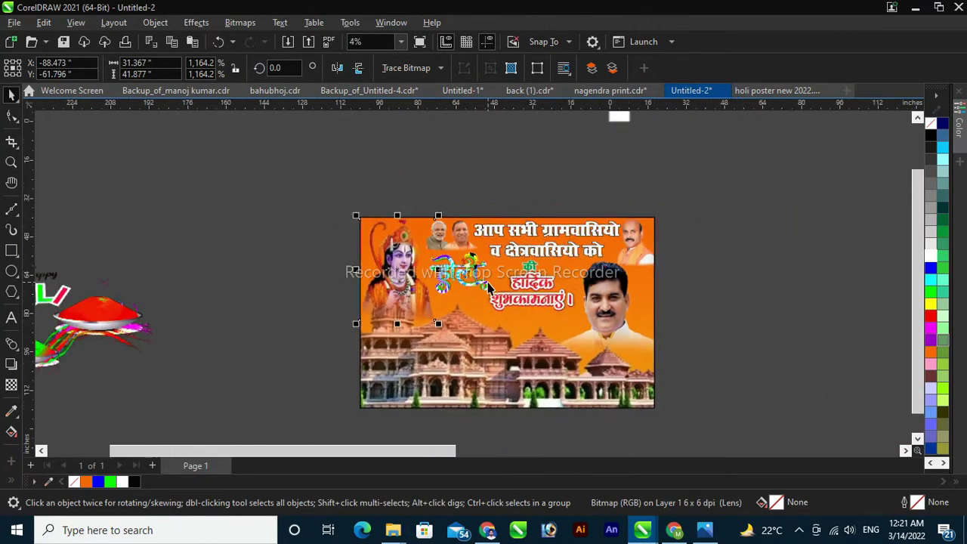
left_click(806, 329)
Move the two small portraits closer to the deity, enlarge them together to about 26.0 × 16.0 inches and clear the selection
key("z")
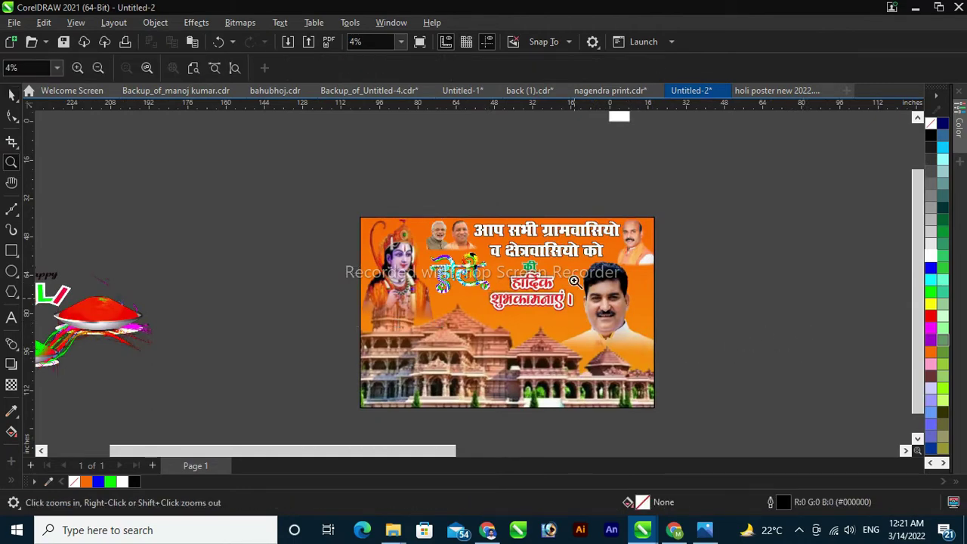
left_click_drag(442, 209, 650, 336)
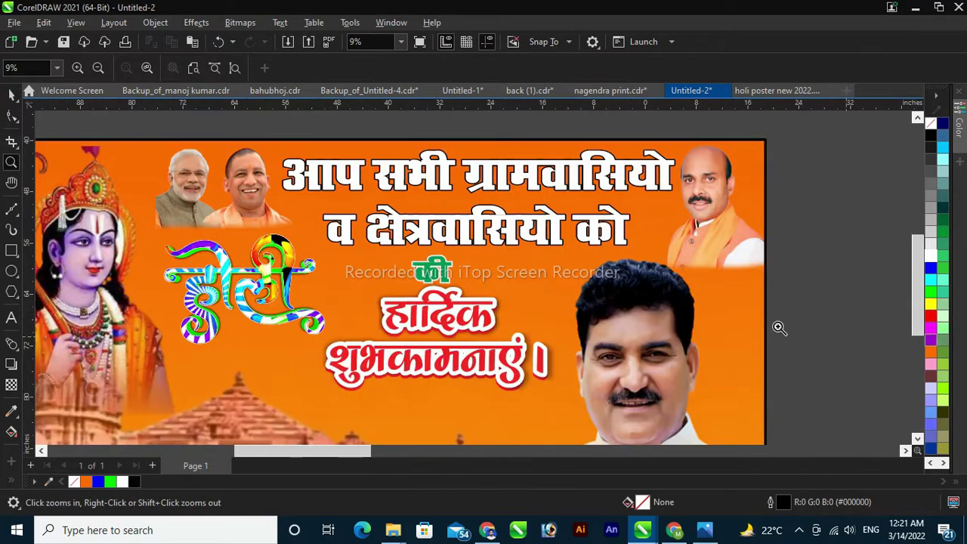
scroll(273, 246, "down", 1)
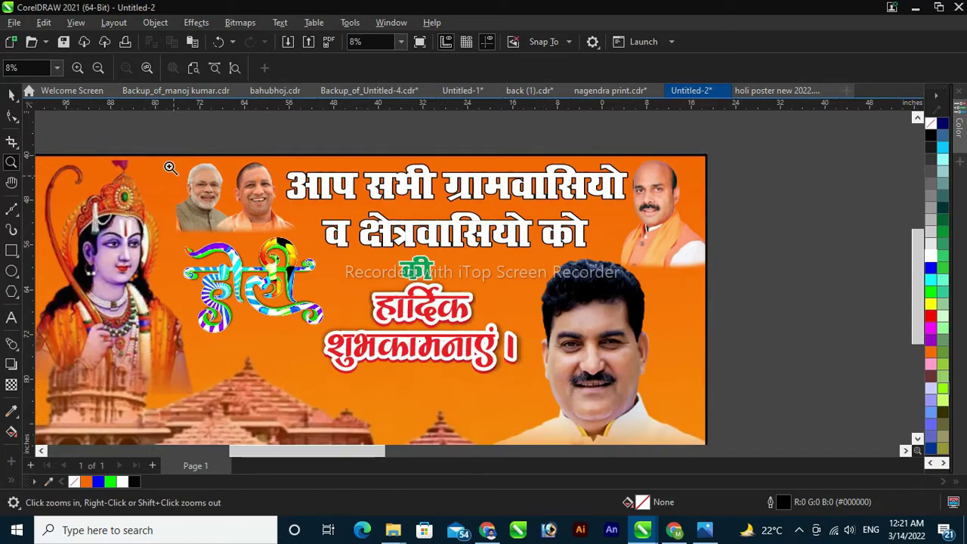
scroll(266, 250, "up", 3)
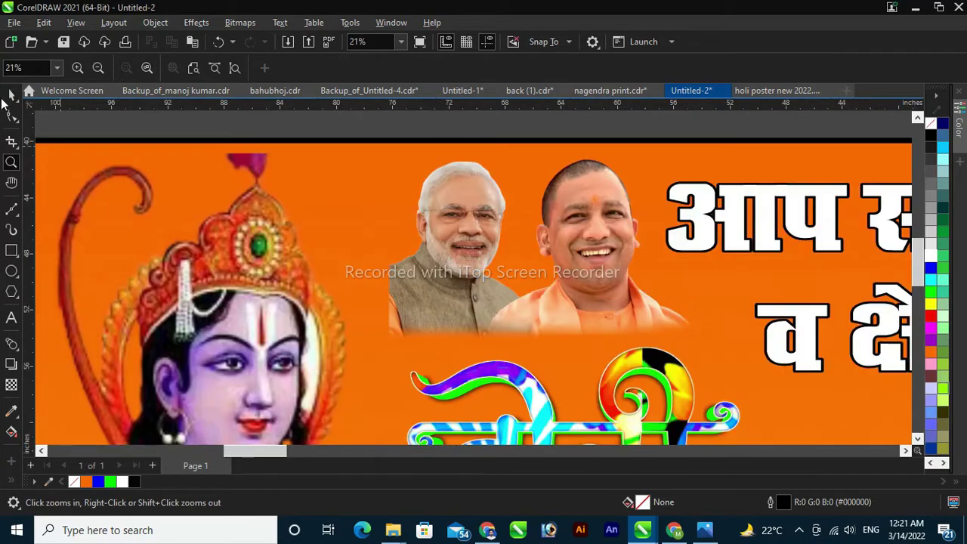
left_click(11, 95)
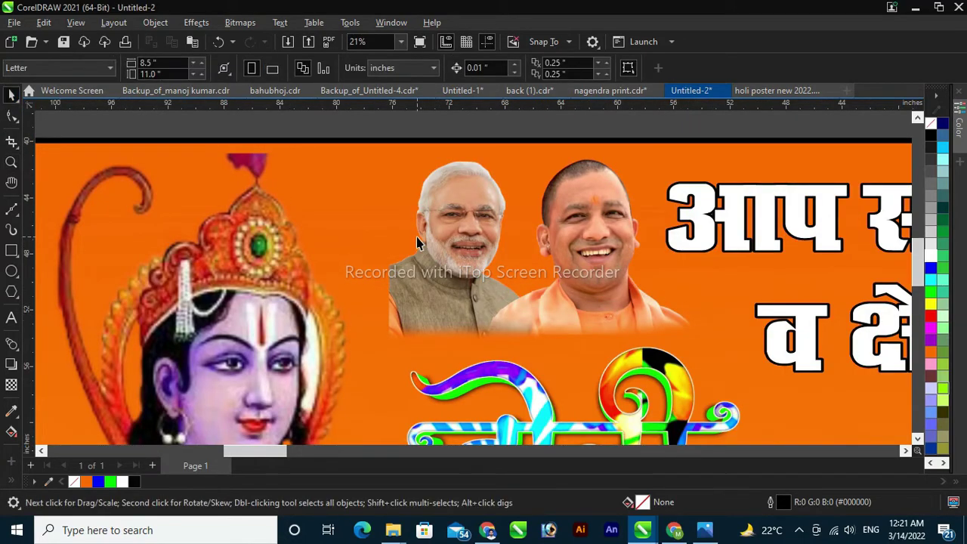
left_click(417, 243)
scroll(499, 243, "down", 1)
mouse_move(327, 135)
left_mouse_down()
mouse_move(604, 323)
mouse_move(704, 355)
left_mouse_up()
left_click_drag(561, 266, 507, 251)
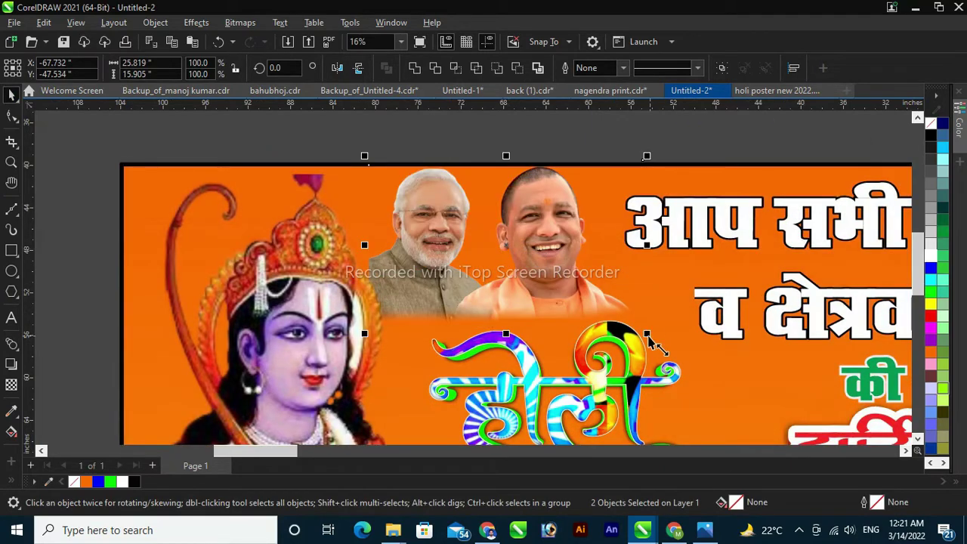
scroll(367, 268, "down", 2)
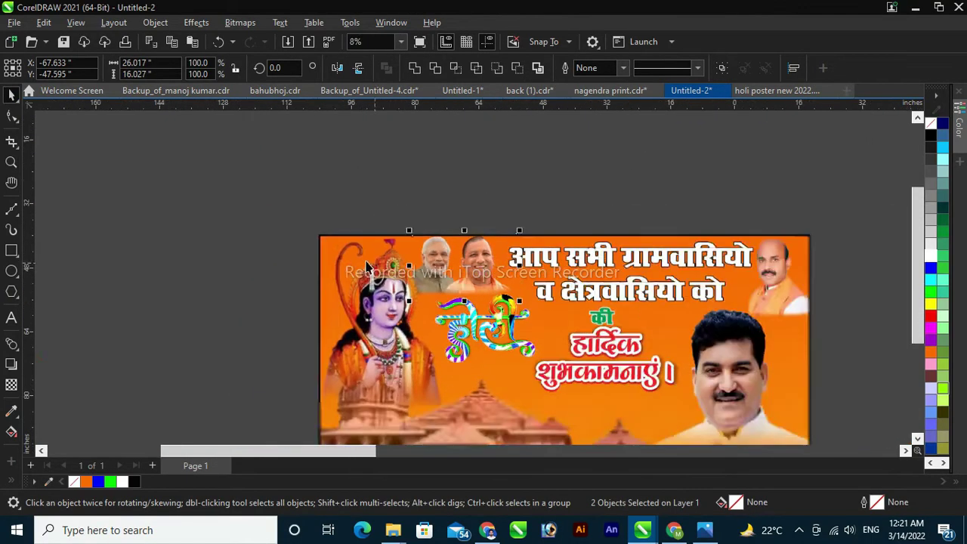
scroll(366, 268, "down", 1)
left_click_drag(921, 239, 906, 296)
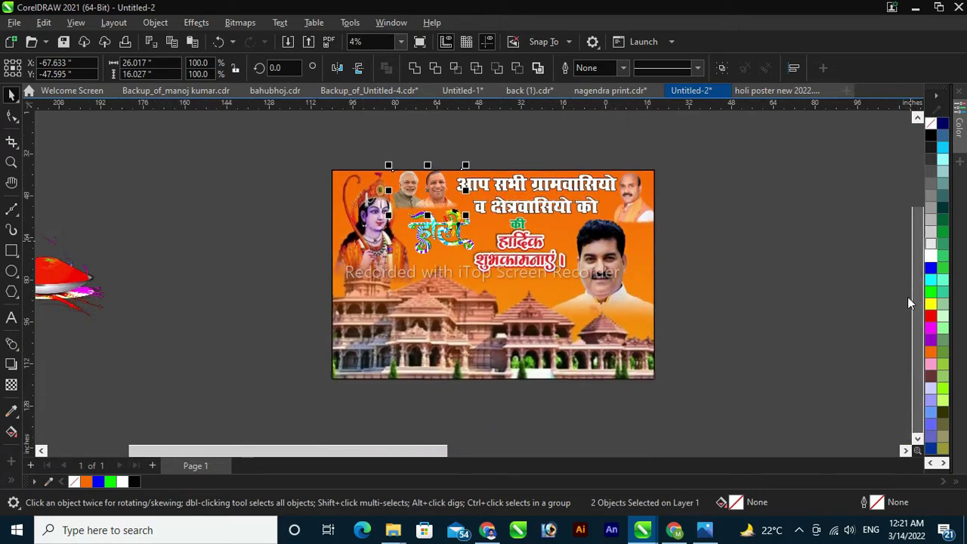
left_click(845, 310)
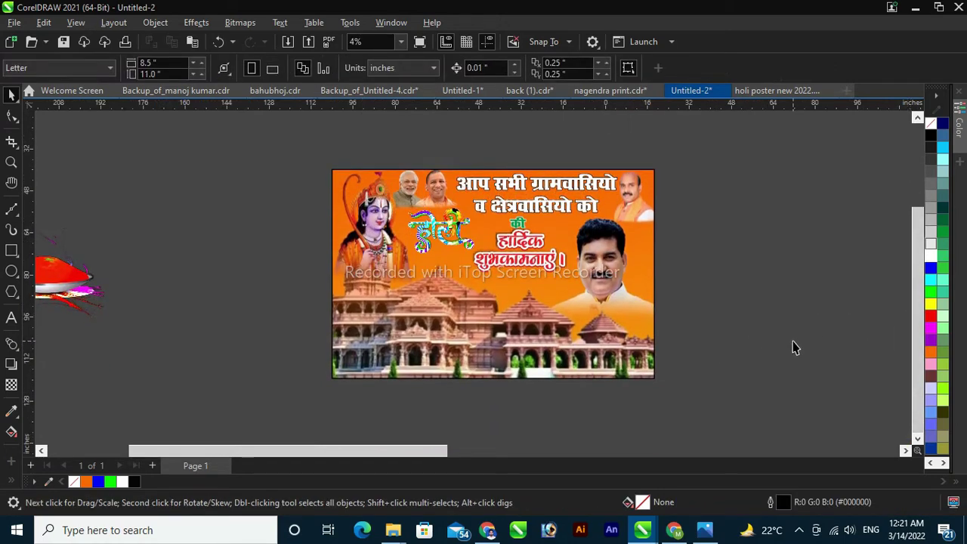
Try the "Happy HOLI" colour-powder bitmap in the poster's lower-left corner over the temple, sized about 46.9 × 26.4 inches
scroll(668, 310, "down", 1)
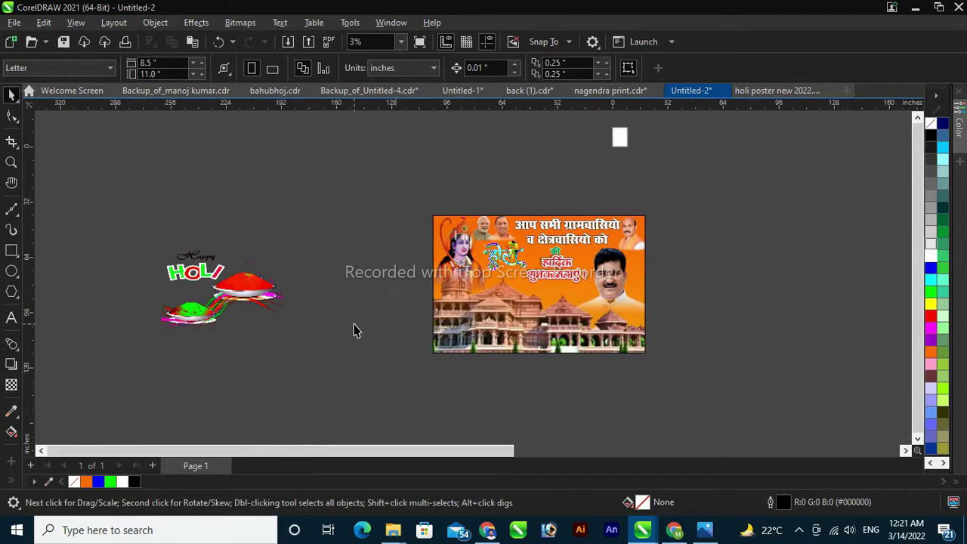
left_click(177, 274)
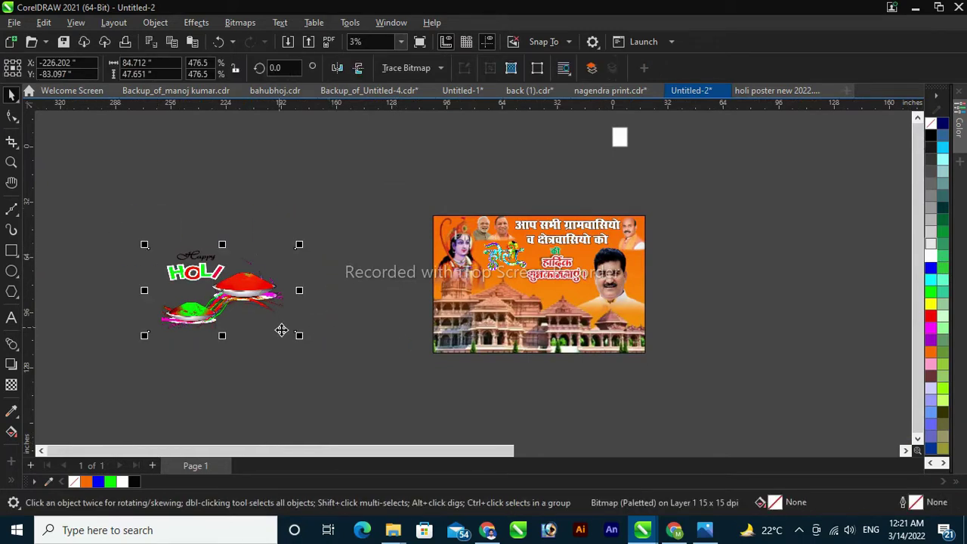
left_click_drag(298, 333, 479, 329)
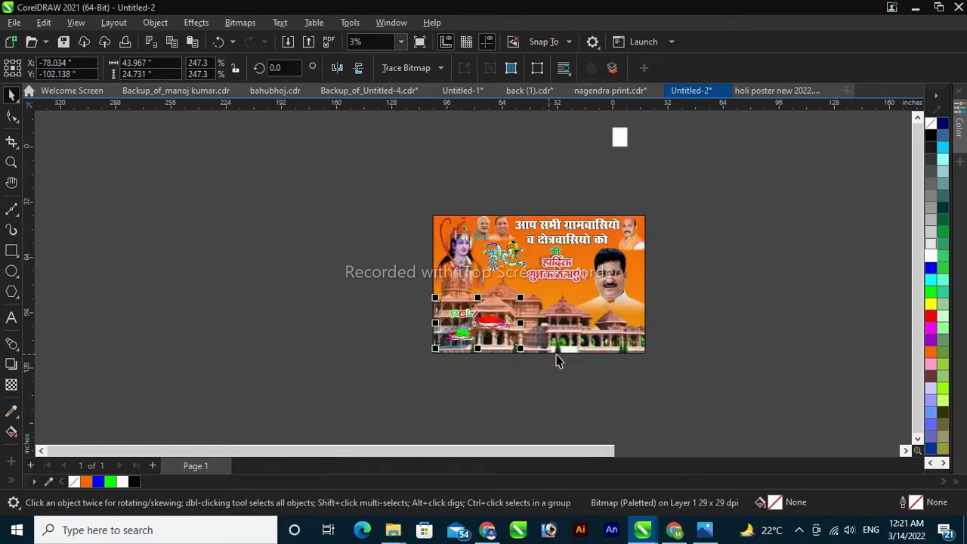
key("z")
left_click_drag(408, 280, 636, 388)
left_click(11, 94)
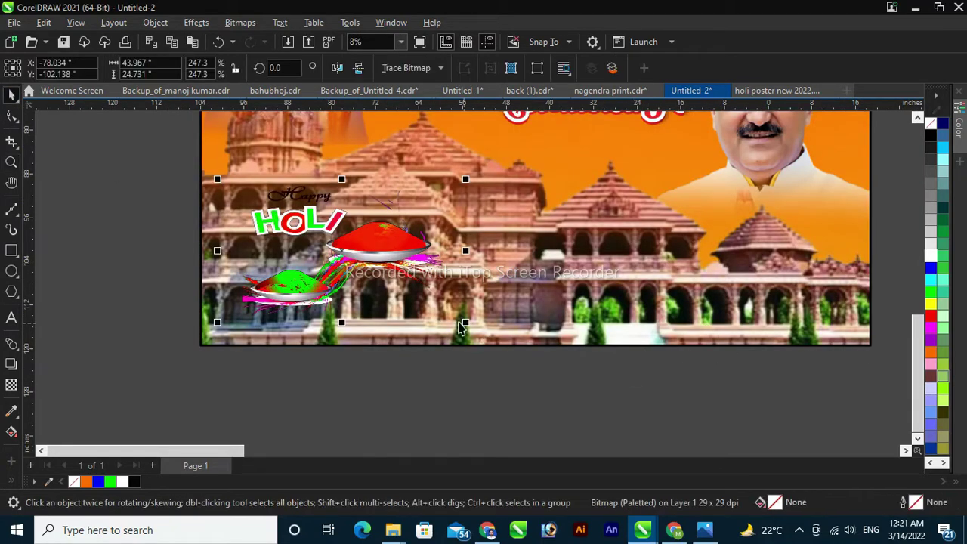
left_click_drag(461, 318, 507, 342)
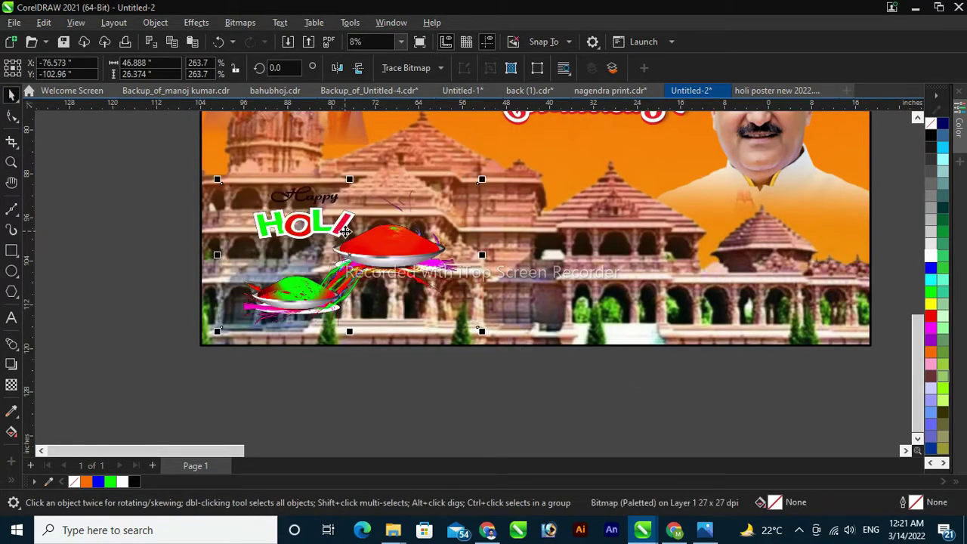
Delete the "Happy HOLI" colour-powder bitmap from the document
key("Delete")
scroll(283, 301, "down", 3)
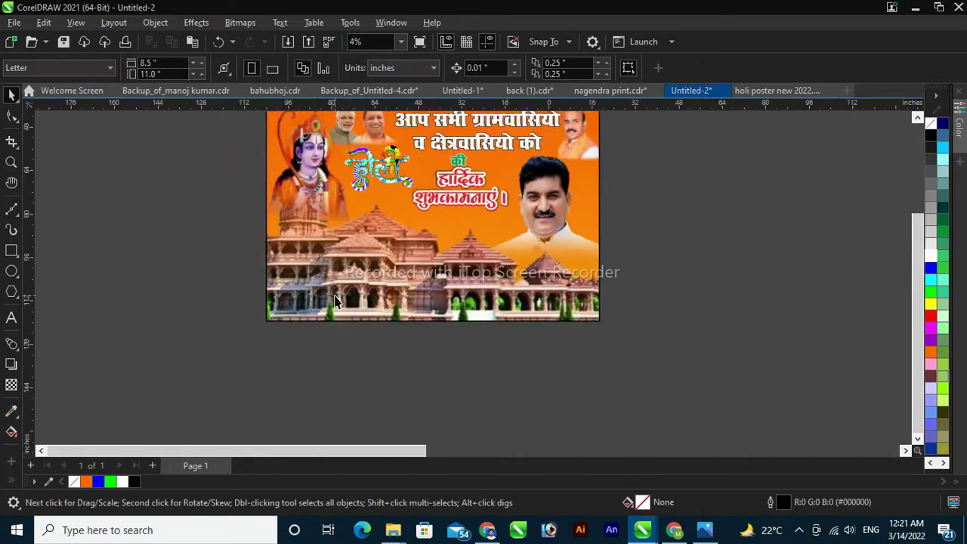
scroll(576, 316, "down", 1)
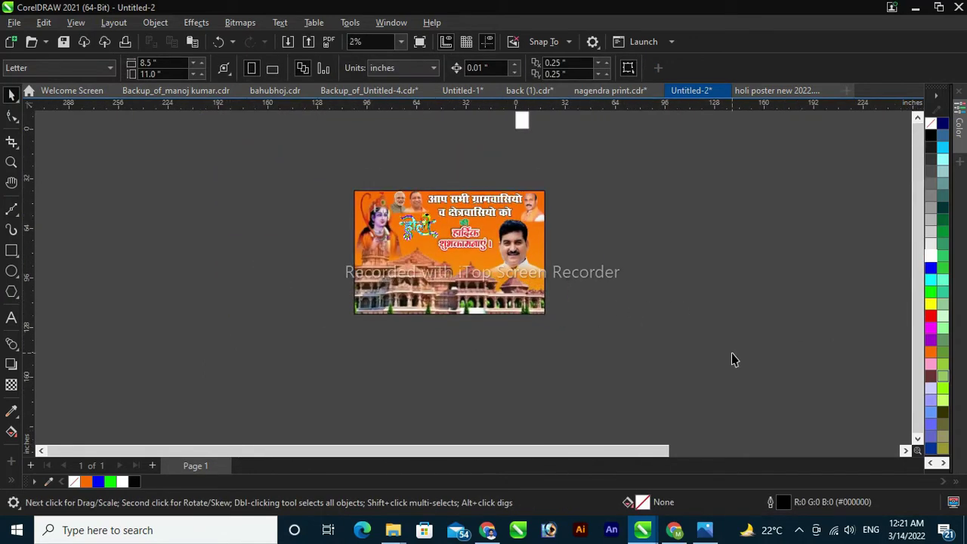
Move the bitmap of crossed spray guns and colour powder from the far right of the pasteboard onto the poster's left half
scroll(654, 358, "down", 1)
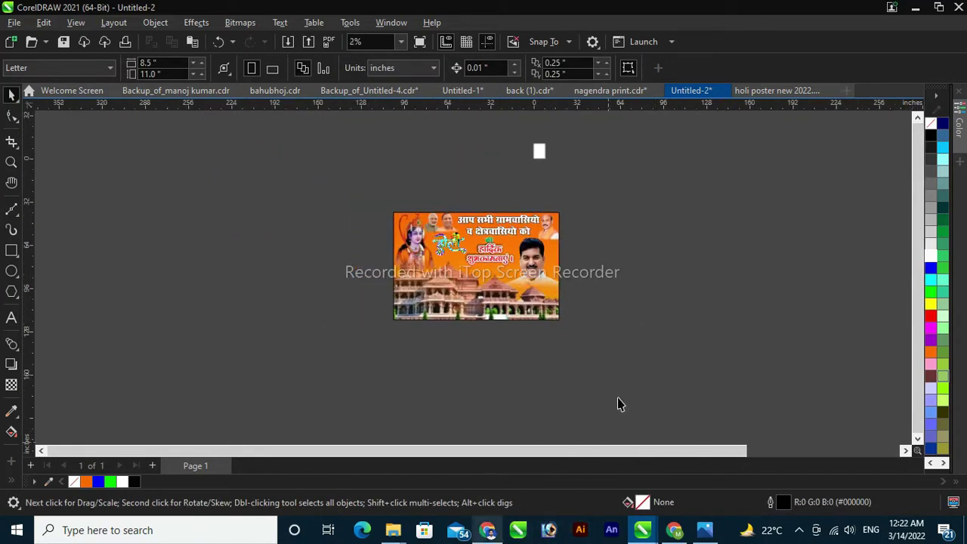
scroll(632, 289, "down", 1)
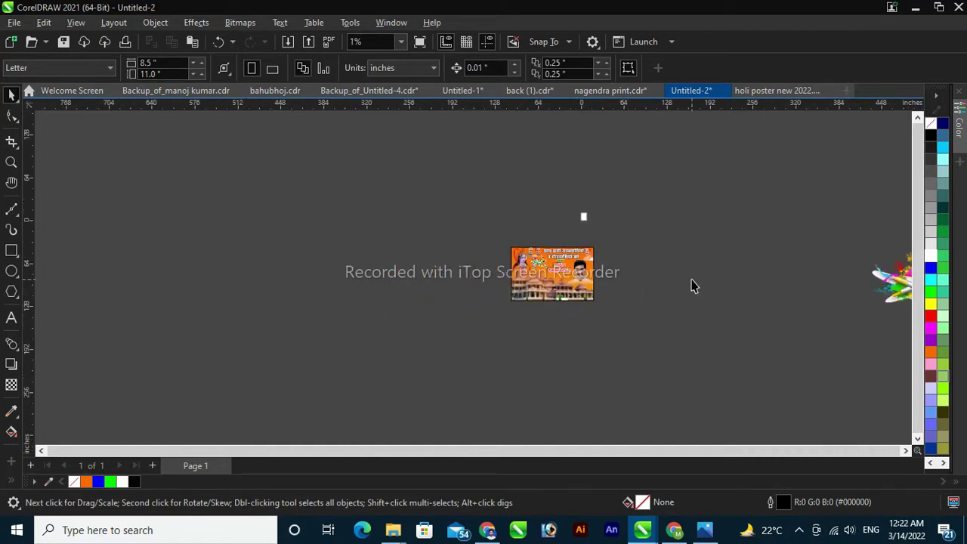
scroll(693, 285, "down", 1)
mouse_move(710, 290)
left_mouse_down()
mouse_move(392, 289)
mouse_move(410, 313)
mouse_move(384, 284)
mouse_move(474, 292)
left_mouse_up()
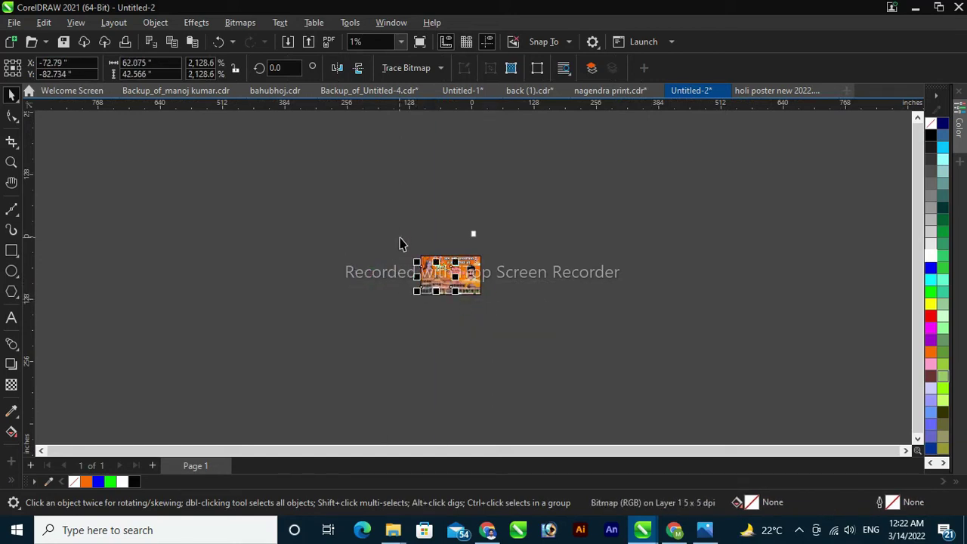
key("z")
left_click_drag(414, 252, 495, 316)
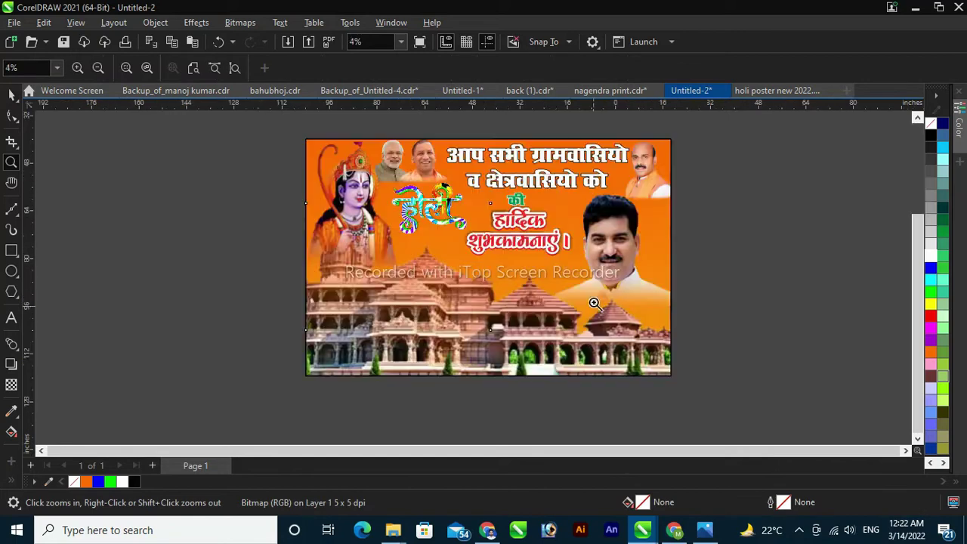
left_click(11, 95)
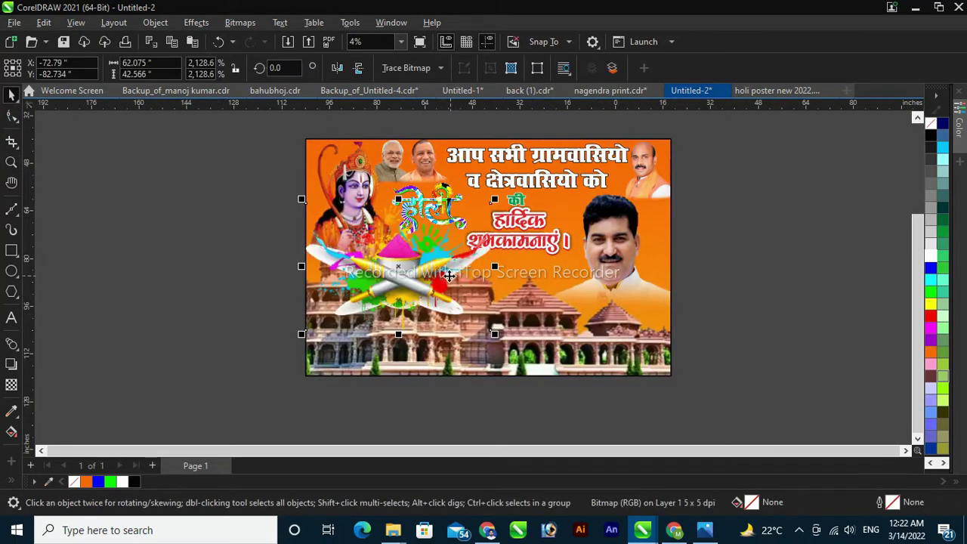
Shrink the spray-gun and colour-powder bitmap to about 37.4 × 25.7 inches and place it over the temple in the poster's lower-left area
left_click_drag(423, 266, 431, 296)
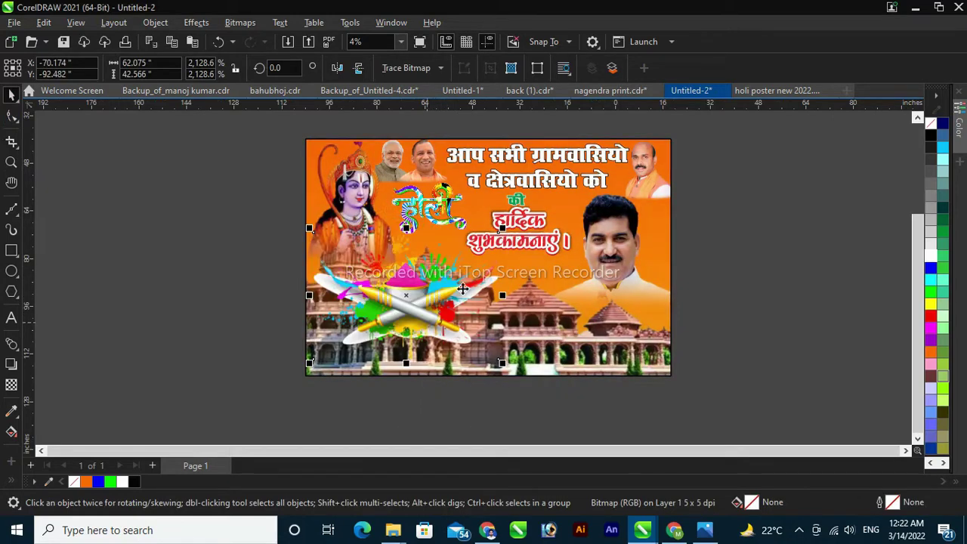
left_click_drag(502, 238, 398, 287)
left_click_drag(351, 325, 374, 321)
left_click_drag(428, 360, 436, 366)
Enlarge the multicoloured Hindi Holi lettering to about 36.1 × 20.3 inches and clear the selection
left_click(422, 215)
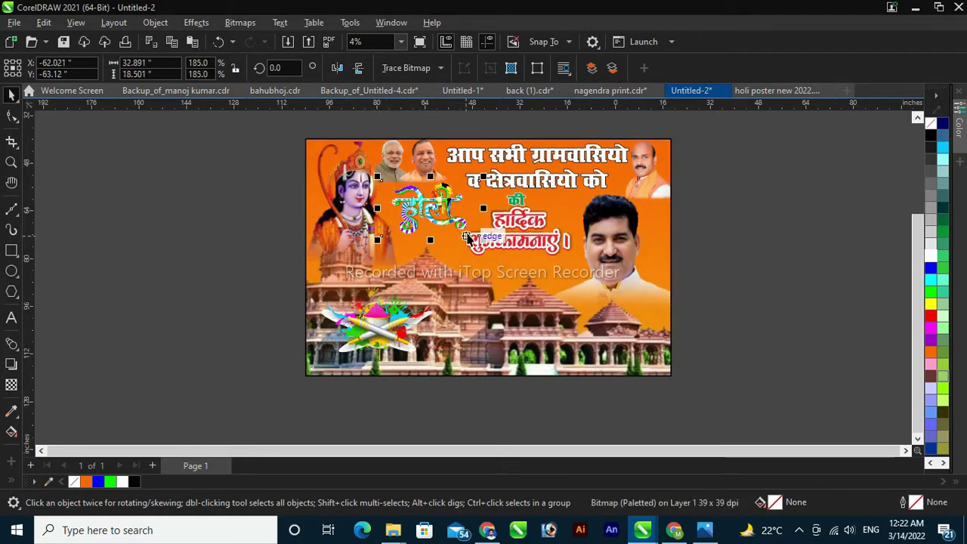
mouse_move(494, 245)
left_mouse_down()
mouse_move(498, 257)
mouse_move(483, 251)
left_mouse_up()
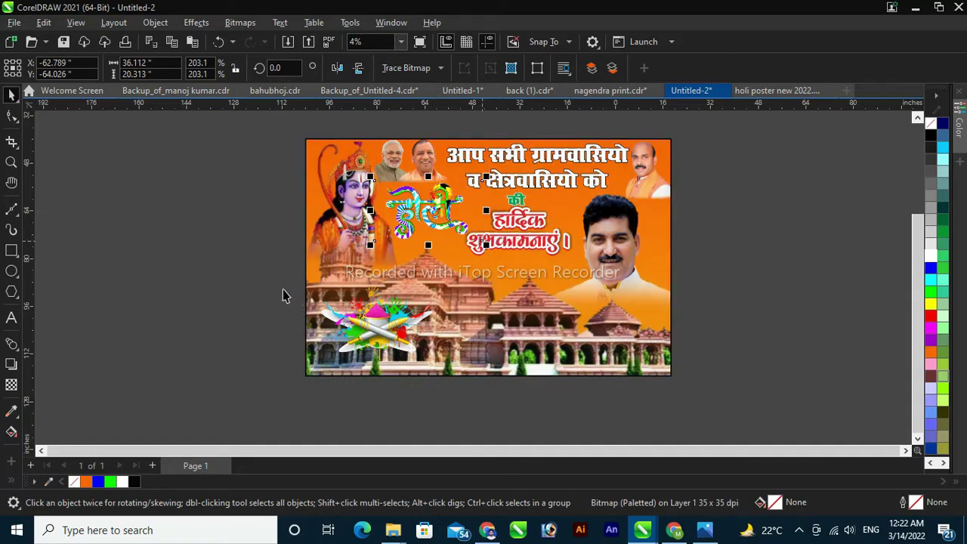
key("Escape")
Move the spray-gun bitmap up to the poster's left edge, enlarge it to about 43.1 × 29.5 inches and clear the selection
left_click_drag(388, 342, 376, 313)
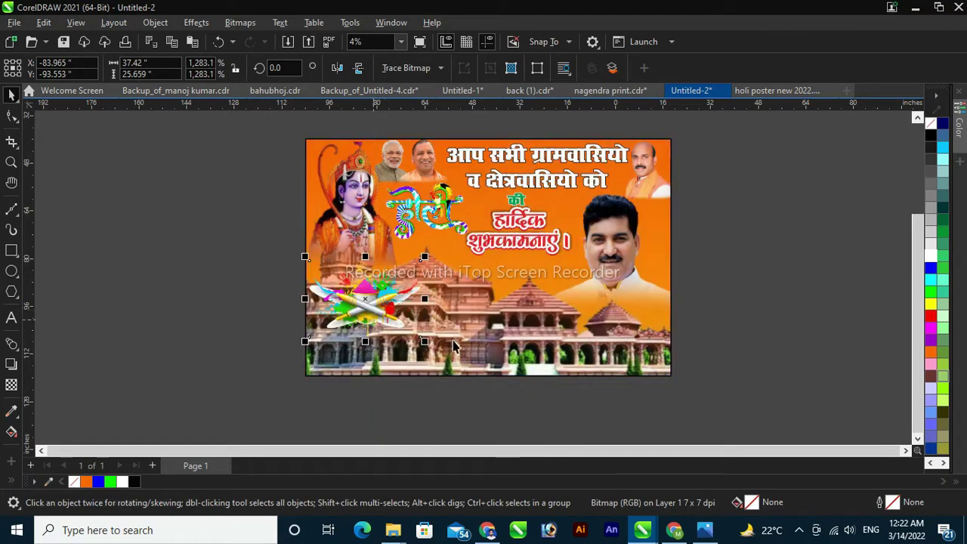
left_click_drag(424, 342, 446, 367)
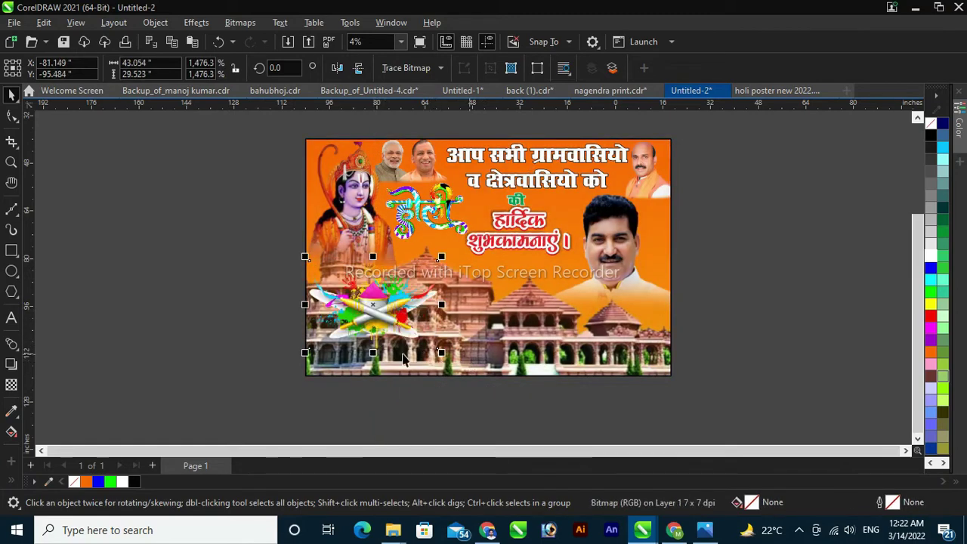
left_click(192, 307)
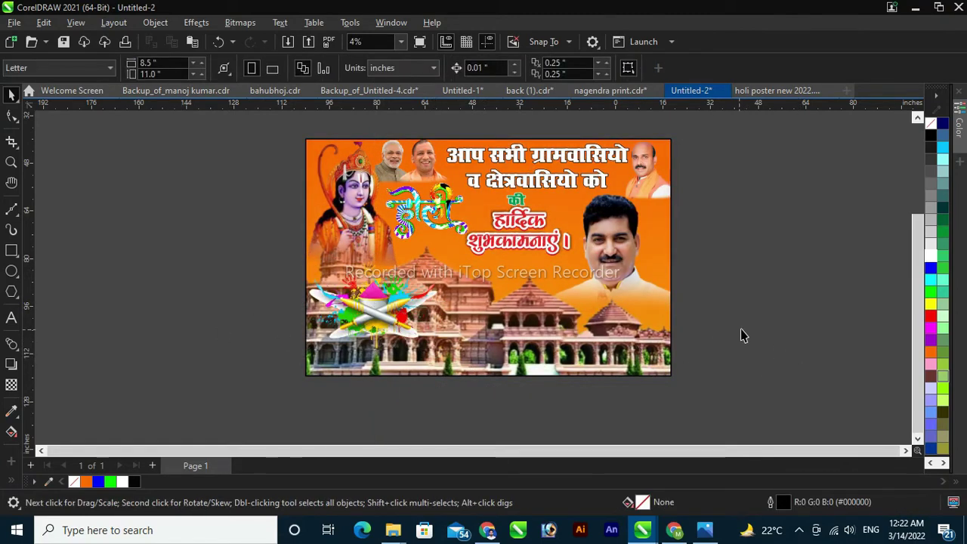
Draw a rectangle about 61.9 × 15.0 inches over the temple at the poster's lower right and fill it red
key("z")
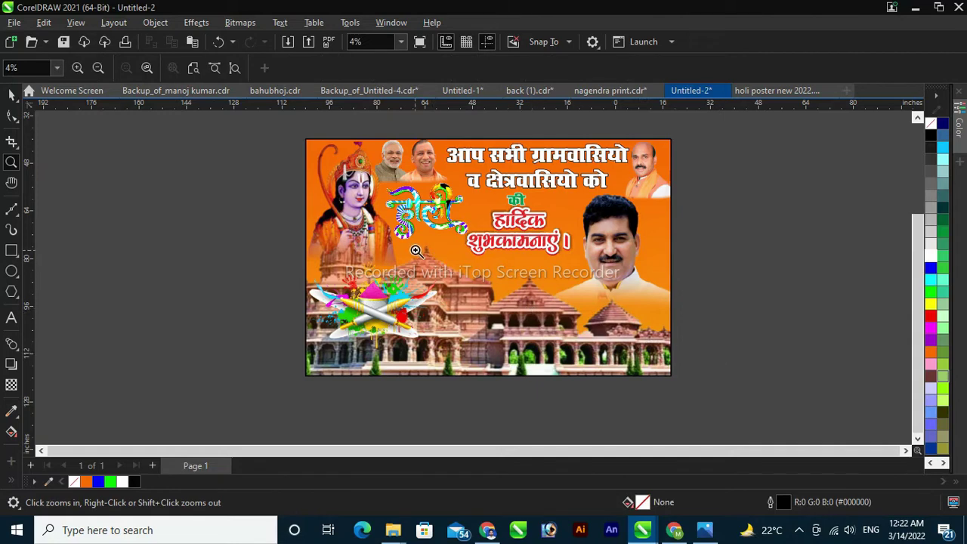
left_click_drag(444, 265, 710, 389)
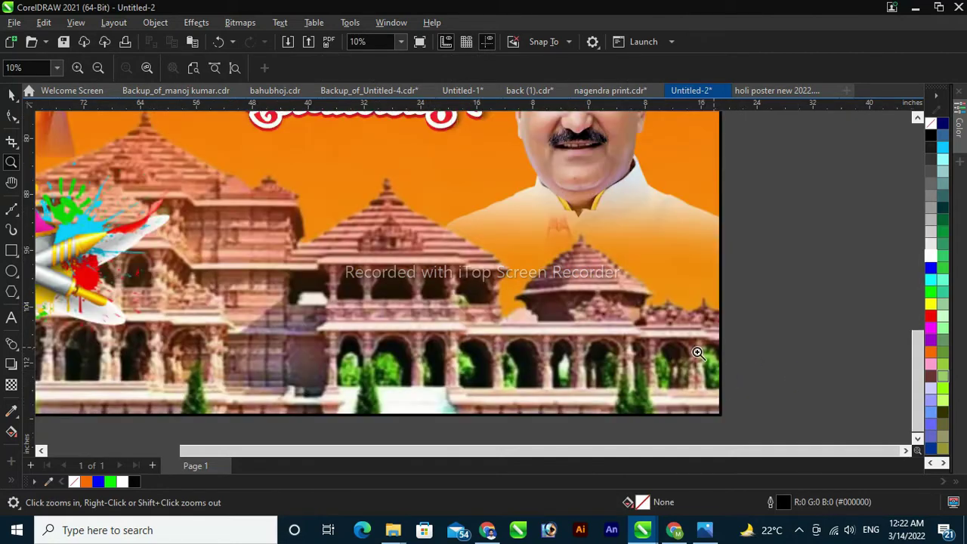
scroll(670, 348, "down", 1)
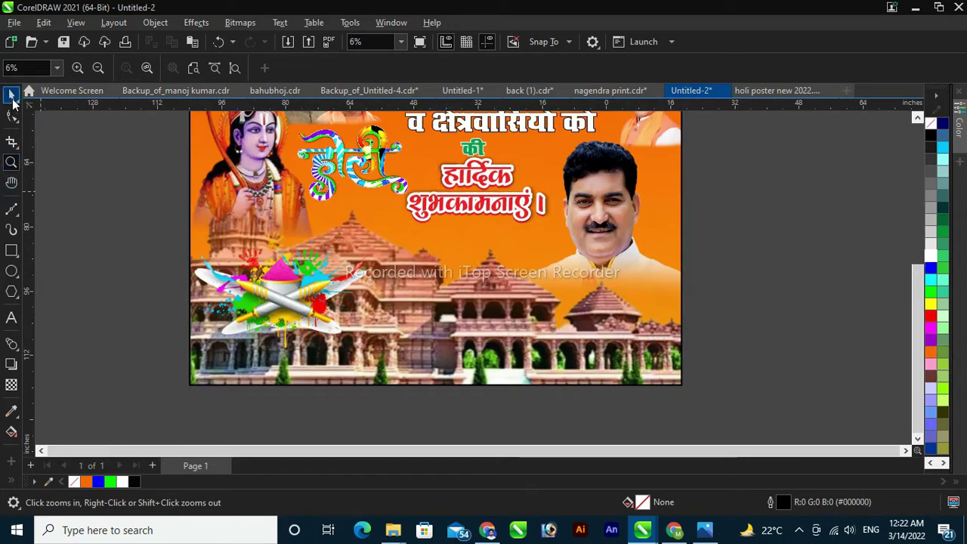
left_click(11, 95)
left_click(12, 252)
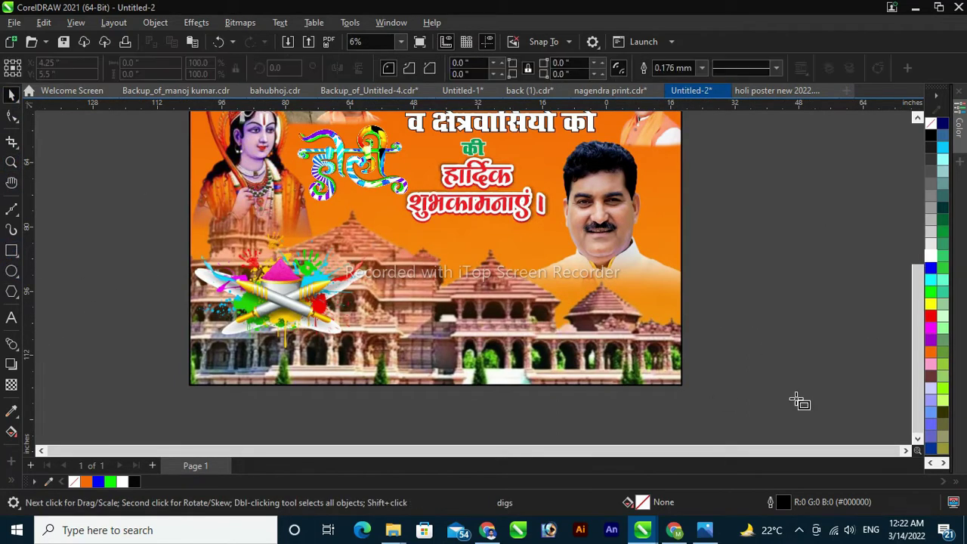
left_click_drag(432, 309, 683, 368)
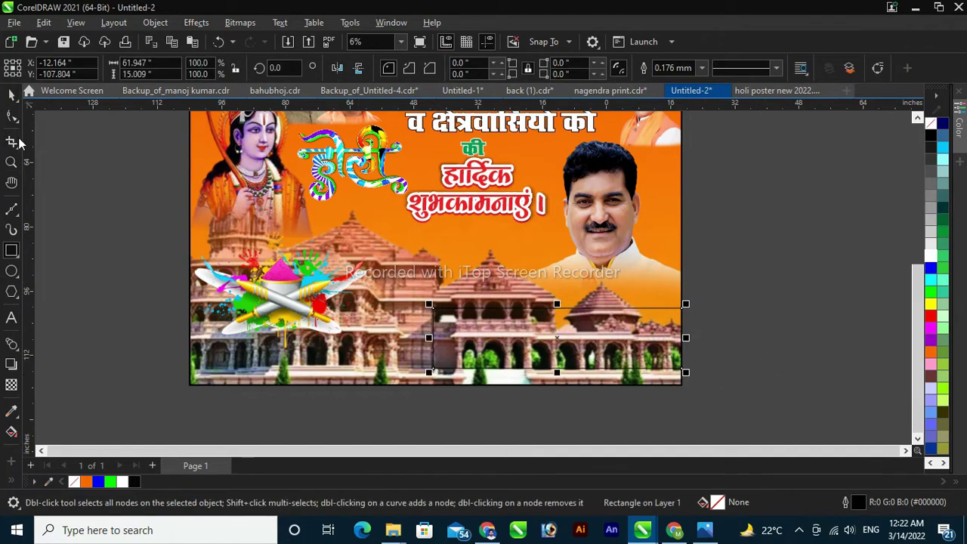
left_click(931, 316)
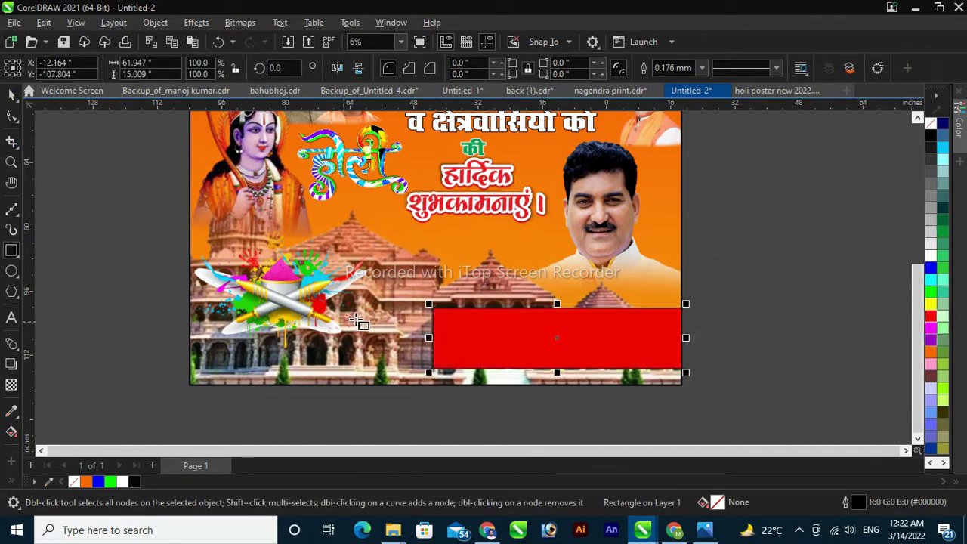
Round the red rectangle's corners to a radius of about 6.71 inches and shift it slightly past the poster's right edge
left_click(11, 119)
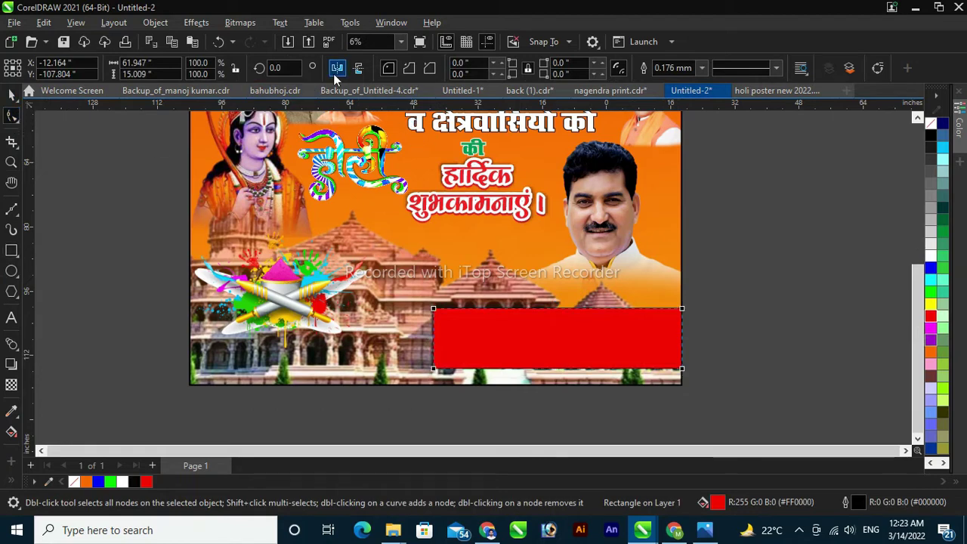
left_click_drag(435, 312, 476, 329)
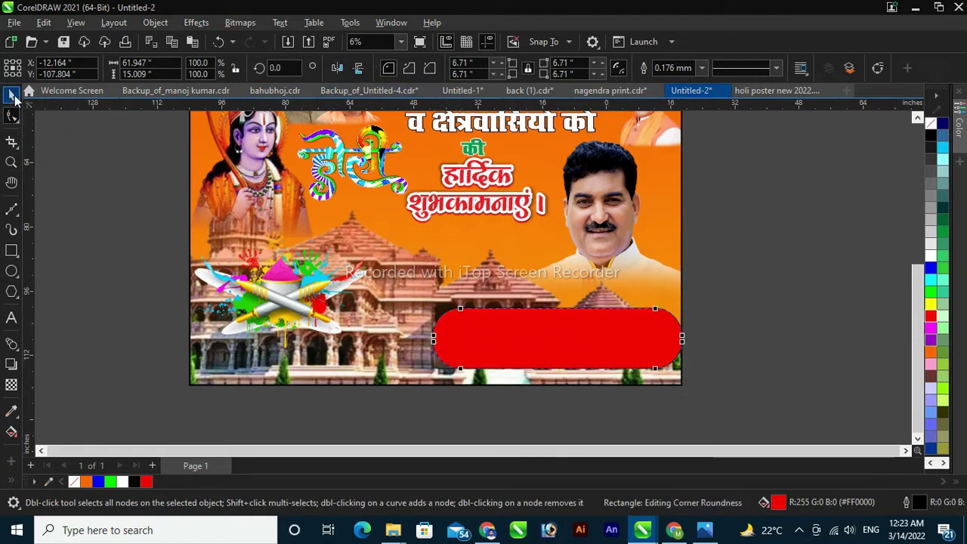
left_click(11, 94)
left_click_drag(665, 339, 676, 343)
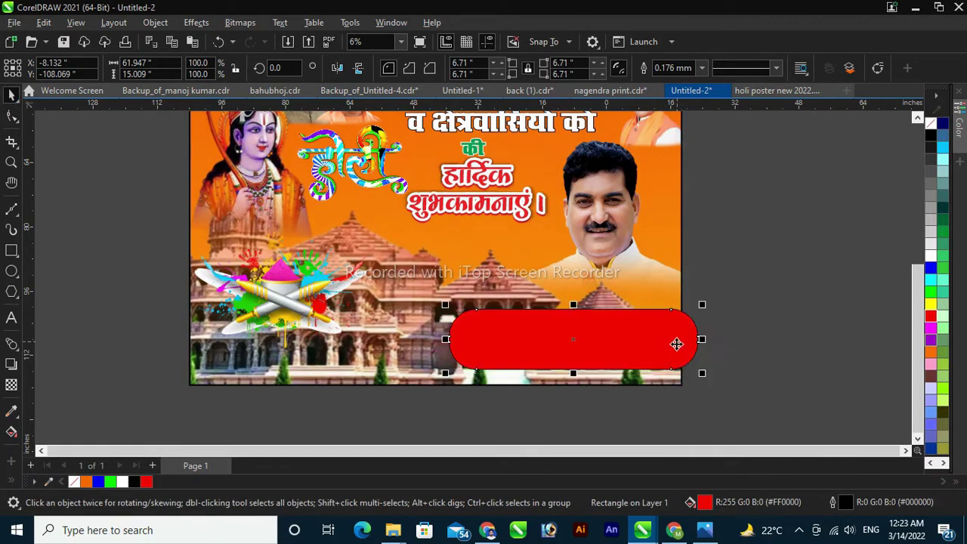
Remove the red rounded rectangle's outline and PowerClip it inside the poster's background rectangle
left_click(701, 68)
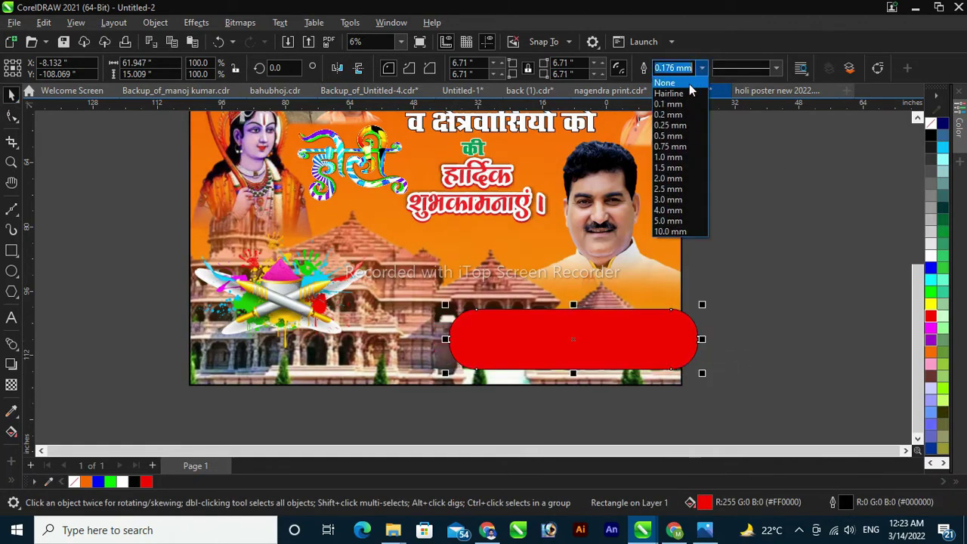
left_click(665, 81)
right_click(678, 353)
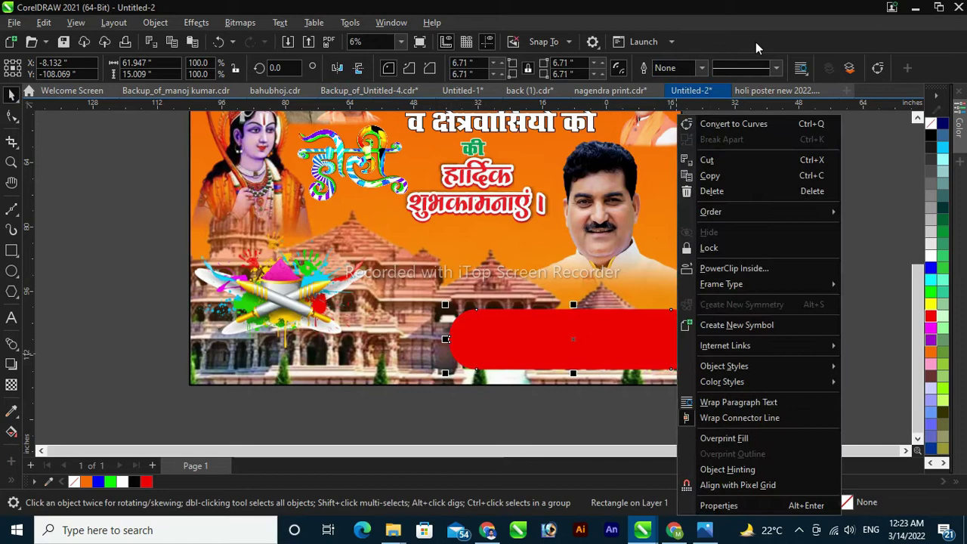
left_click(765, 270)
left_click(661, 235)
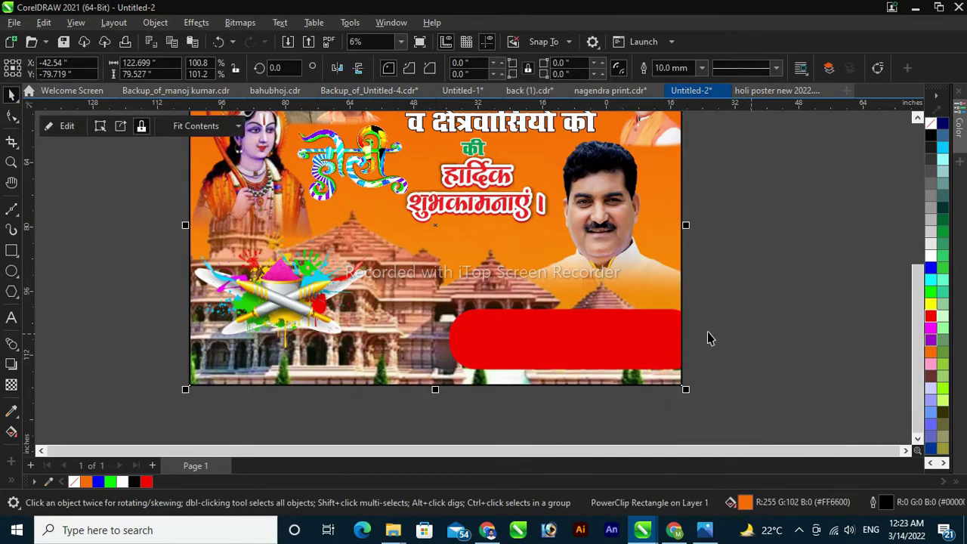
Edit the PowerClip contents to move the red shape further right and stretch its left end outward, then finish editing and deselect
left_click(61, 126)
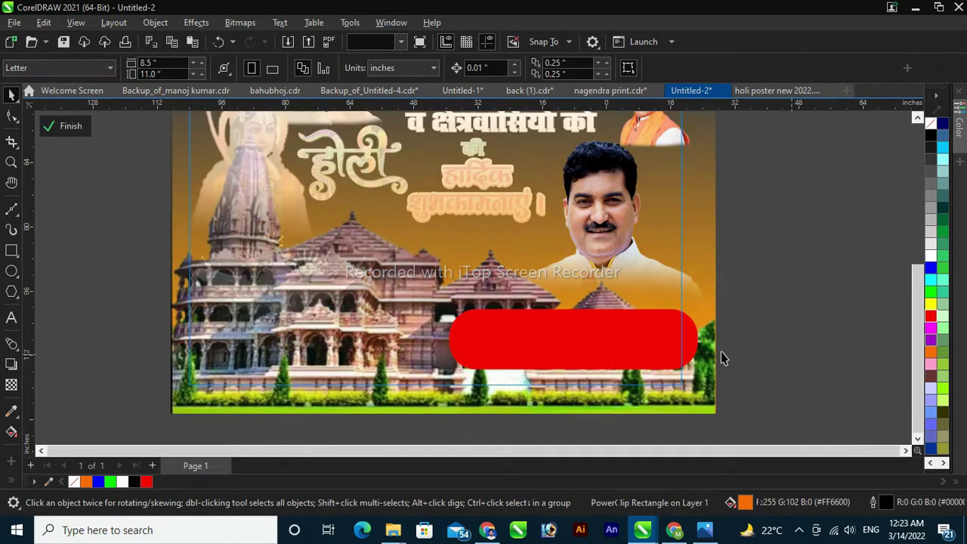
left_click_drag(614, 327, 682, 353)
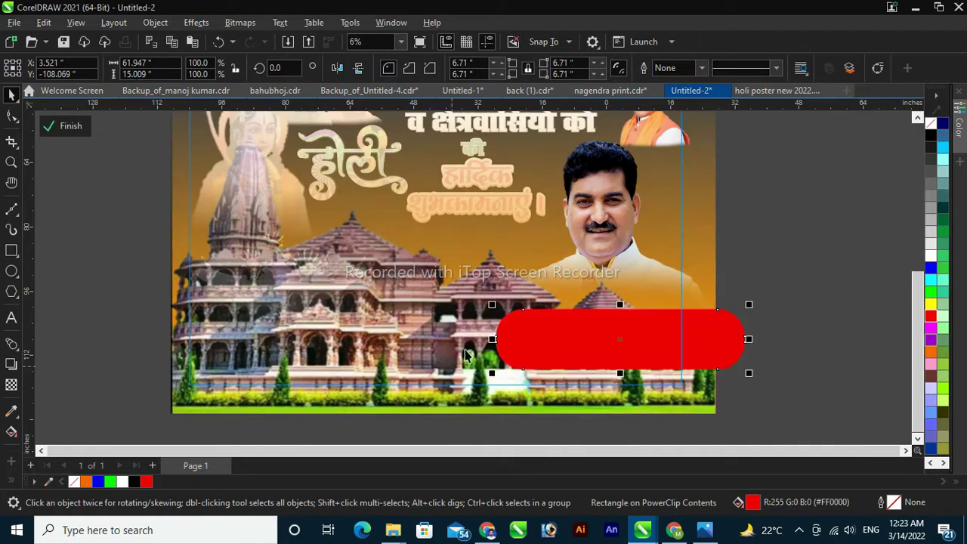
left_click_drag(492, 339, 448, 339)
left_click(64, 125)
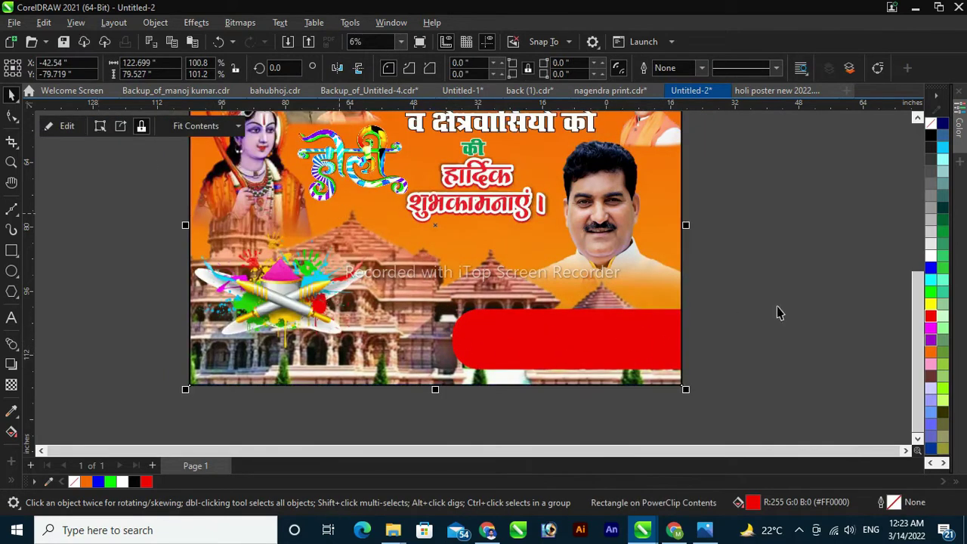
left_click(789, 310)
Add the placeholder text "dfdshd" at the left end of the red band
scroll(737, 319, "up", 2)
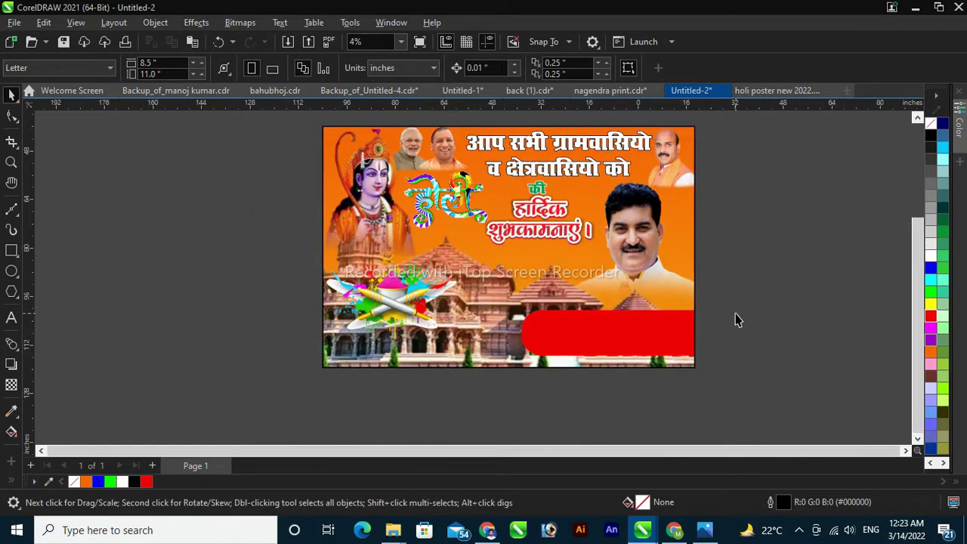
scroll(737, 320, "down", 2)
scroll(737, 319, "up", 1)
key("z")
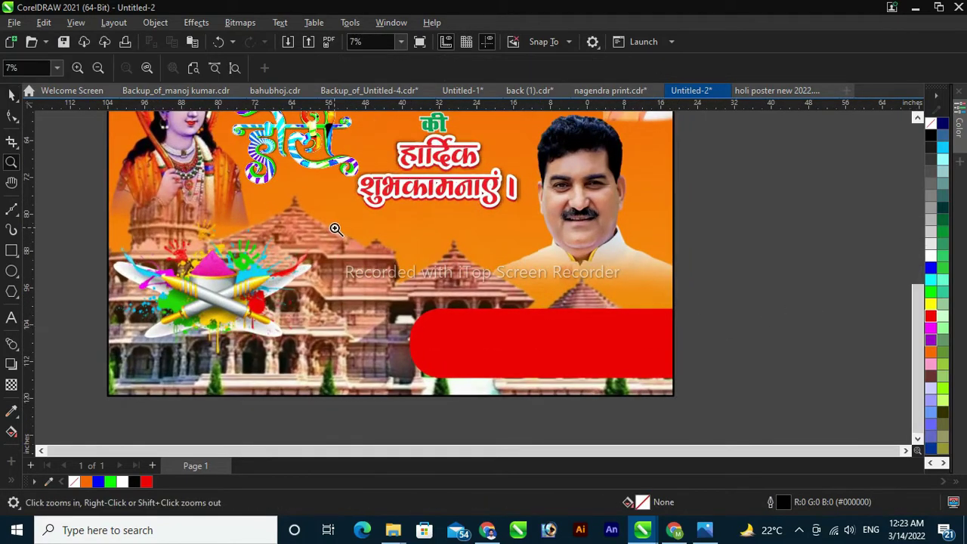
left_click_drag(335, 229, 802, 445)
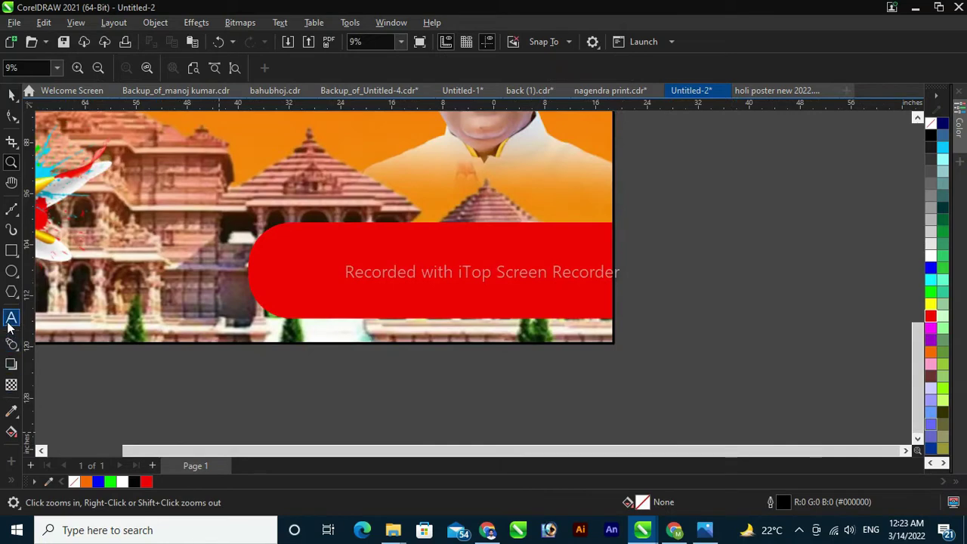
left_click(10, 323)
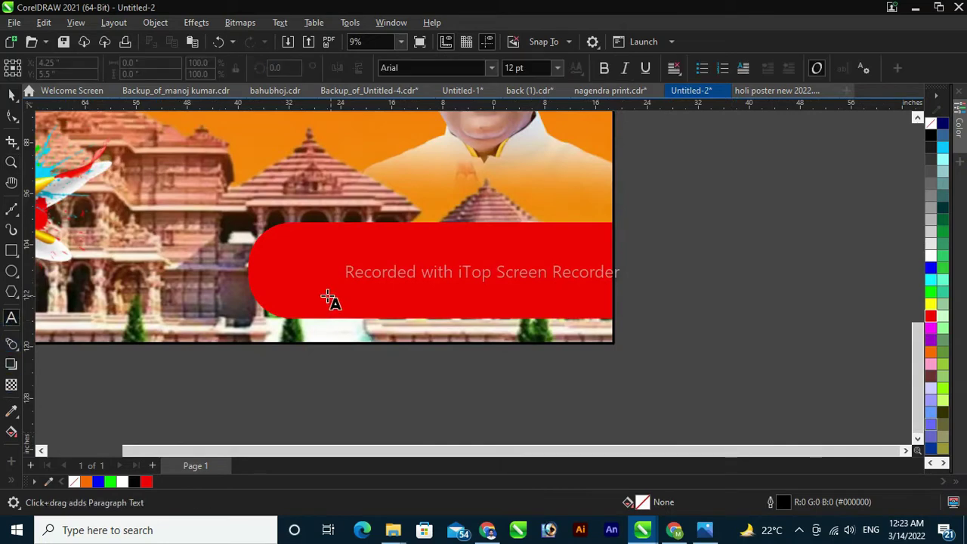
left_click(287, 282)
type("dfdshd")
Change the font of all the placeholder text on the red band to RAJ 01
key("ctrl+a")
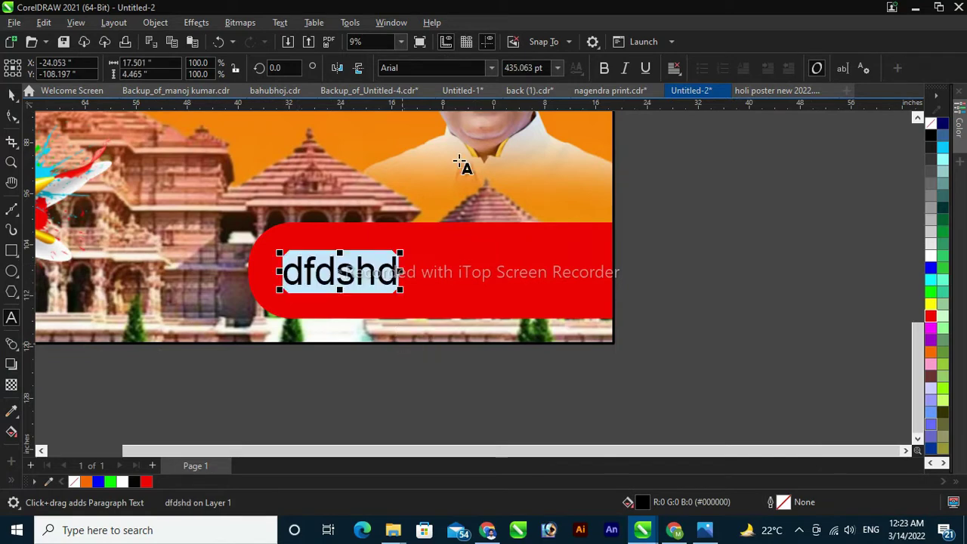
left_click(430, 67)
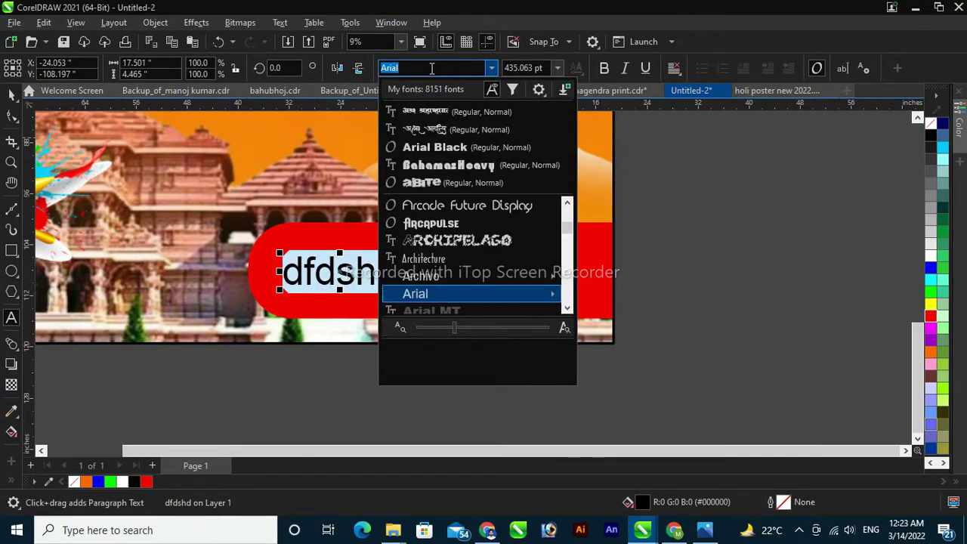
type("raj")
key("Return")
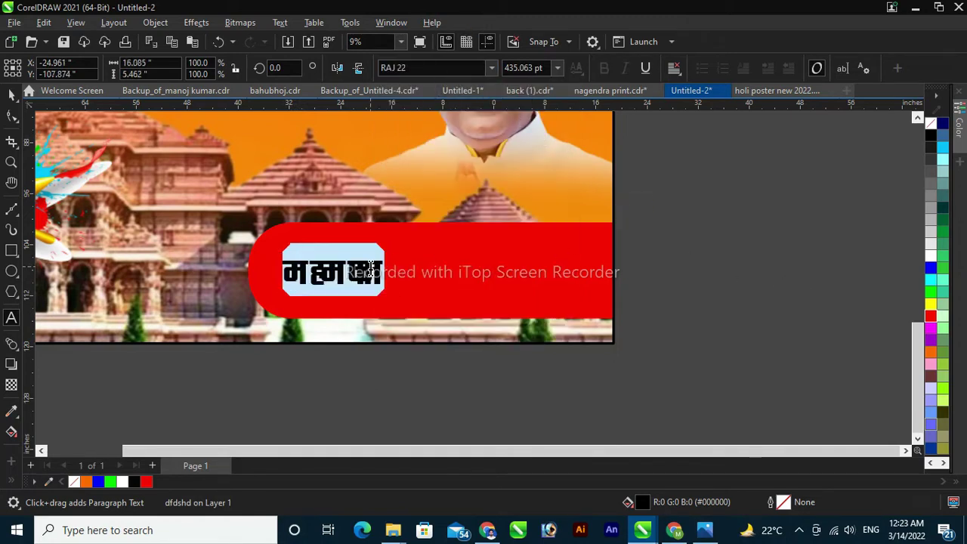
left_click(490, 68)
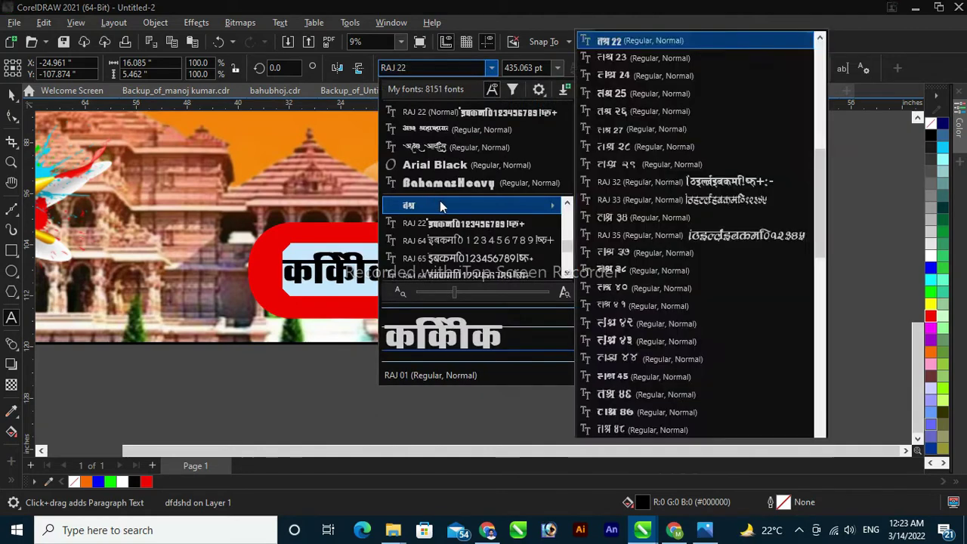
left_click(441, 207)
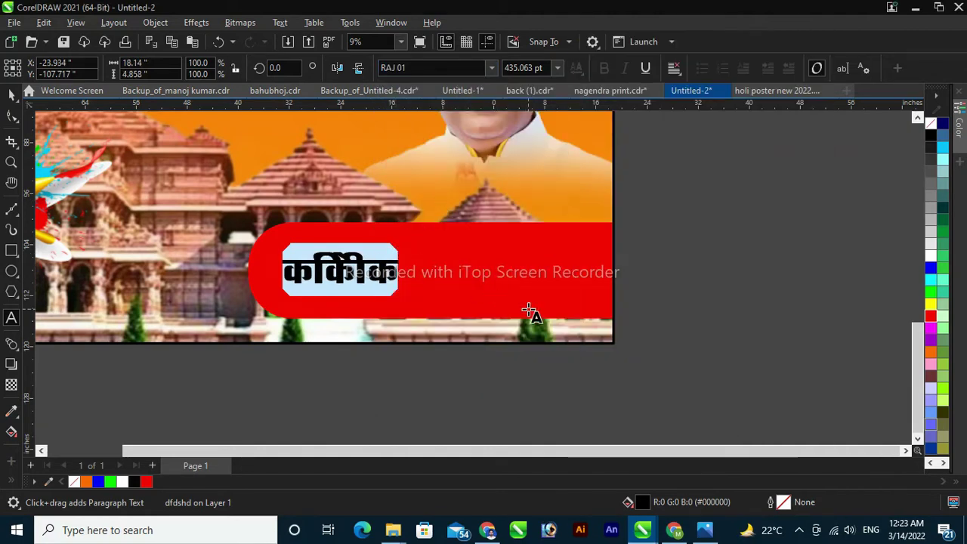
Replace the placeholder text on the red band with the person's name in Hindi
type("vt")
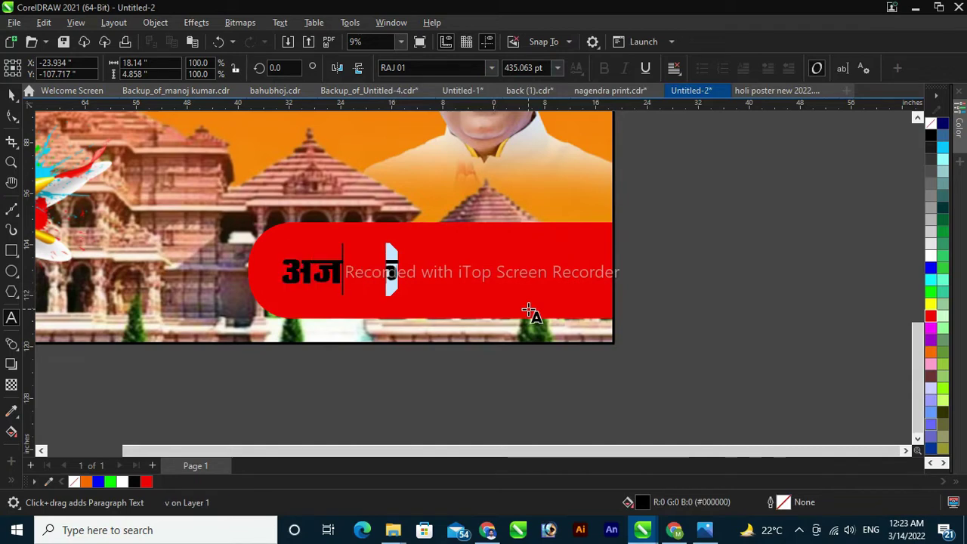
type(";")
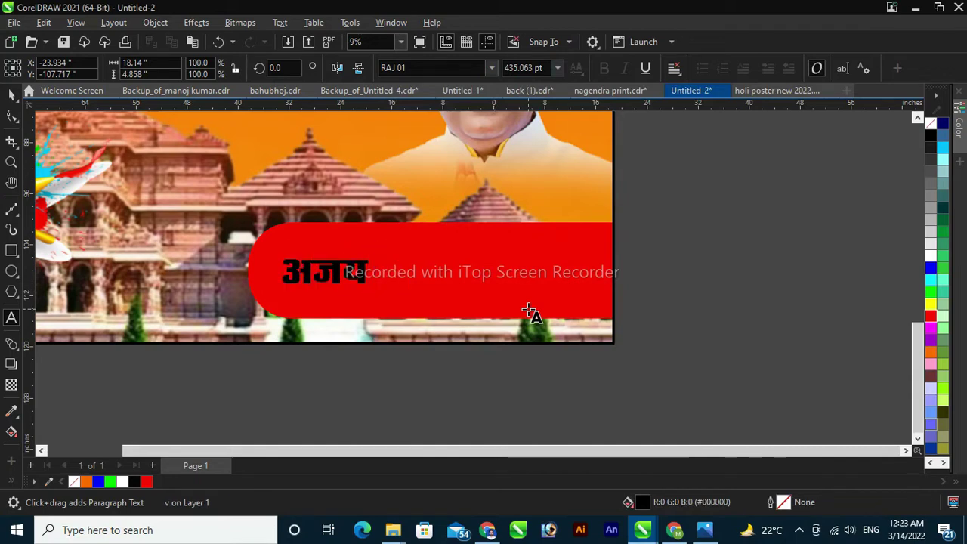
type(" fl")
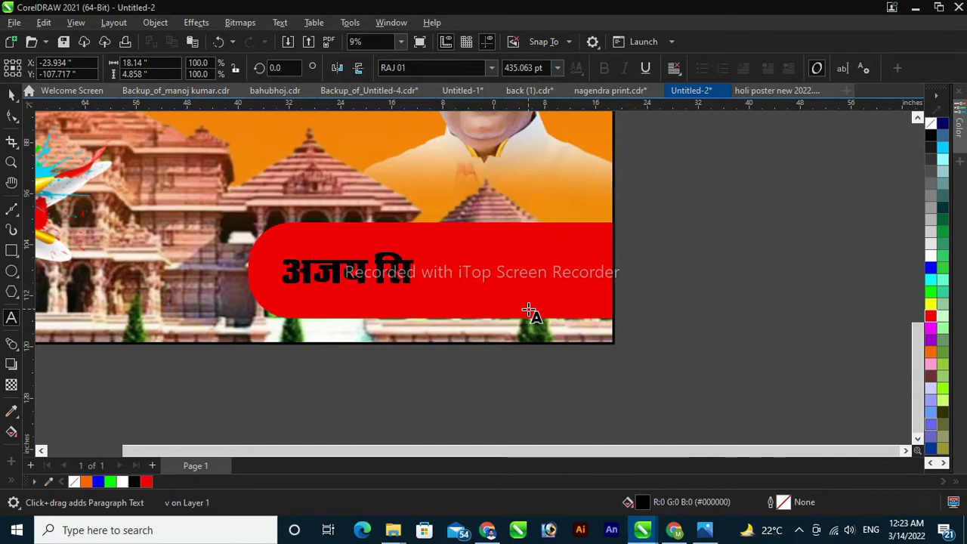
type("ag")
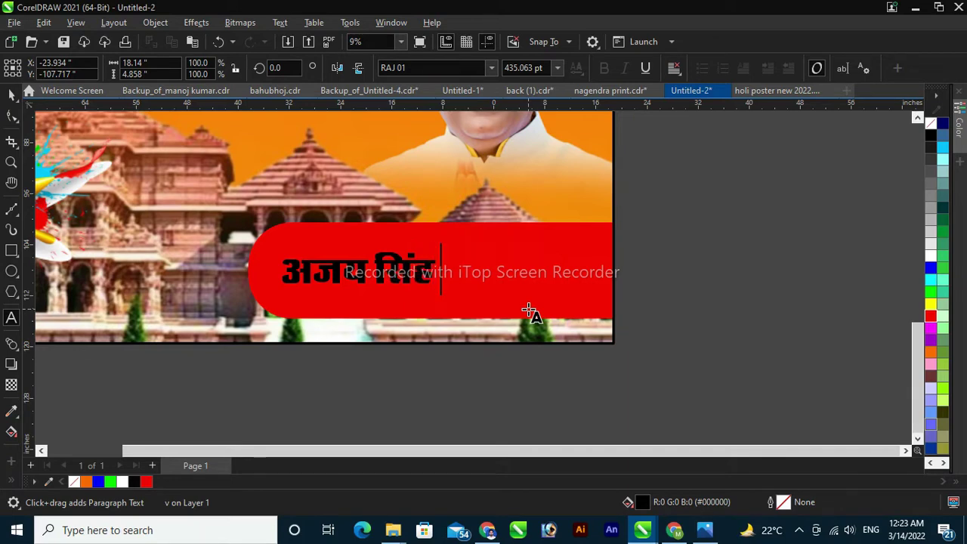
key("Escape")
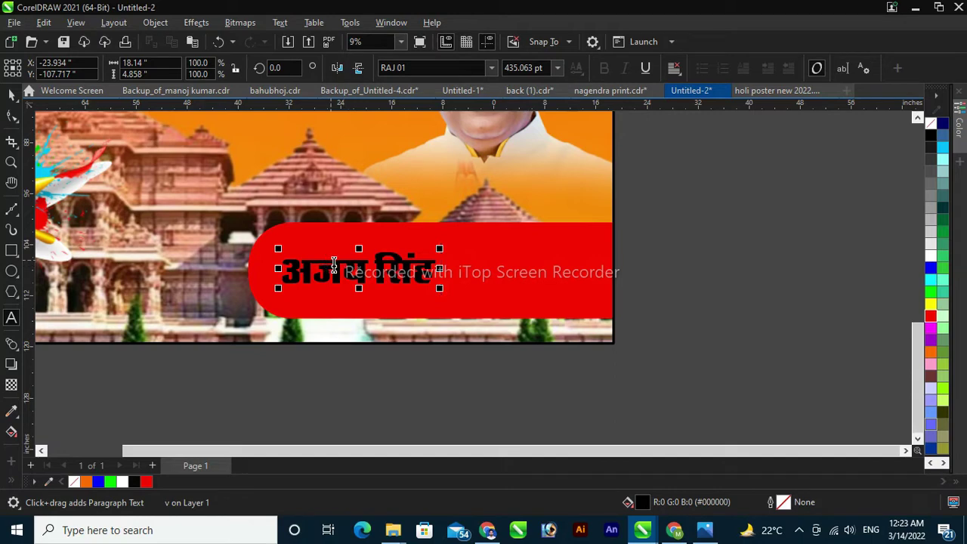
Reposition the Hindi name and enlarge it to about 52 by 10.5 inches so it fills the visible red band
left_click_drag(360, 270, 375, 252)
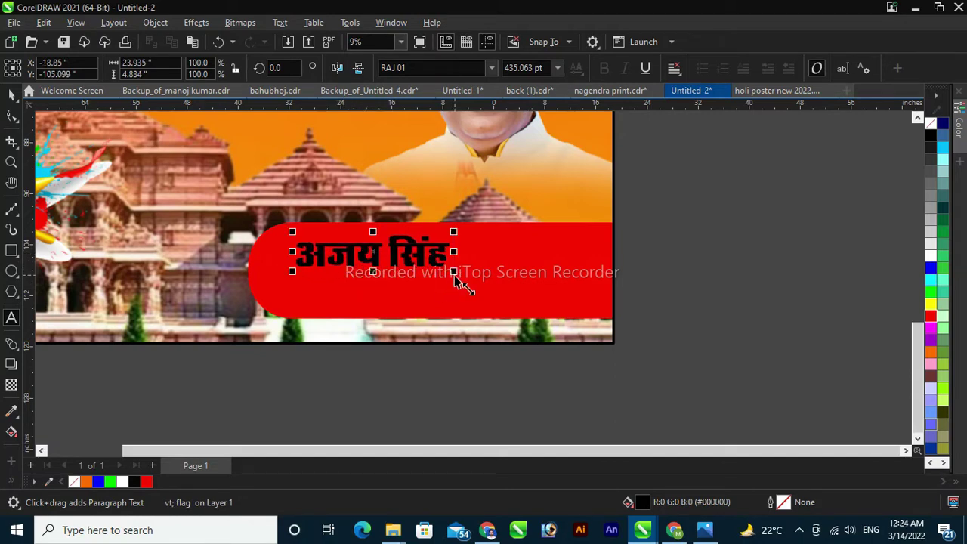
left_click_drag(454, 273, 592, 305)
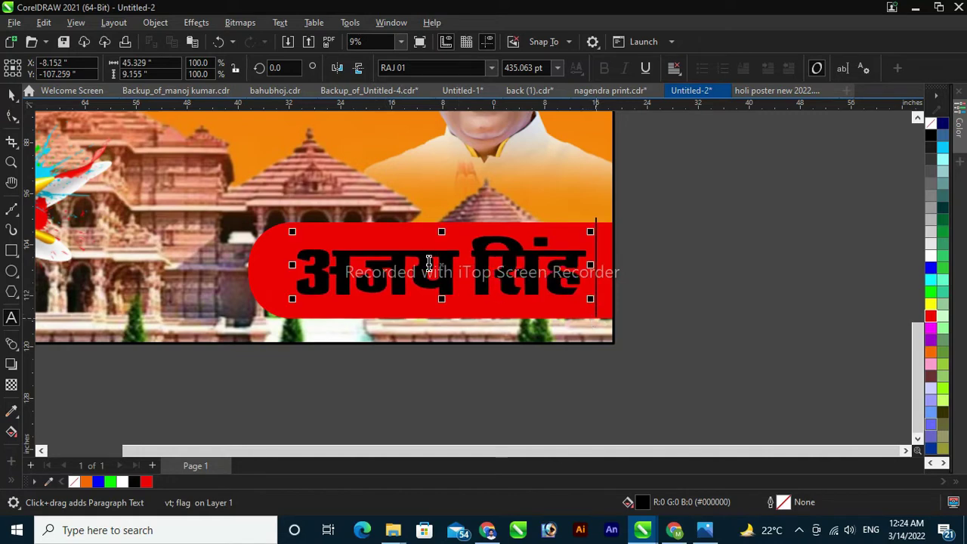
left_click_drag(442, 263, 441, 250)
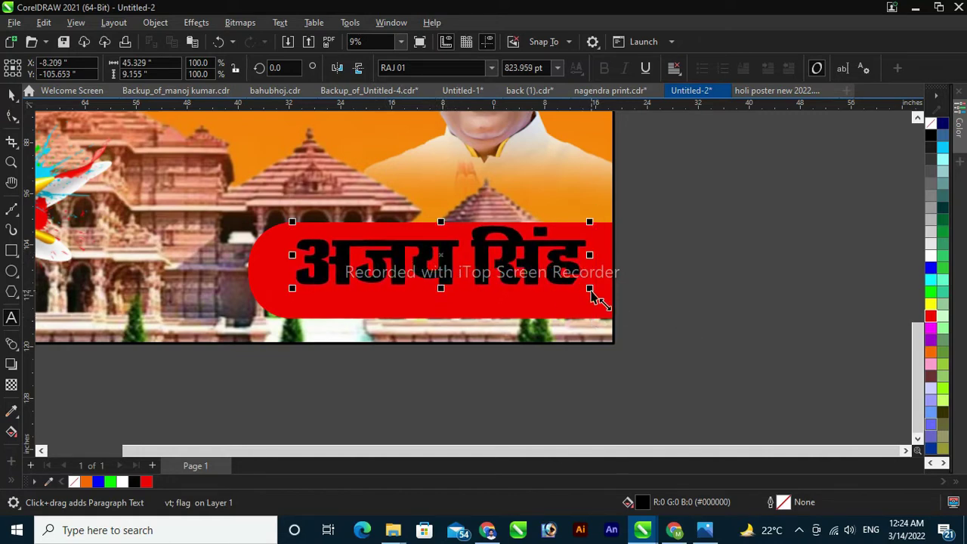
left_click_drag(596, 298, 540, 279)
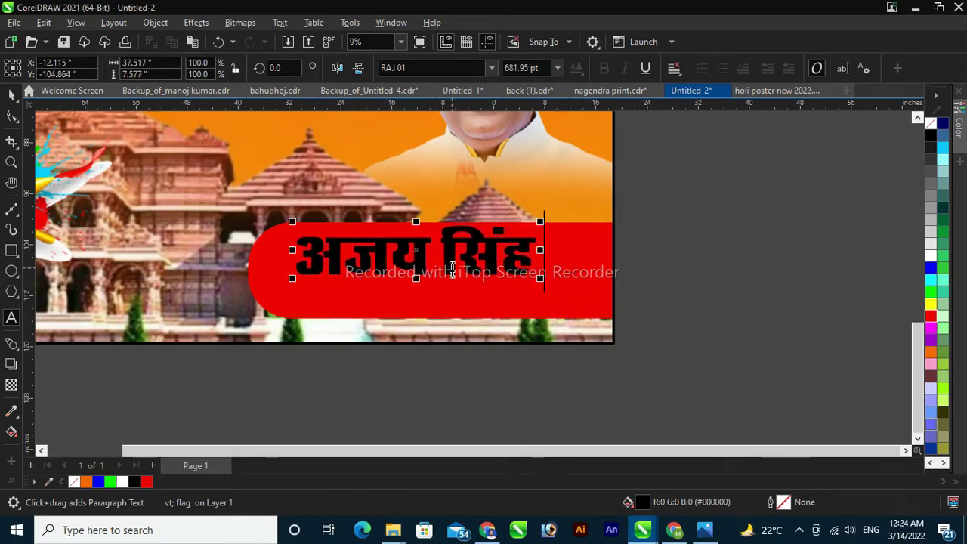
left_click_drag(410, 253, 402, 277)
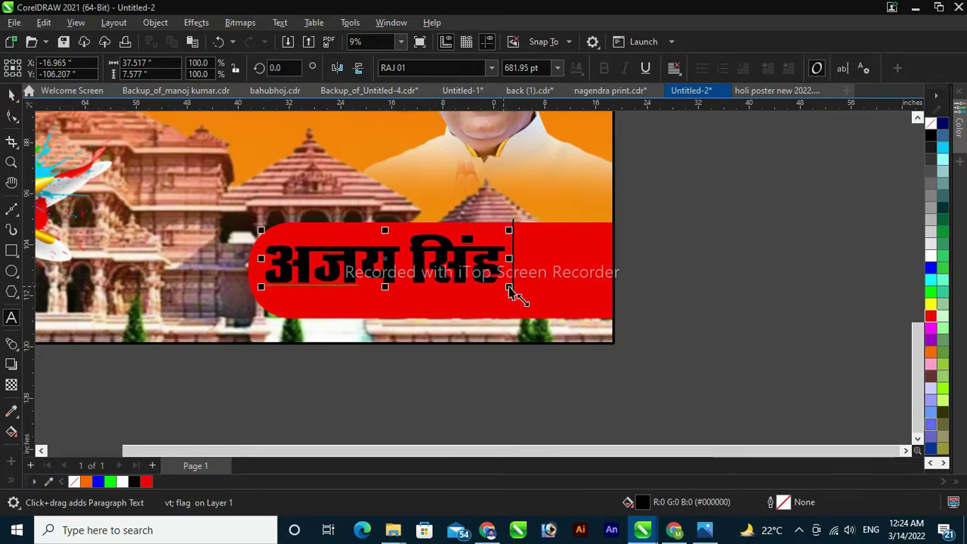
left_click_drag(509, 286, 610, 318)
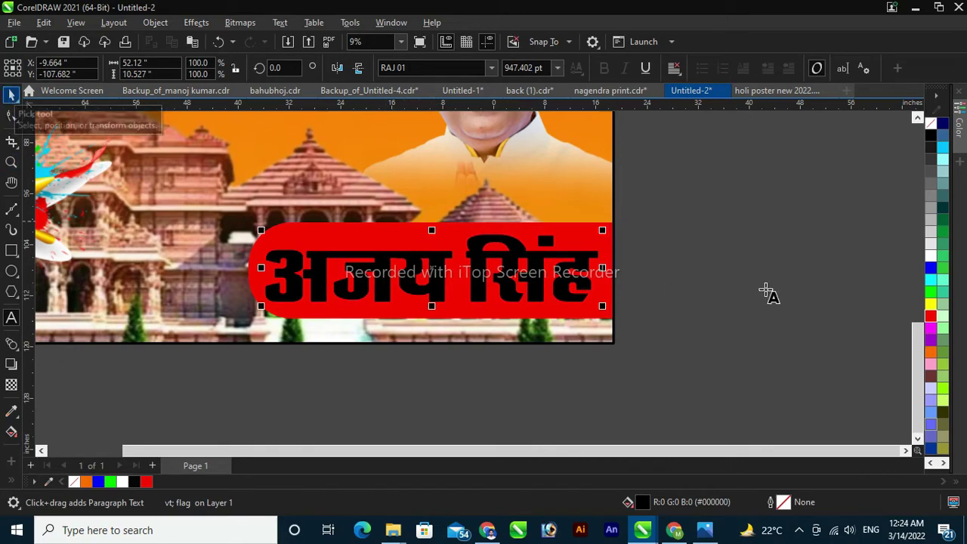
key("Escape")
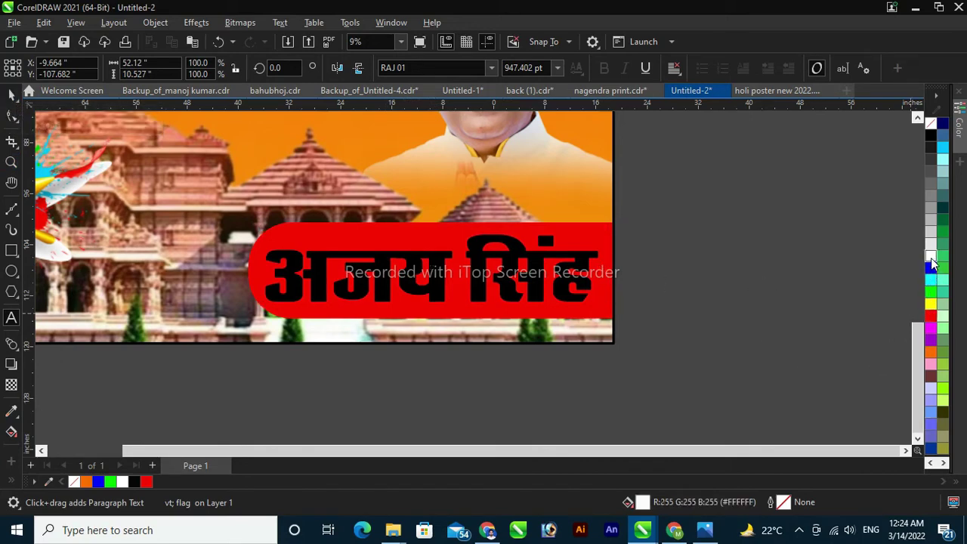
Fill the Hindi name on the red band with white
left_click(10, 95)
key("space")
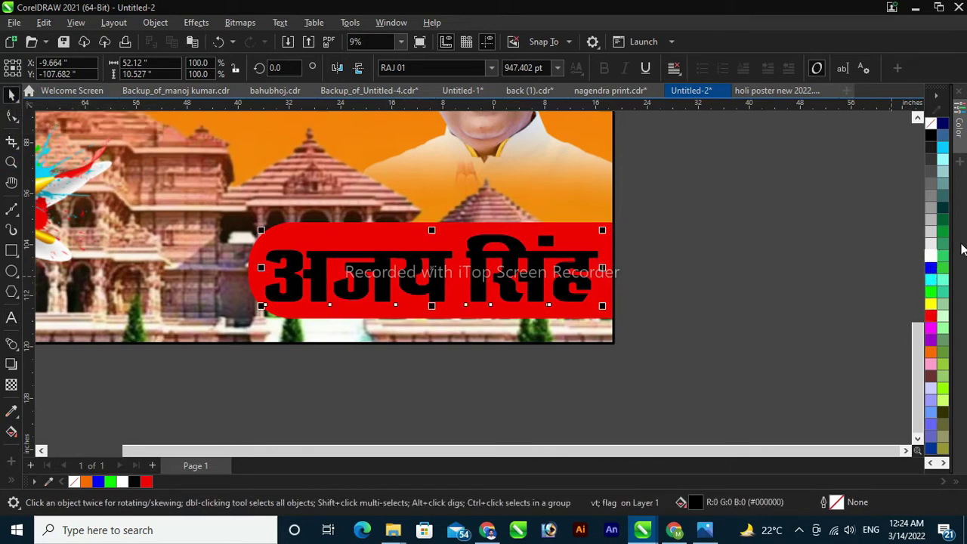
left_click(929, 262)
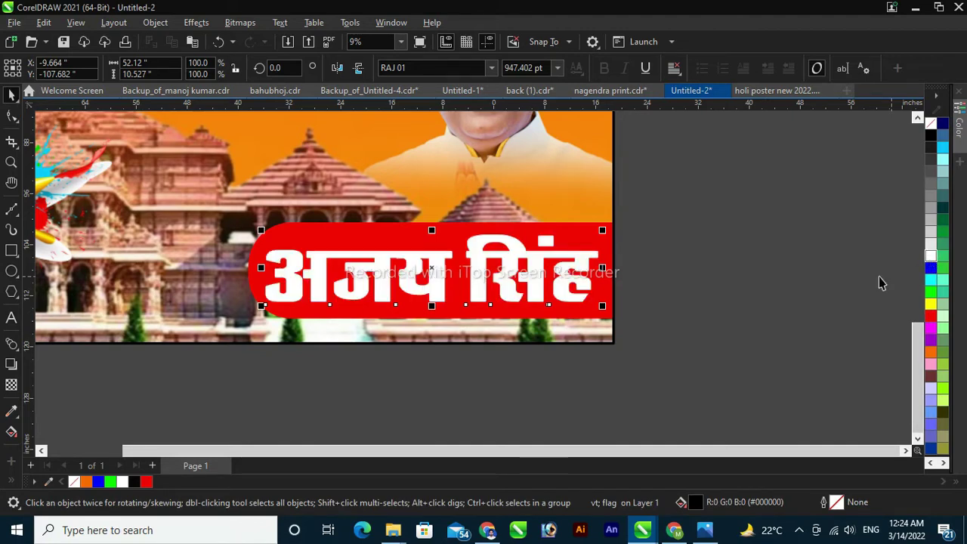
left_click(729, 324)
left_click(431, 279)
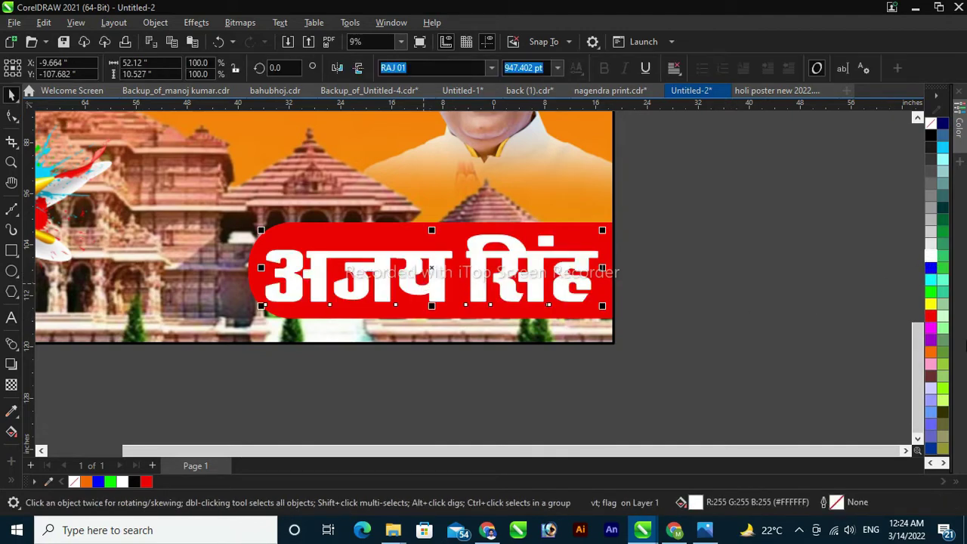
Edit the background's PowerClip contents to stretch the red shape's left end outward, making it about 95 inches wide, and finish editing
left_click(355, 323)
left_click(67, 129)
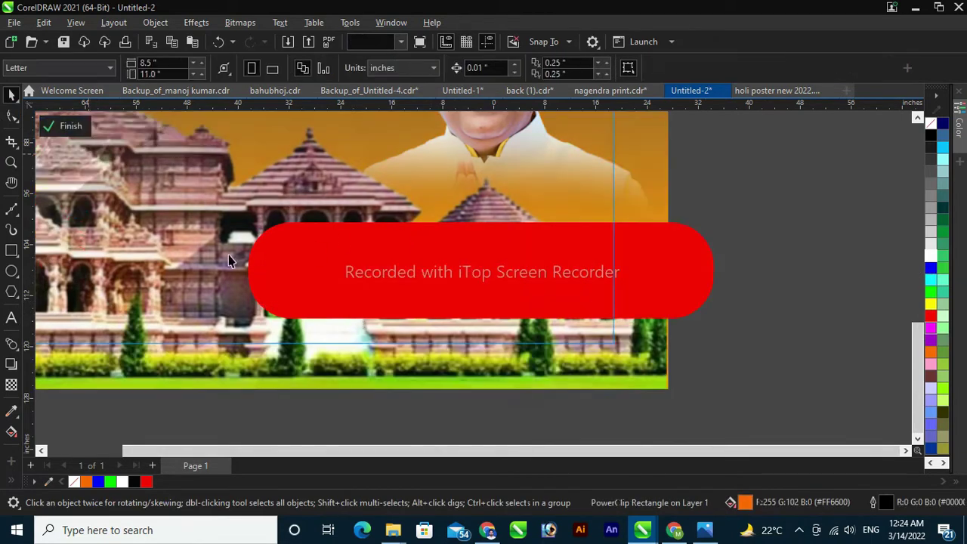
left_click(253, 264)
left_click_drag(245, 270, 99, 272)
left_click(66, 126)
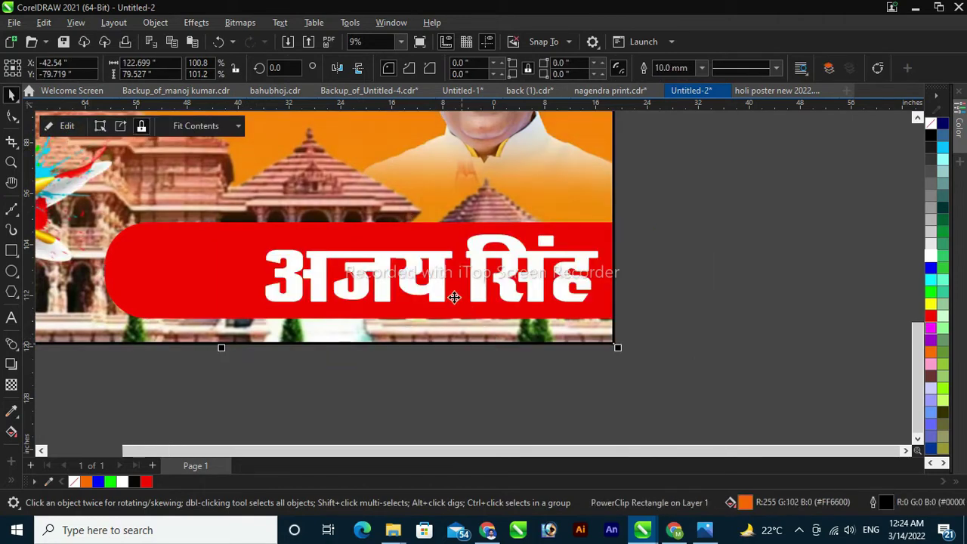
Scale the Hindi name down to about 41 by 8.3 inches and place it near the middle of the red band's upper part
left_click(477, 286)
left_click_drag(479, 285, 337, 285)
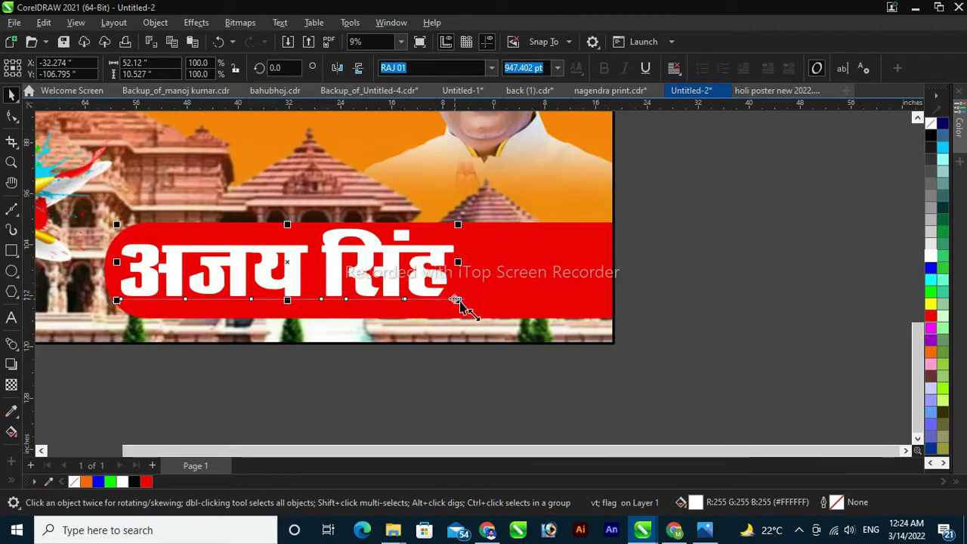
left_click_drag(457, 300, 426, 287)
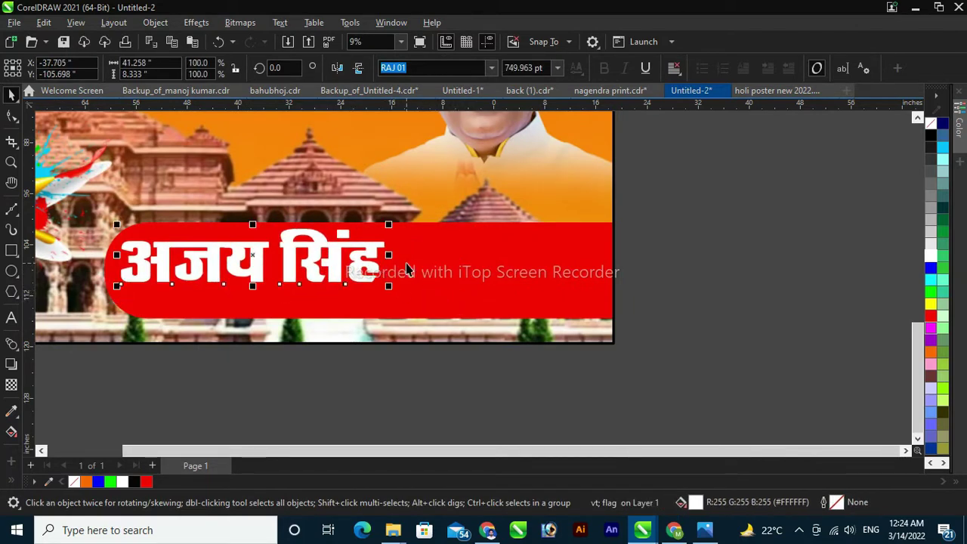
left_click_drag(251, 252, 353, 254)
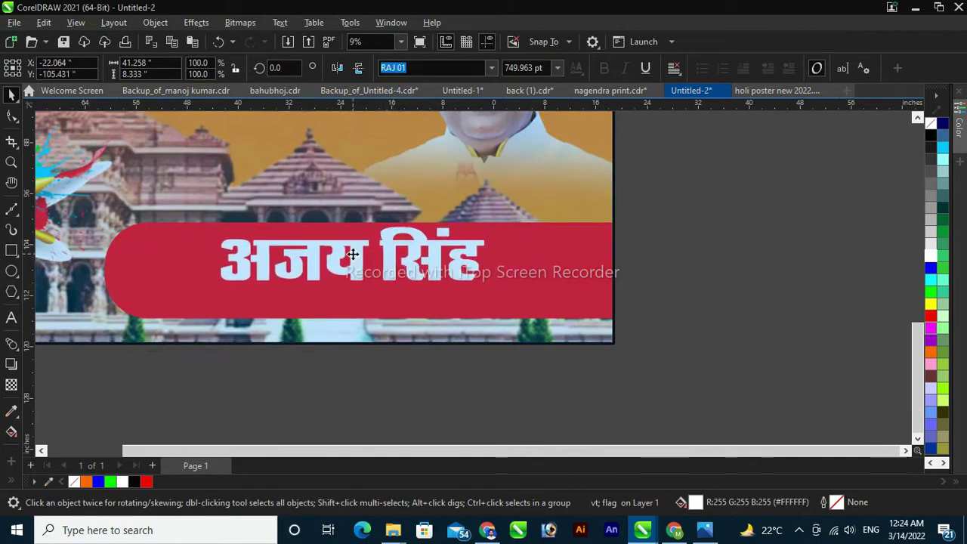
left_click(694, 360)
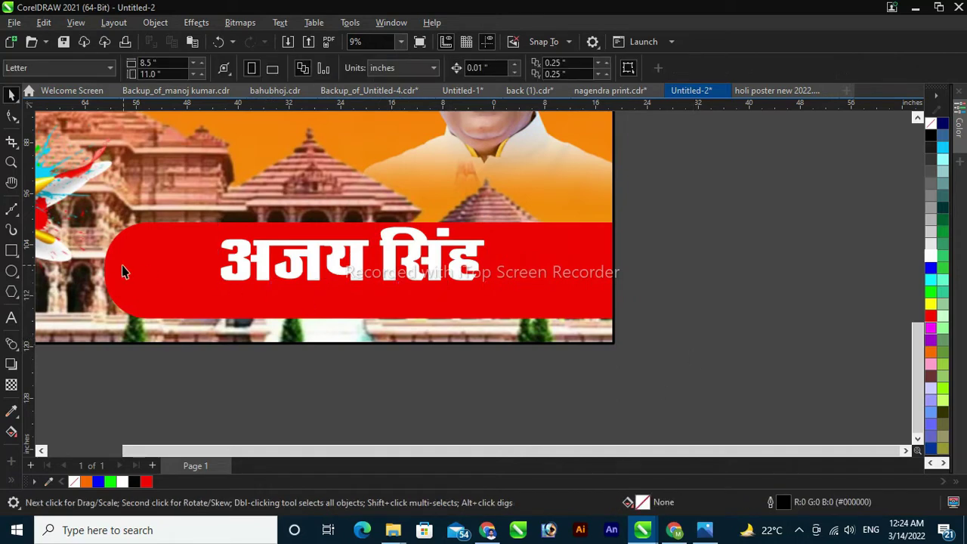
Shorten the PowerClipped red shape from its left end to about 82 inches wide, and shift the Hindi name right to recentre it on the band
left_click(159, 277)
left_click(53, 126)
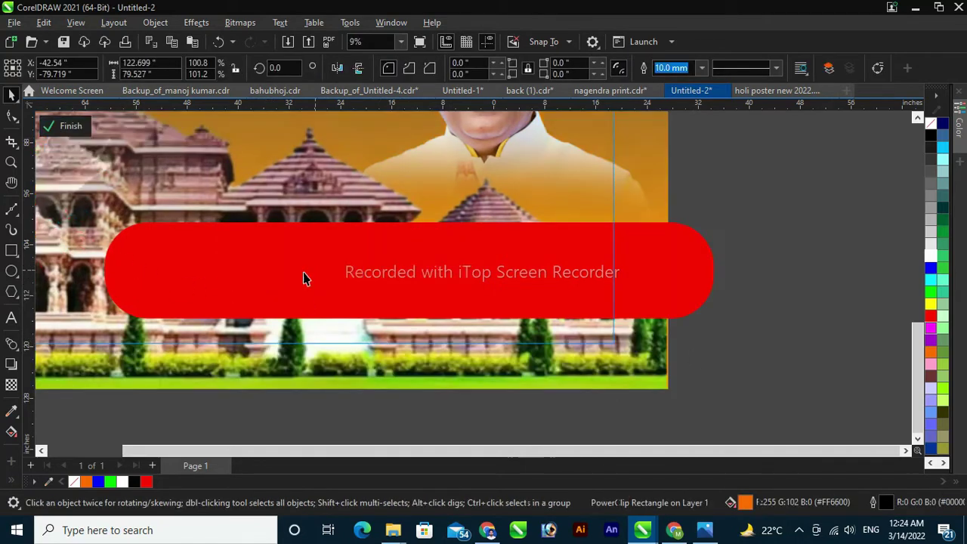
left_click(161, 277)
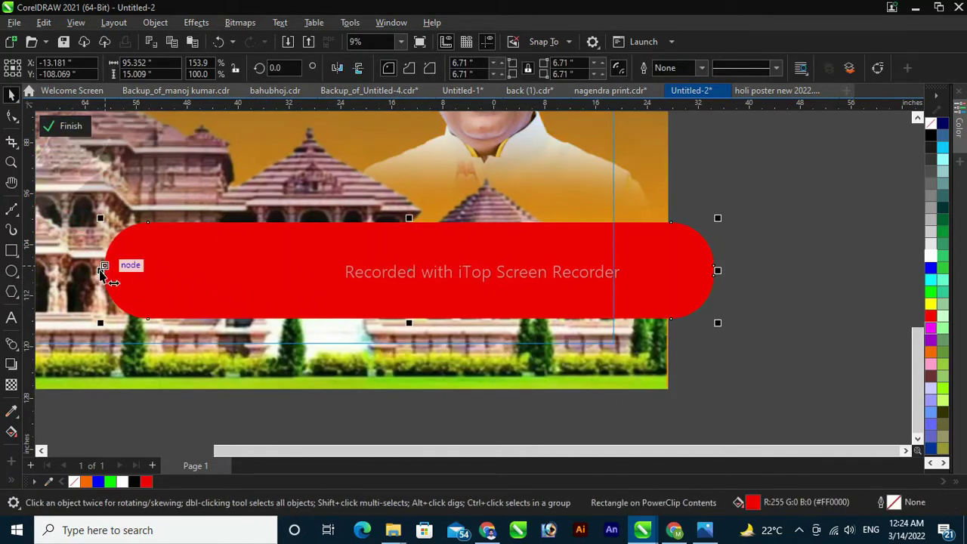
left_click_drag(101, 272, 189, 279)
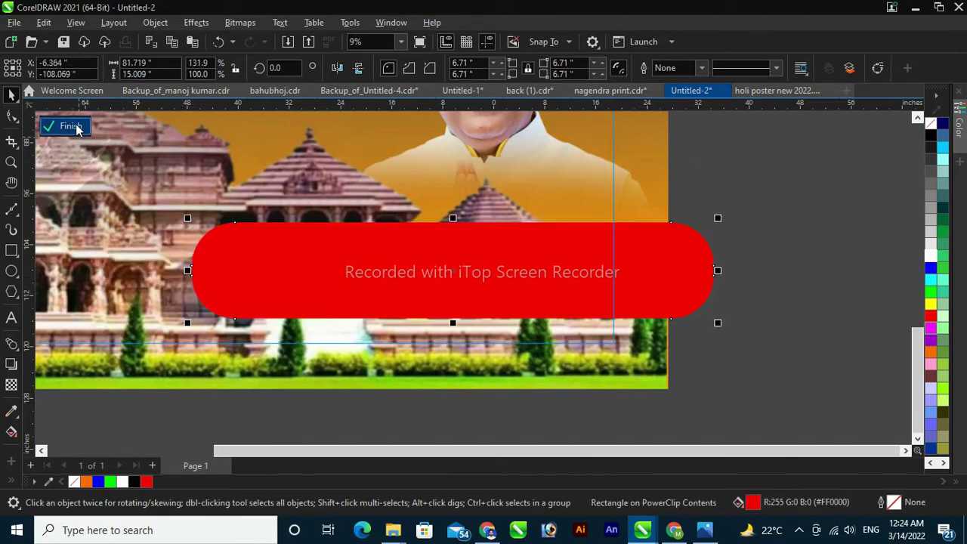
left_click(71, 126)
left_click_drag(414, 262, 462, 257)
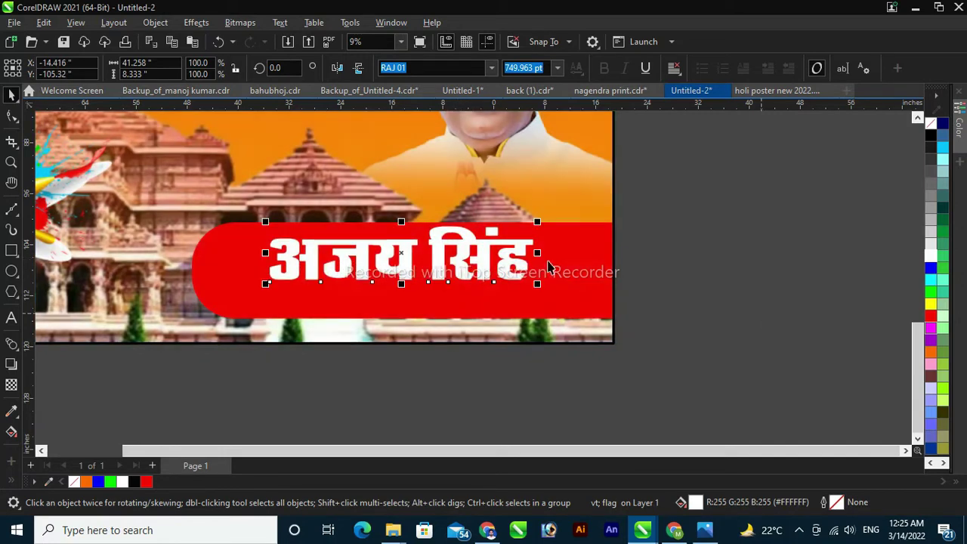
Add the placeholder text "fgfh", enlarge it to about 546 pt, and place it under the Hindi name on the red band
left_click(11, 318)
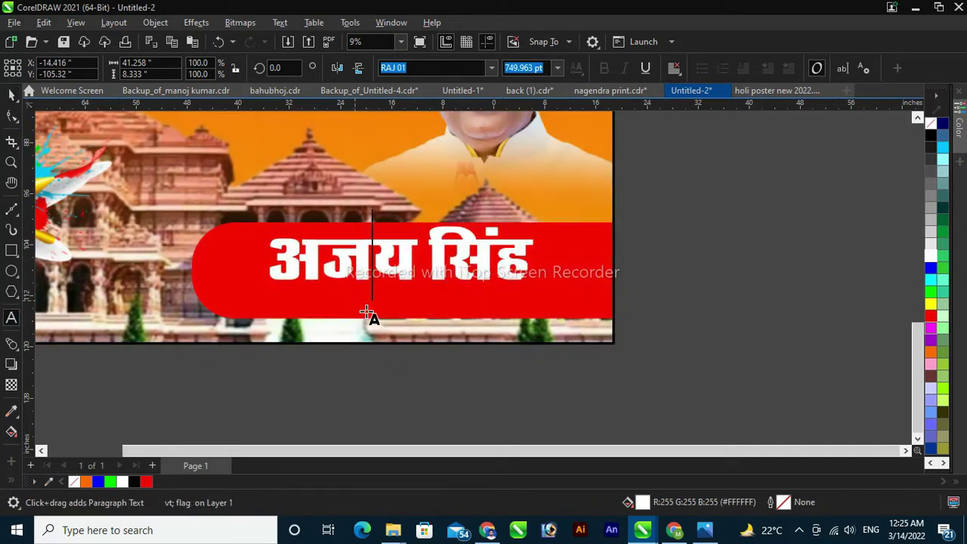
left_click(327, 370)
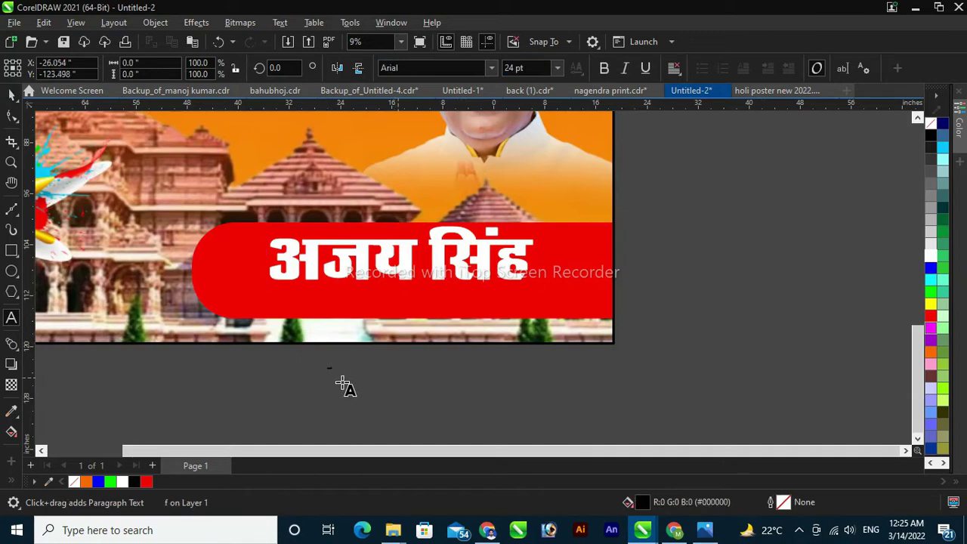
type("fgfh")
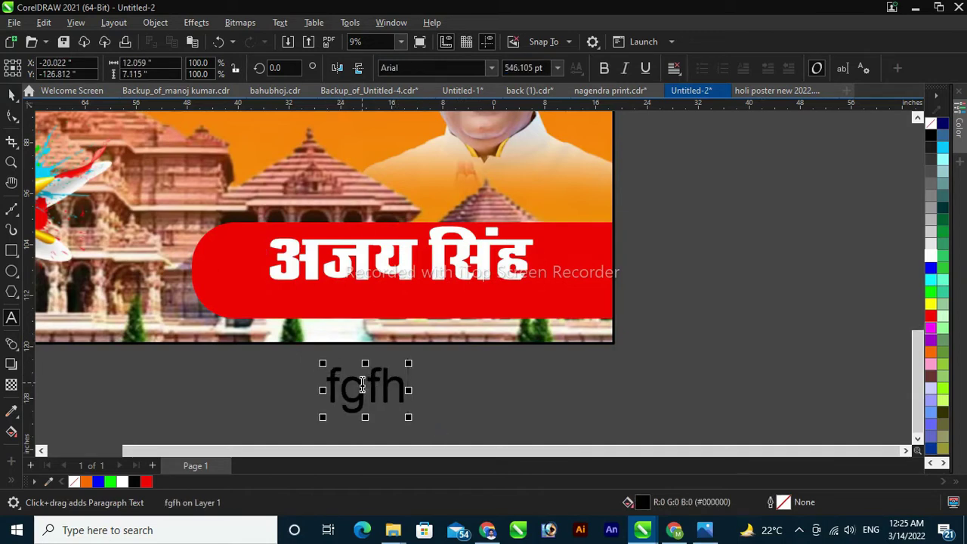
left_click_drag(365, 392, 352, 311)
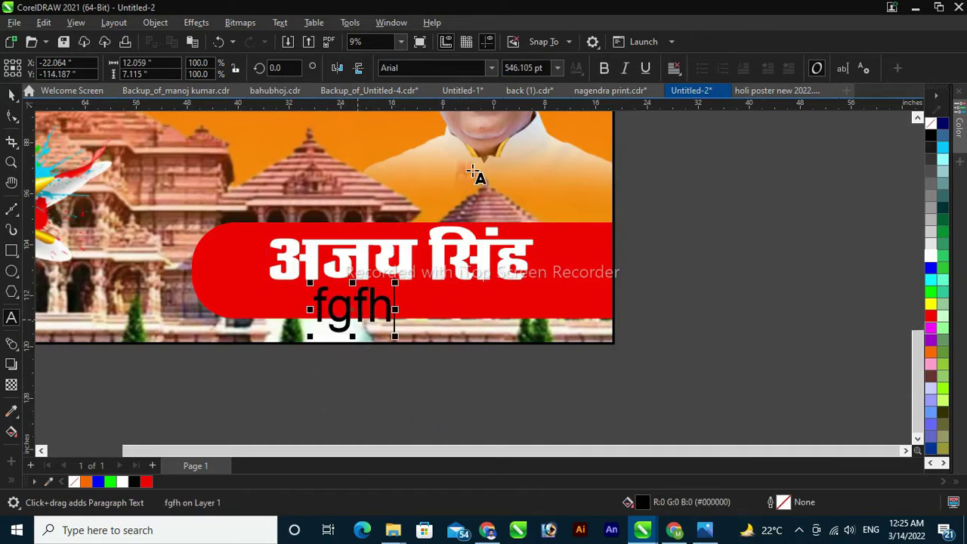
Set the font of the placeholder text "fgfh" under the Hindi name to RAJ PRAKASH
key("ctrl+a")
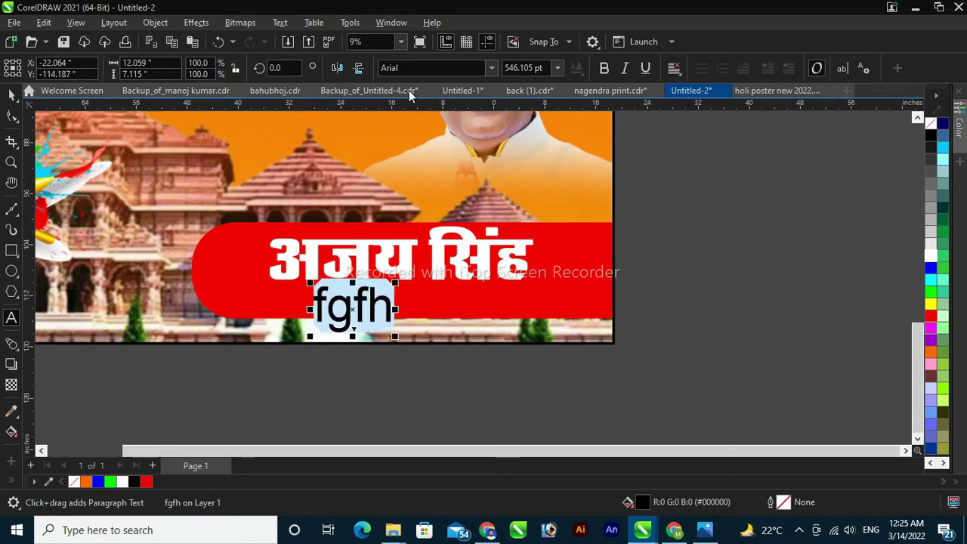
left_click(487, 68)
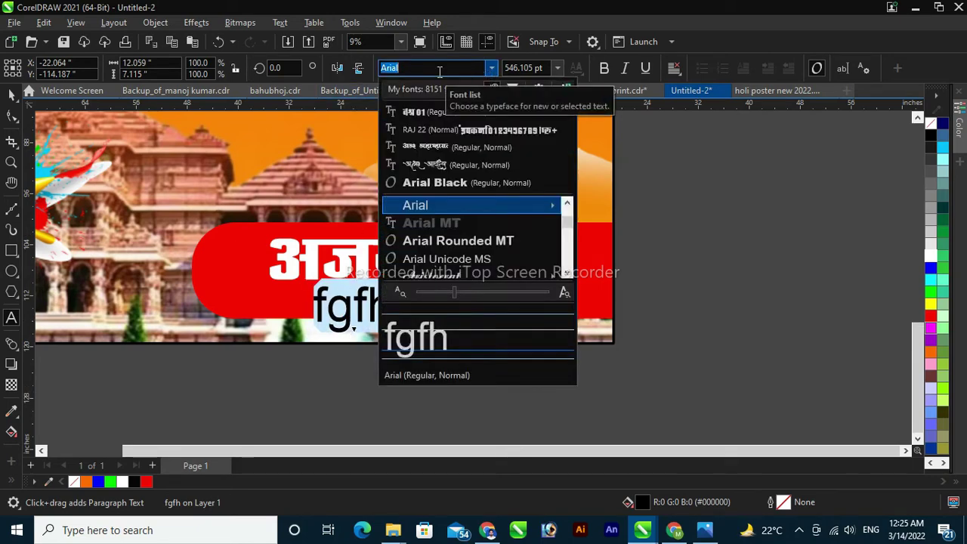
type("r")
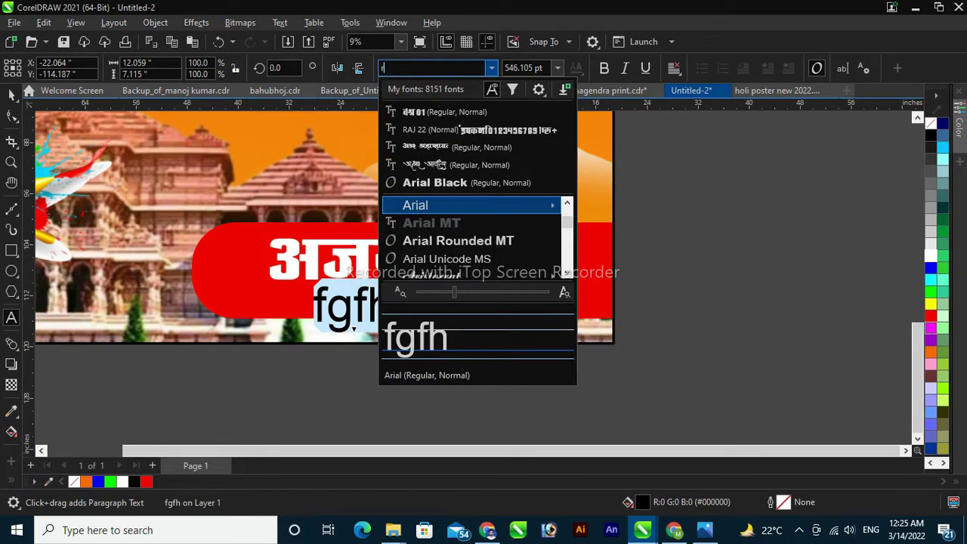
type("aj")
key("Return")
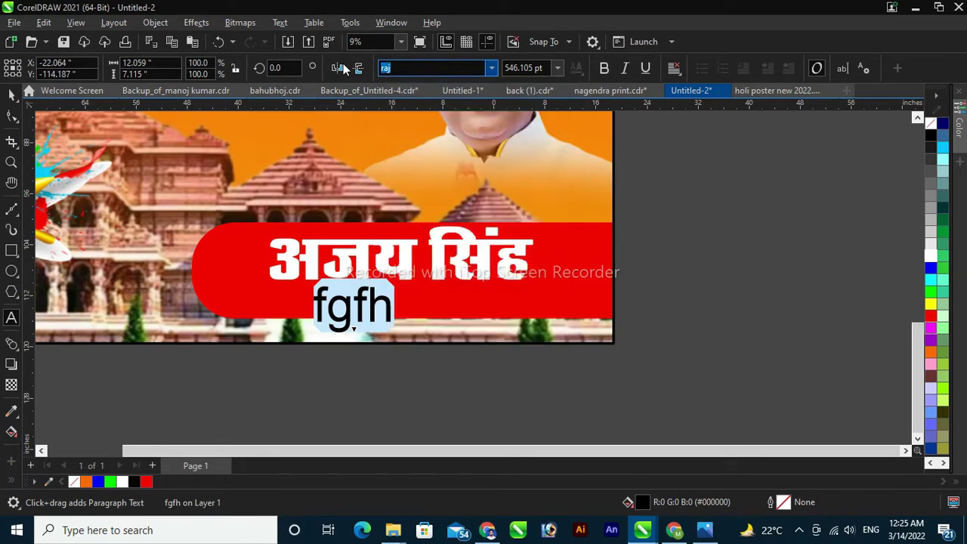
left_click(472, 68)
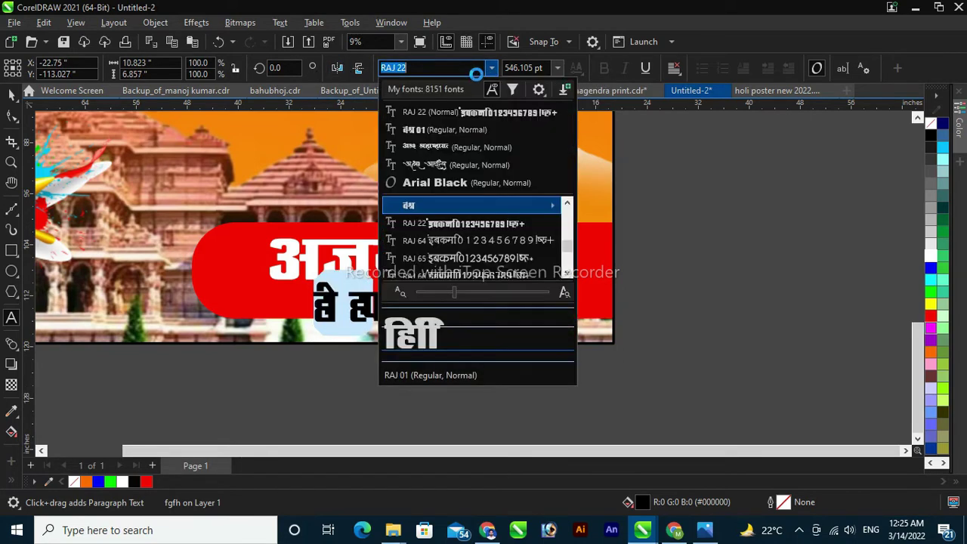
scroll(483, 227, "down", 3)
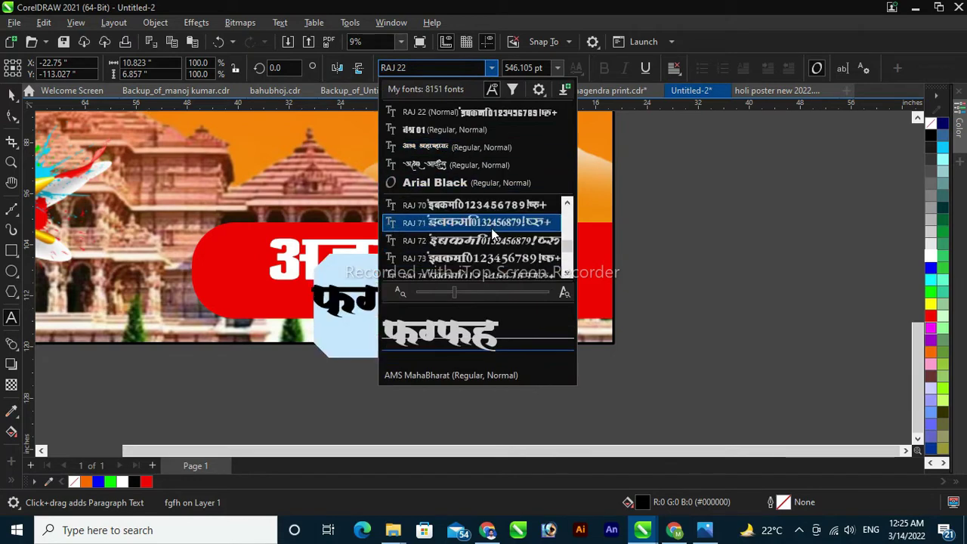
scroll(498, 232, "down", 3)
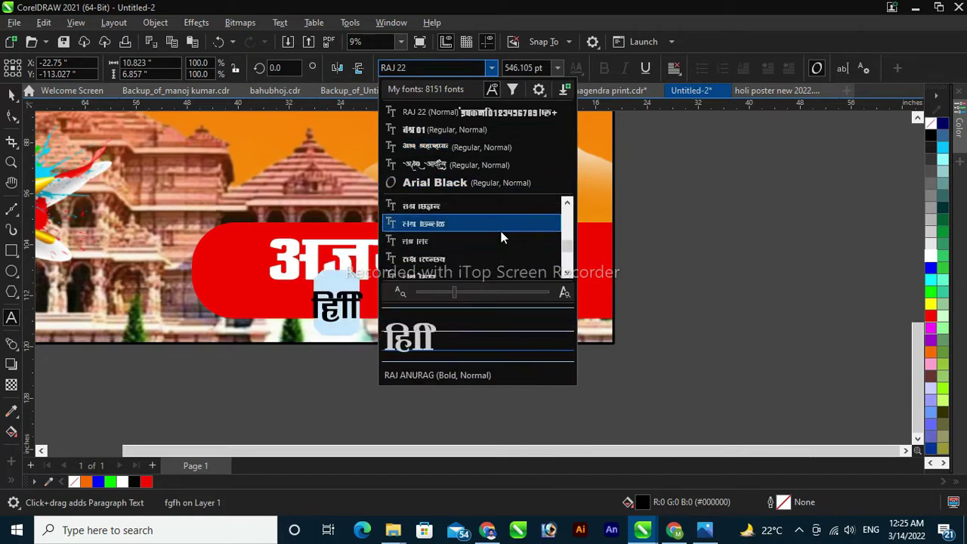
scroll(500, 231, "down", 1)
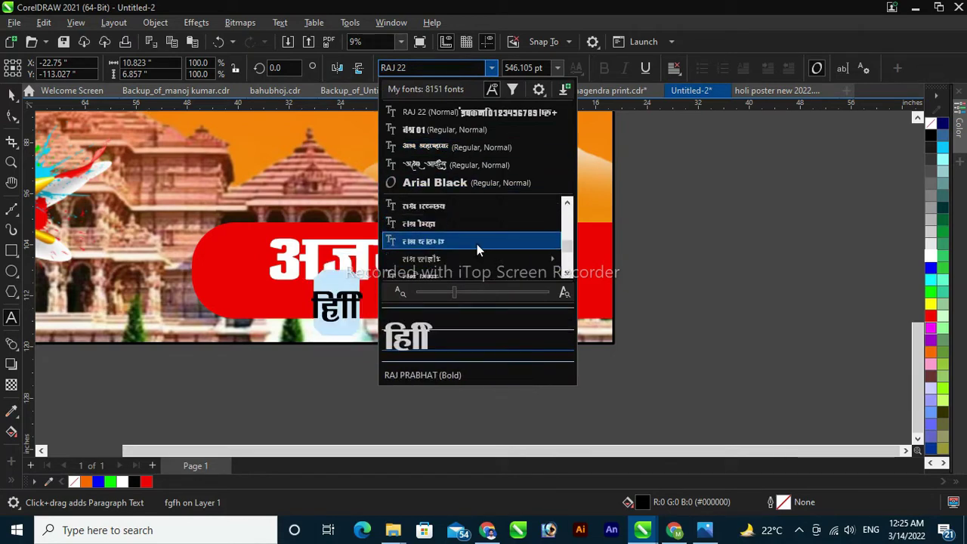
left_click(501, 259)
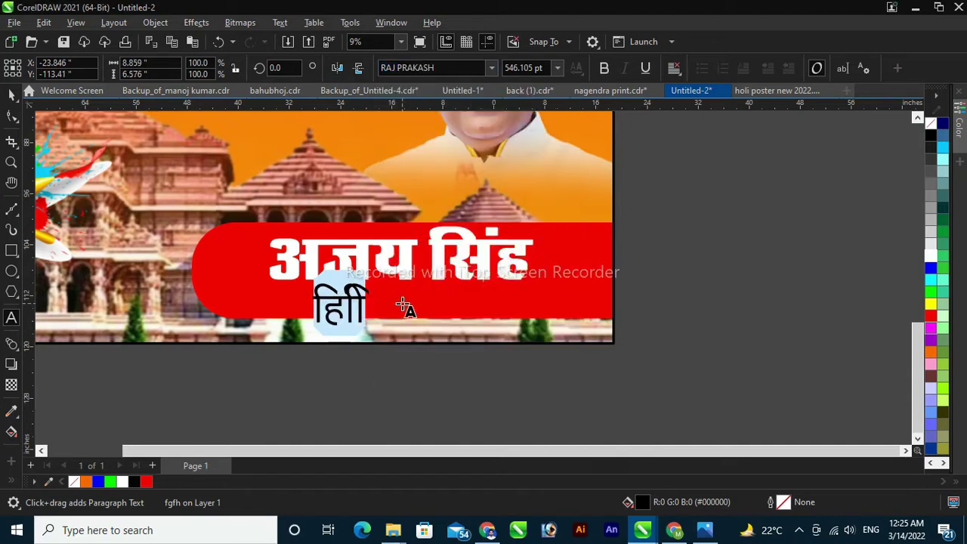
Replace the placeholder text with the Hindi subtitle "विधायक हर्रैया 307 विधान सभा"
type("f")
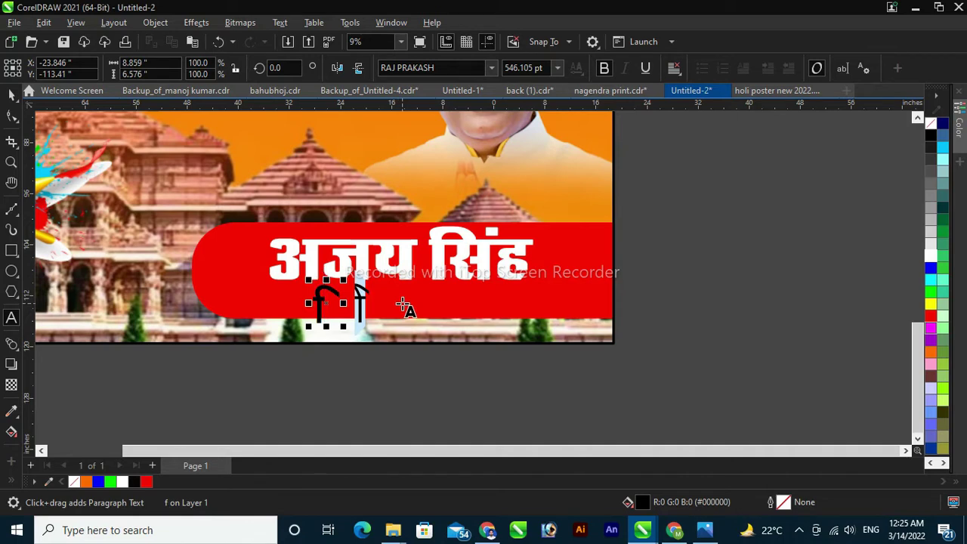
type("o")
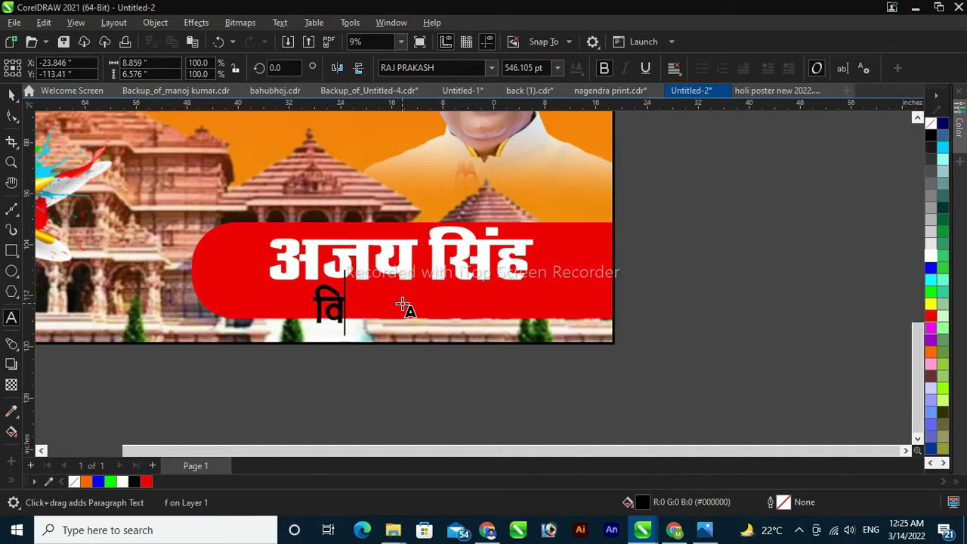
type("/")
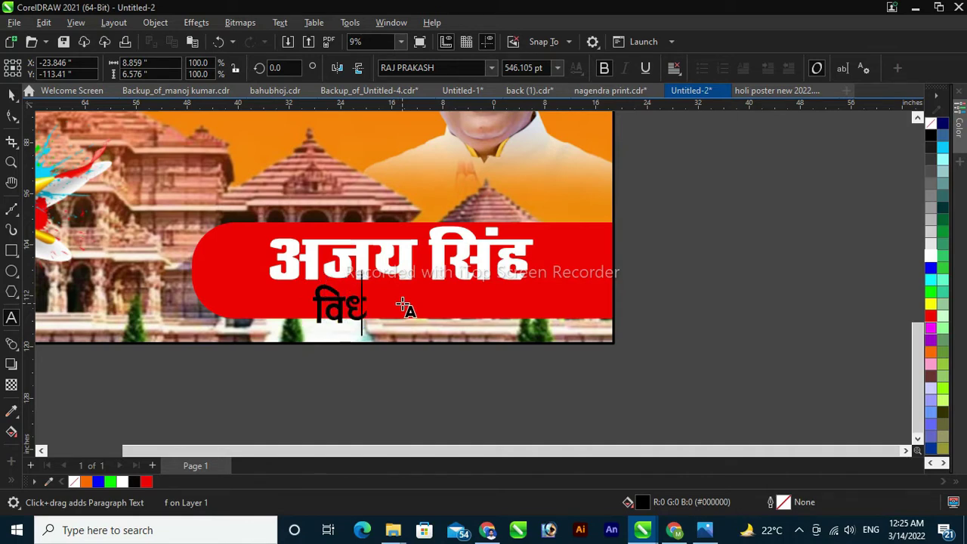
type("k;")
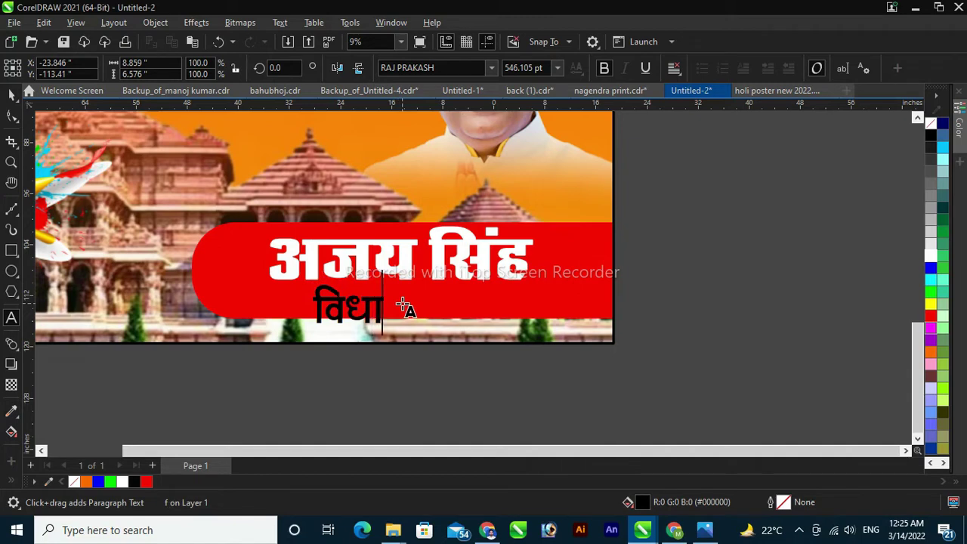
type("d ")
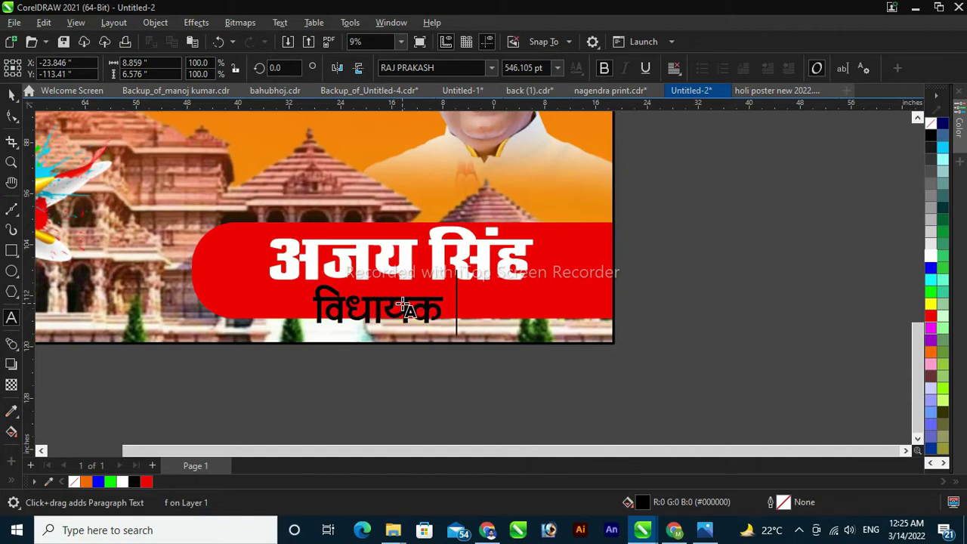
type("g")
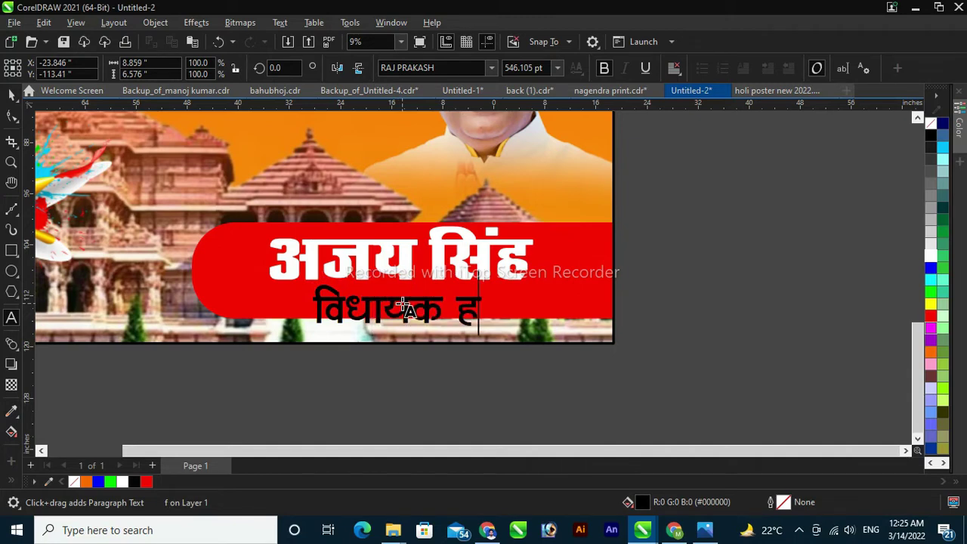
type("jSZ")
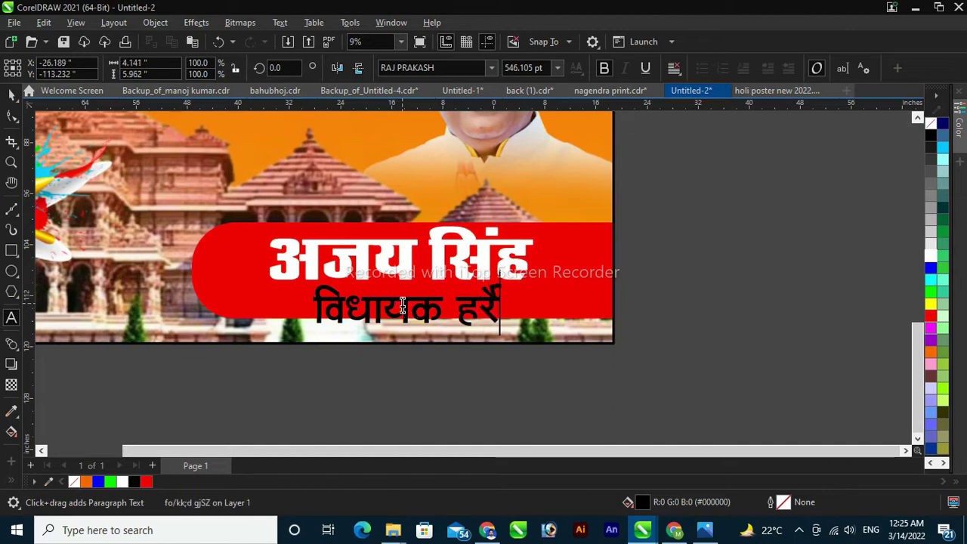
key("Escape")
type(";k")
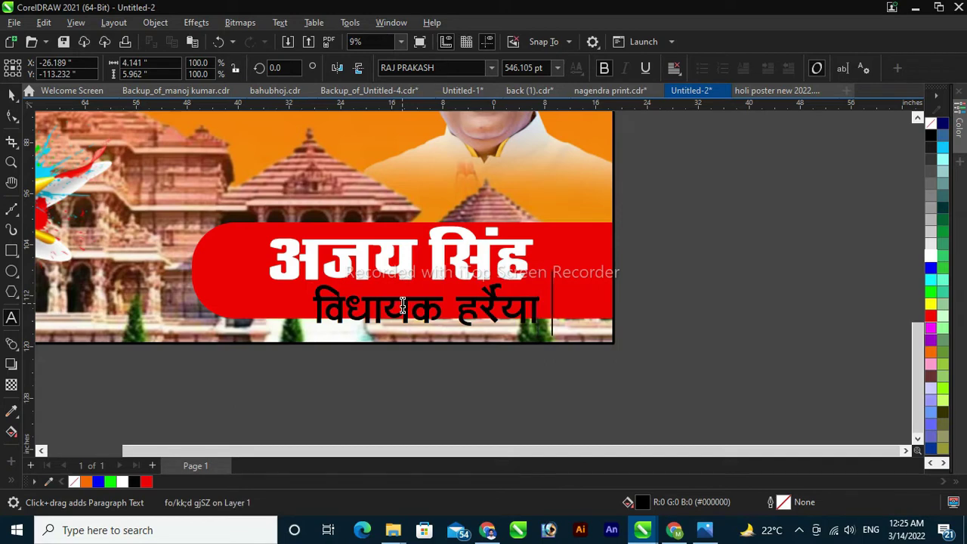
type(" 307 ")
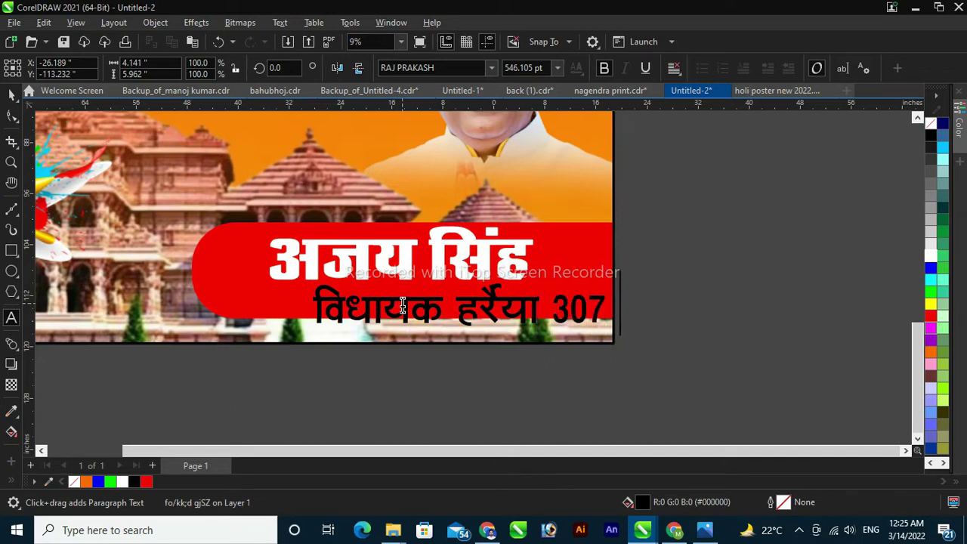
type("fo")
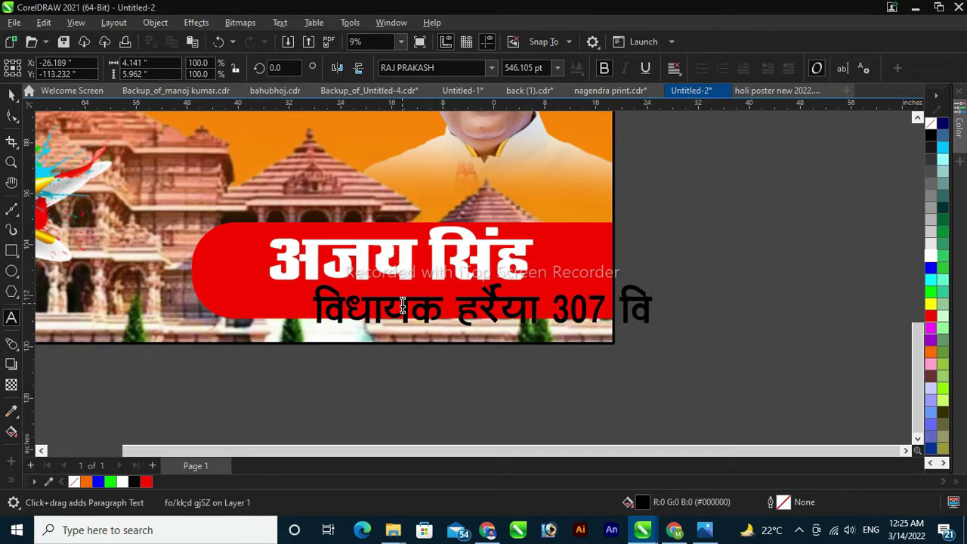
type("/kku")
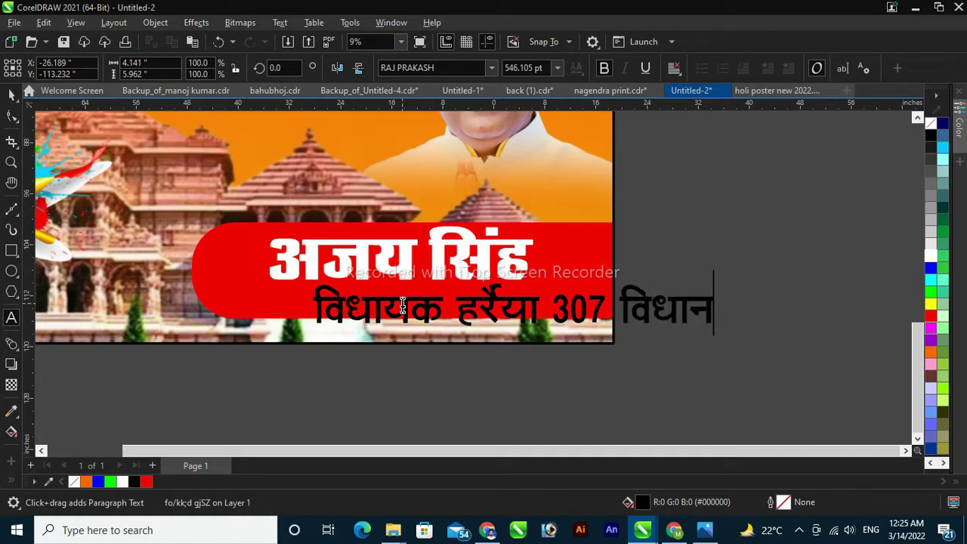
type(" lHk")
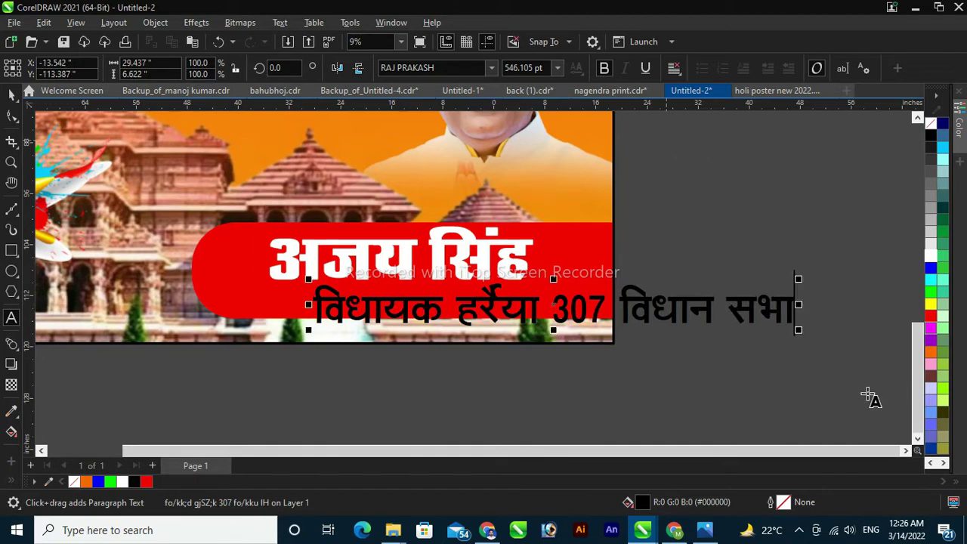
Scale the Hindi subtitle to about 43.2 by 3.8 inches, centre it beneath the name on the red band, and fill it yellow
left_click_drag(798, 333, 572, 323)
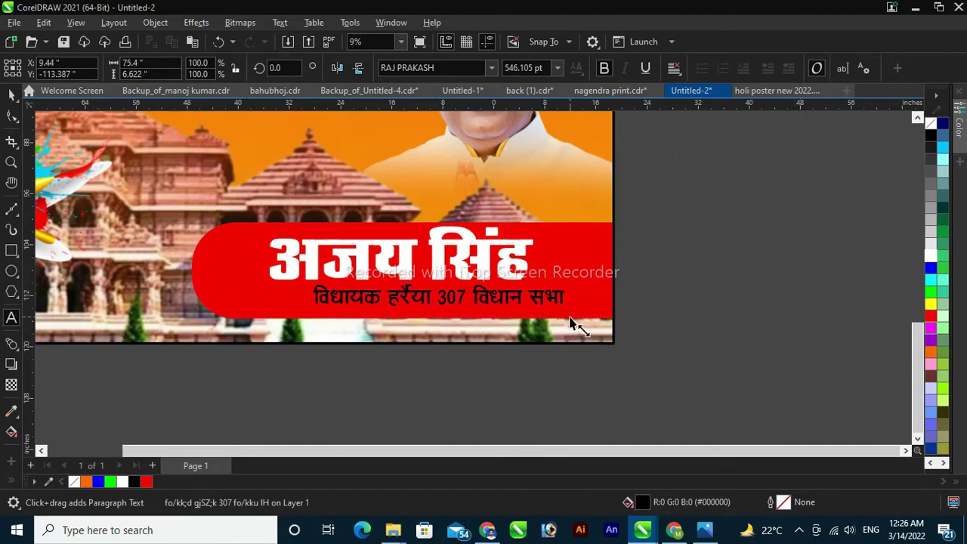
left_click_drag(432, 294, 406, 297)
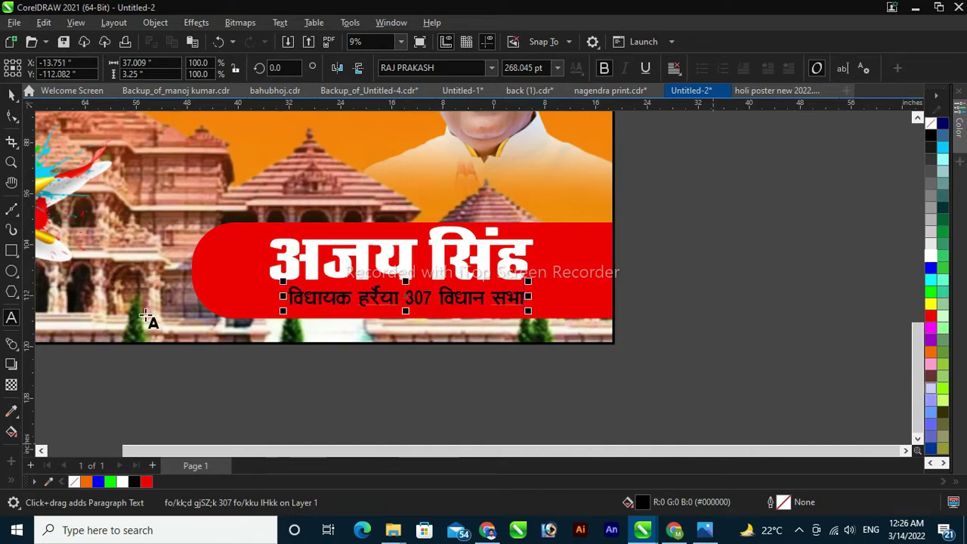
left_click(12, 162)
left_click_drag(233, 245, 568, 356)
key("space")
left_click(337, 226)
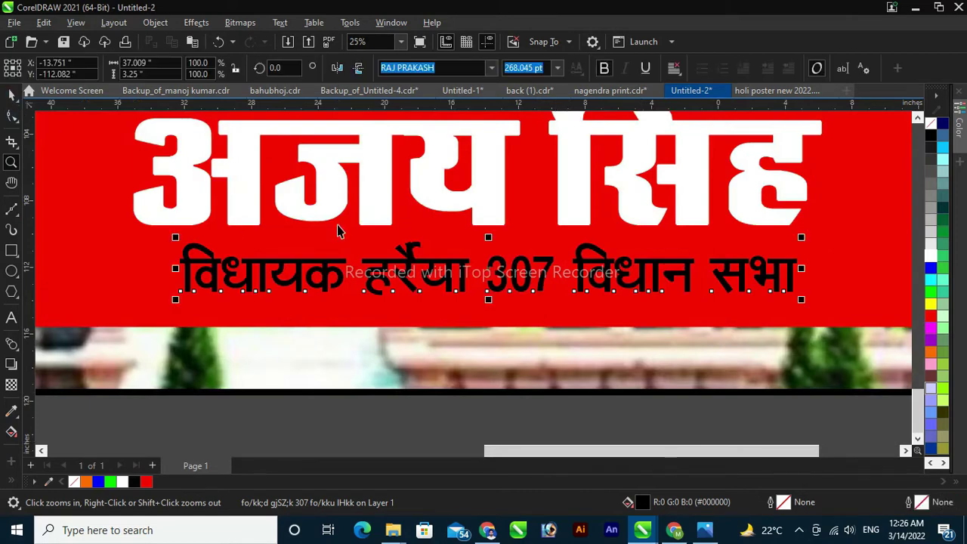
left_click_drag(496, 273, 474, 261)
left_click_drag(790, 292, 891, 300)
left_click_drag(537, 268, 502, 271)
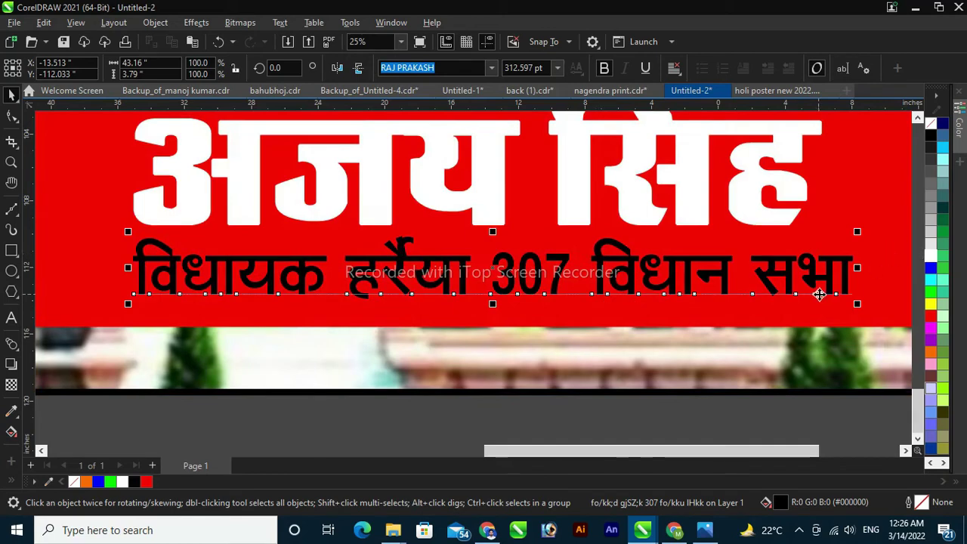
left_click(931, 305)
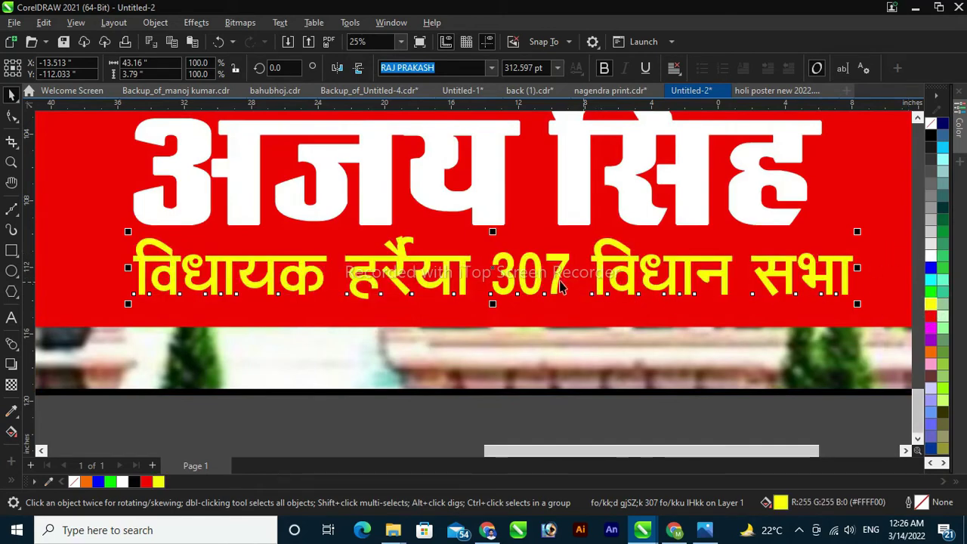
left_click(11, 318)
triple_click(243, 279)
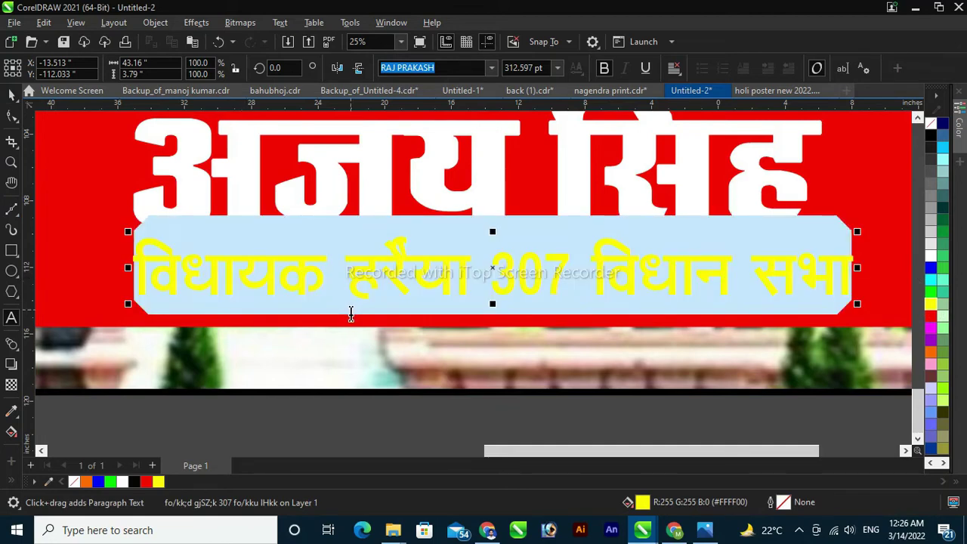
key("ctrl+b")
key("ctrl+b")
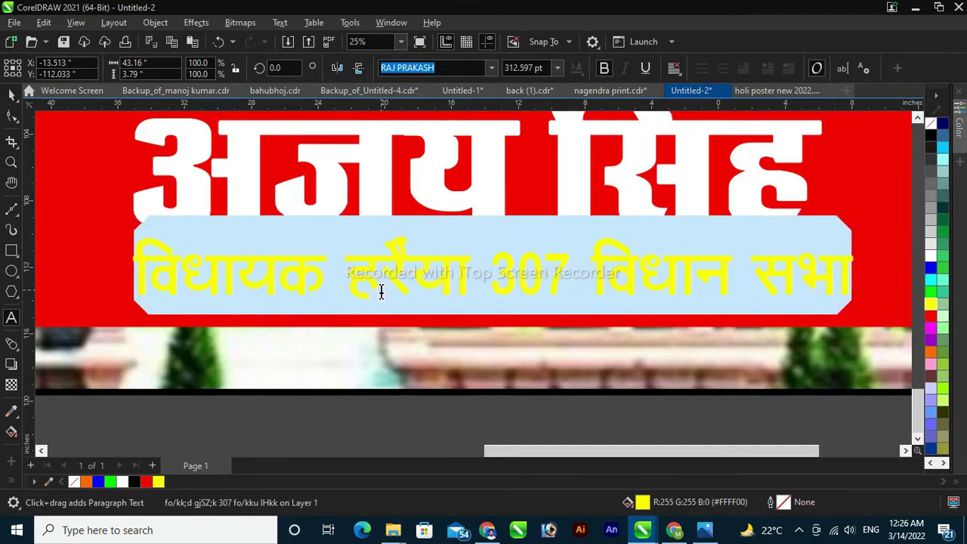
left_click(11, 95)
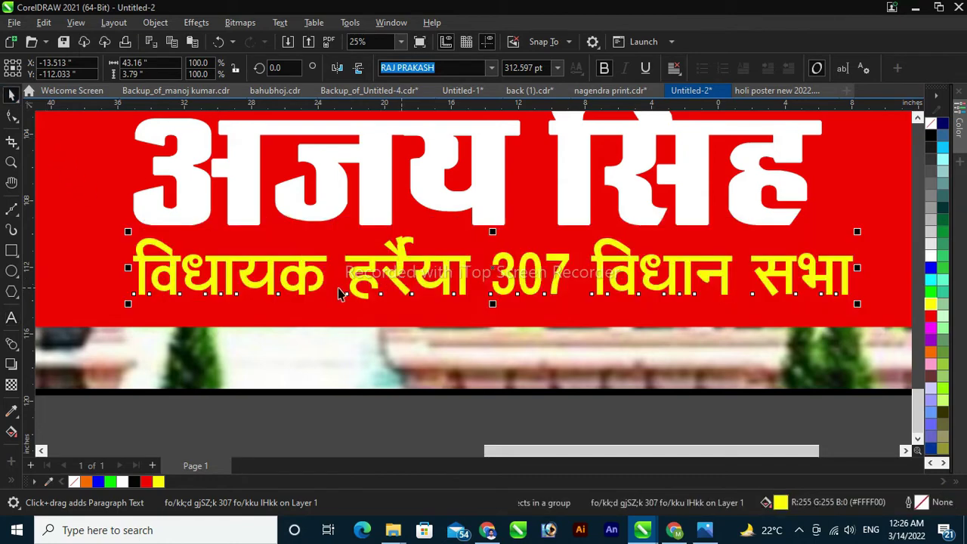
Give the yellow Hindi subtitle a near-black outline that scales with the object and sits behind the fill
scroll(353, 289, "down", 1)
key("F12")
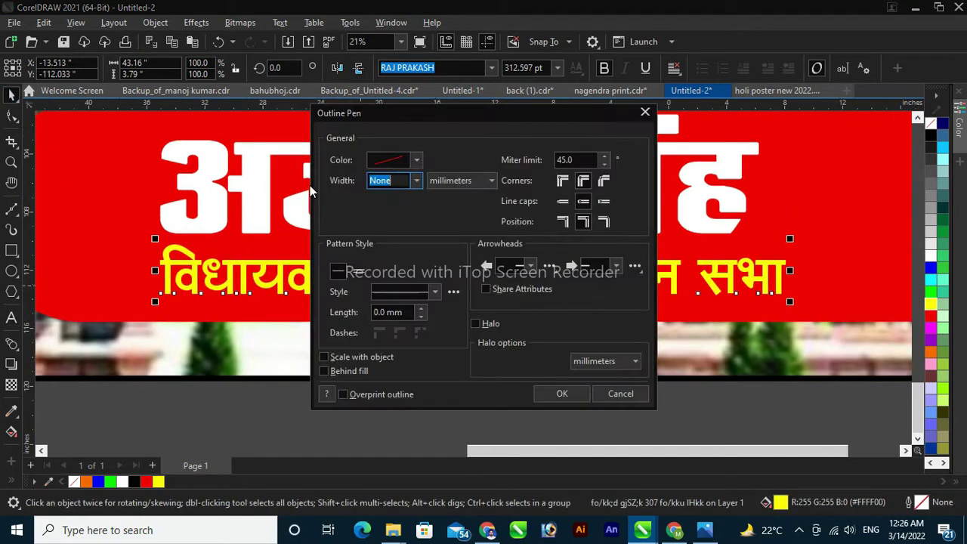
left_click(403, 161)
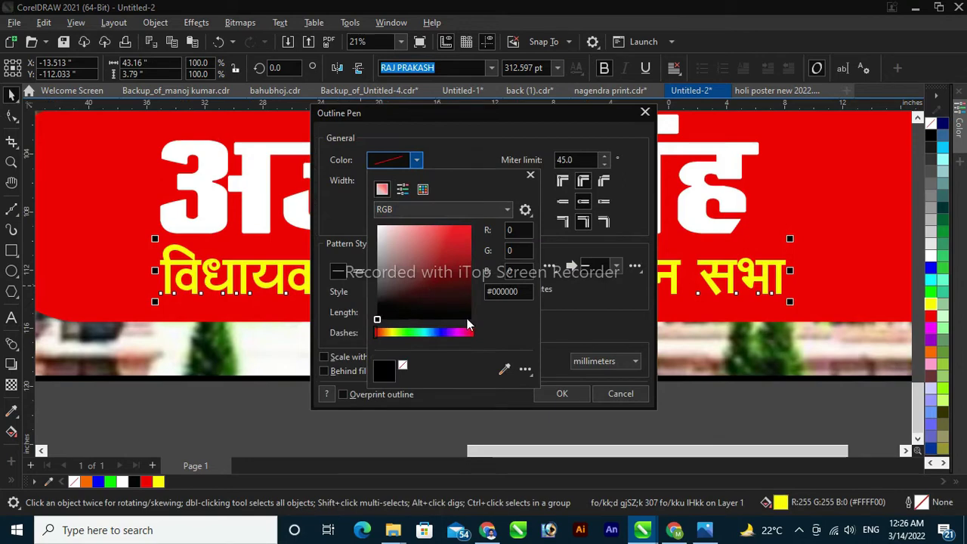
left_click(469, 316)
left_click(328, 365)
left_click(325, 358)
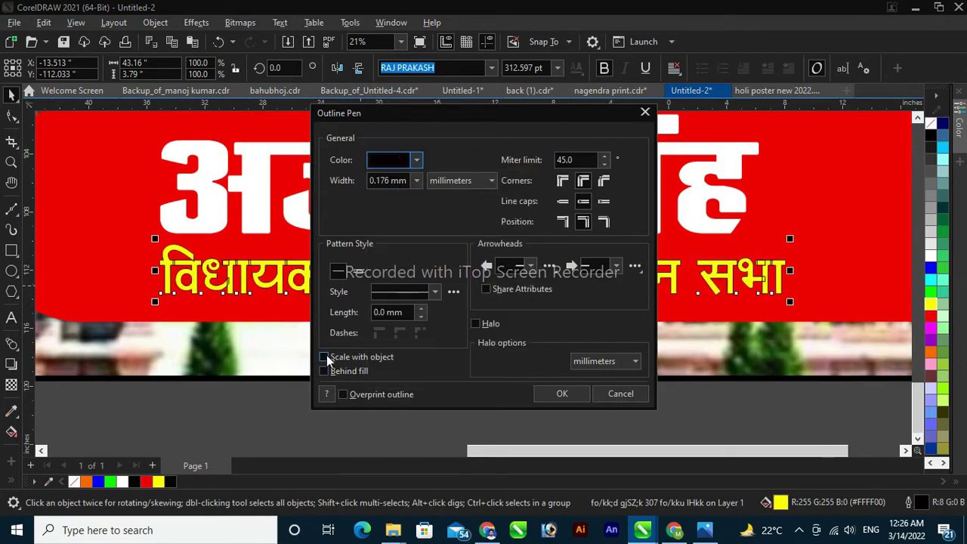
left_click(324, 370)
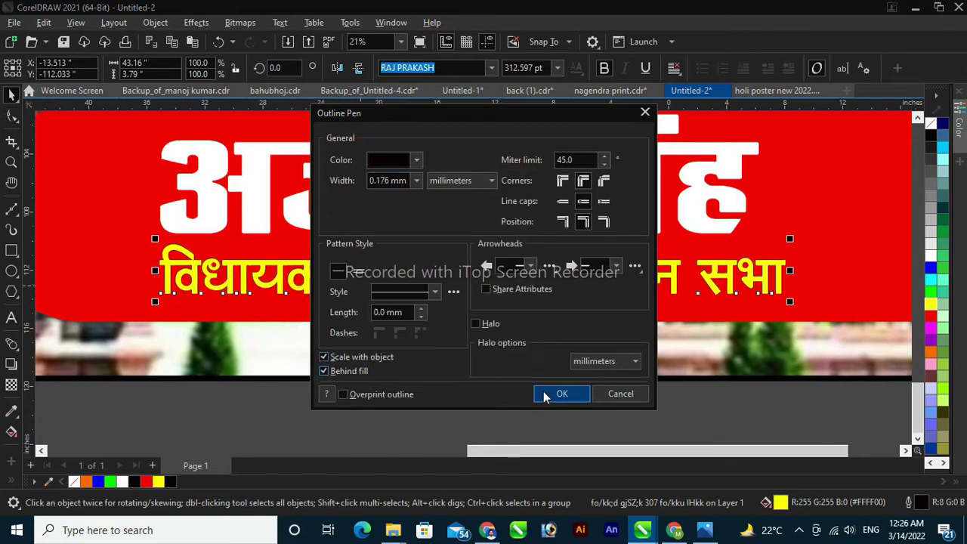
Set the subtitle's outline width to 10.0 mm and apply the outline
left_click(416, 181)
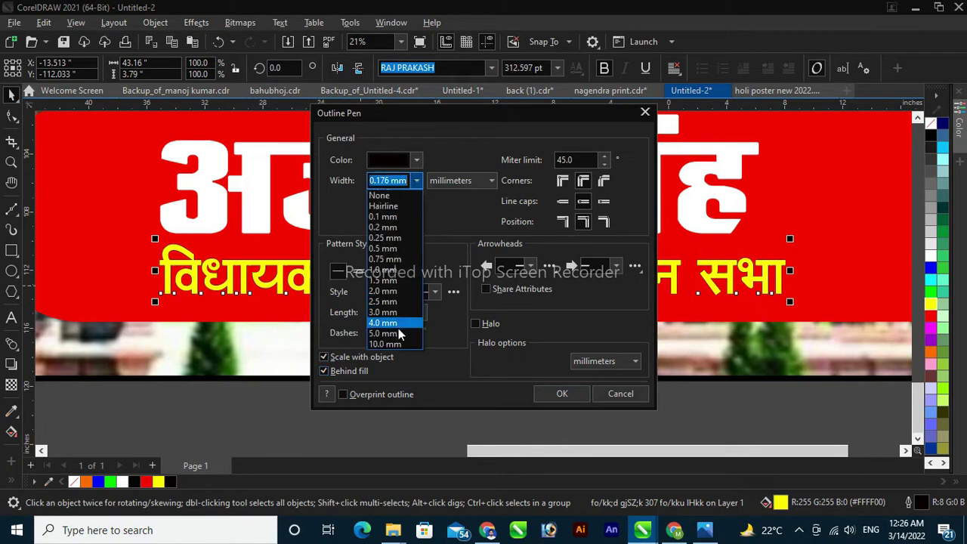
left_click(401, 333)
left_click(416, 180)
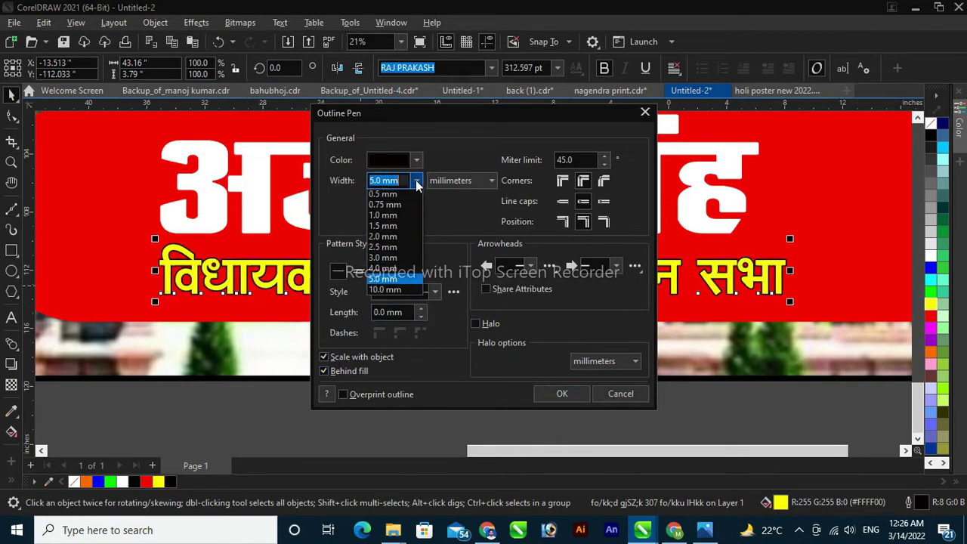
left_click(385, 343)
left_click(562, 392)
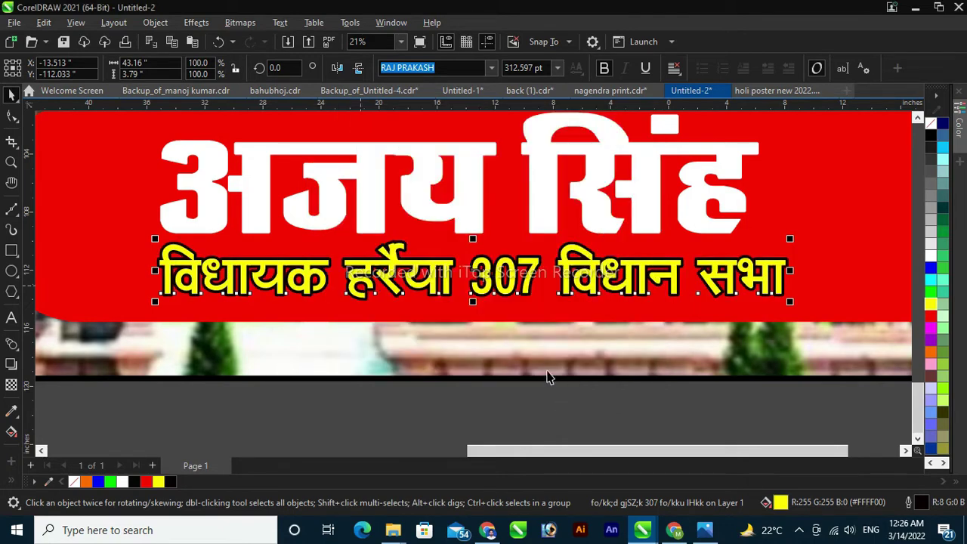
Shift the outlined subtitle slightly left beneath the Hindi name on the red band
scroll(427, 340, "down", 3)
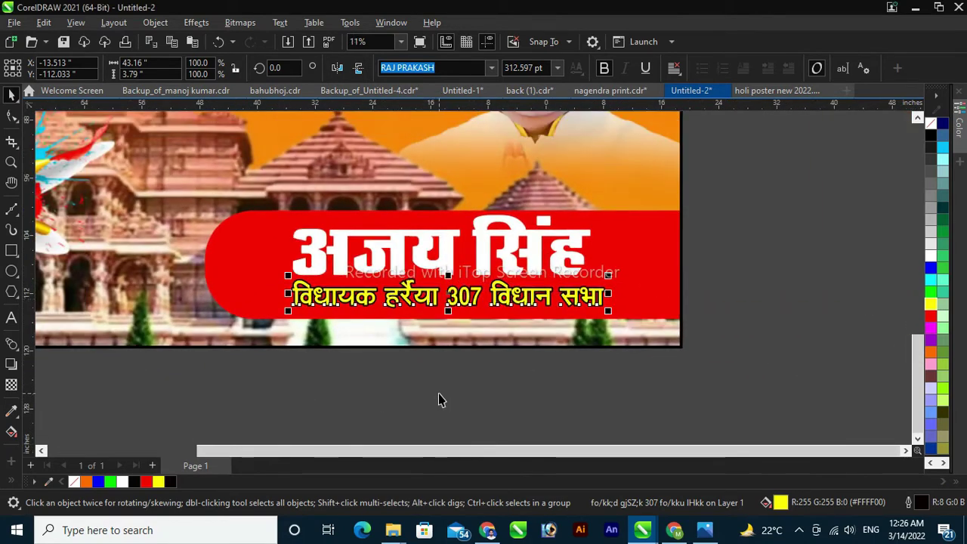
left_click(438, 393)
left_click_drag(584, 302, 574, 298)
Shorten the red band inside the background PowerClip from its left end to about 69 inches wide, and finish editing the contents
left_click(150, 185)
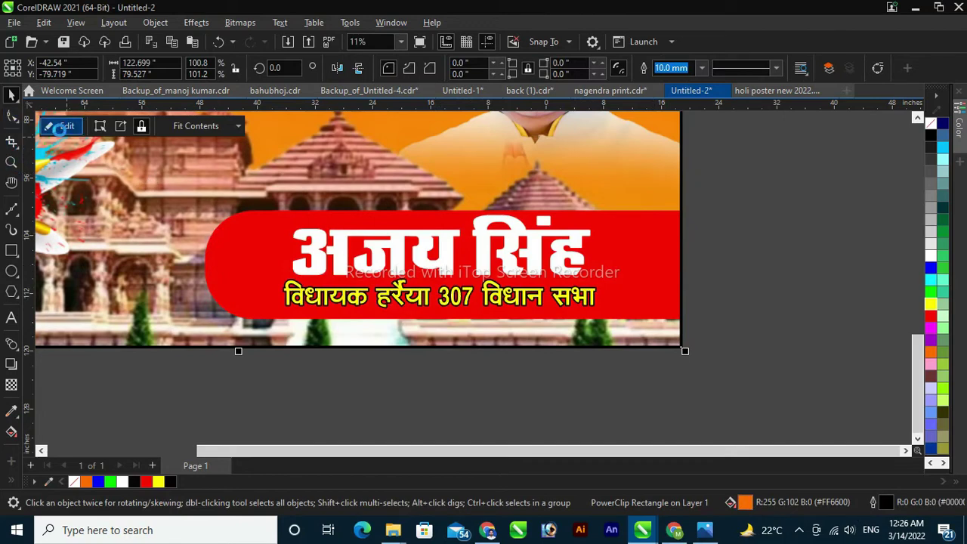
left_click(60, 127)
left_click(215, 269)
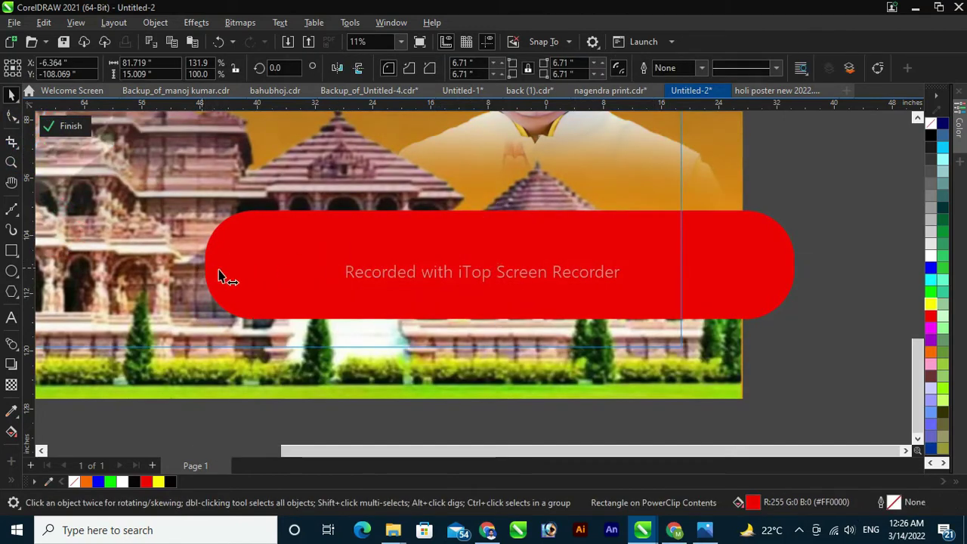
left_click_drag(219, 276, 293, 273)
left_click(79, 128)
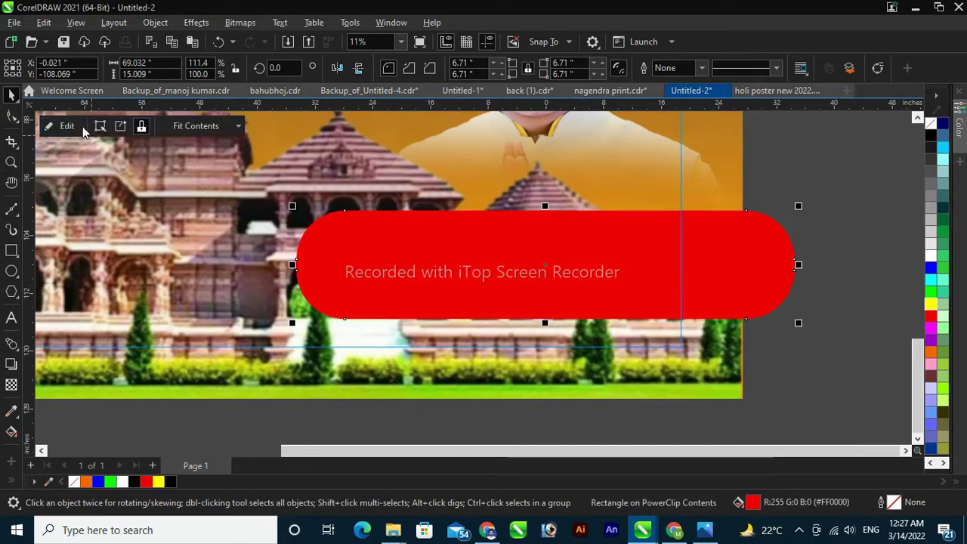
Move the Hindi name and its subtitle together to the right so they sit within the shortened red band
left_click_drag(788, 353, 232, 209)
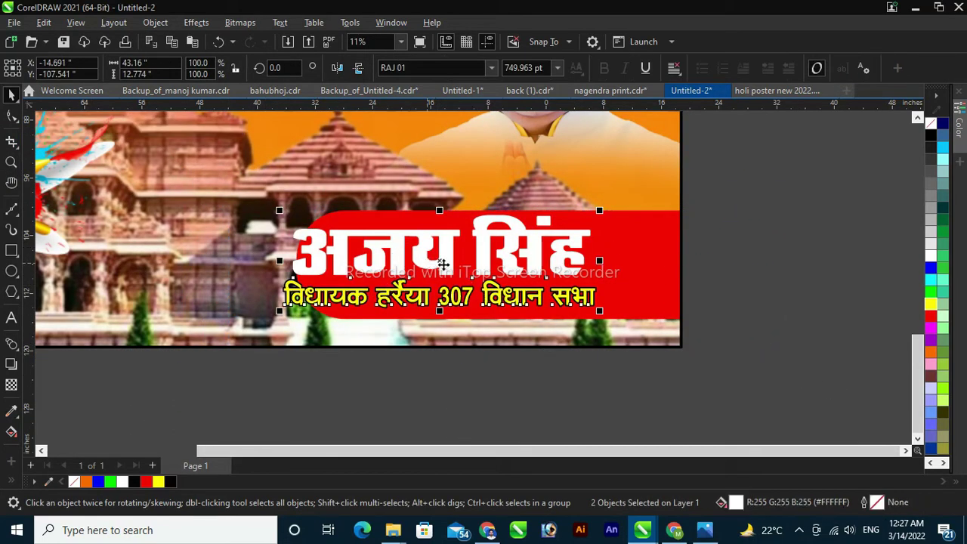
left_click_drag(443, 264, 488, 264)
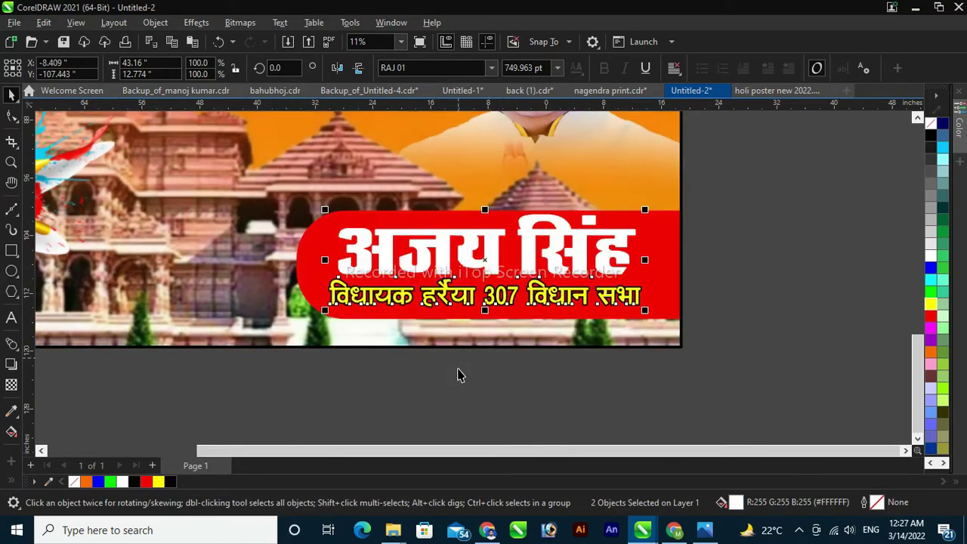
left_click(457, 375)
Group all the objects of the poster and inspect the greeting area up close
scroll(438, 307, "down", 6)
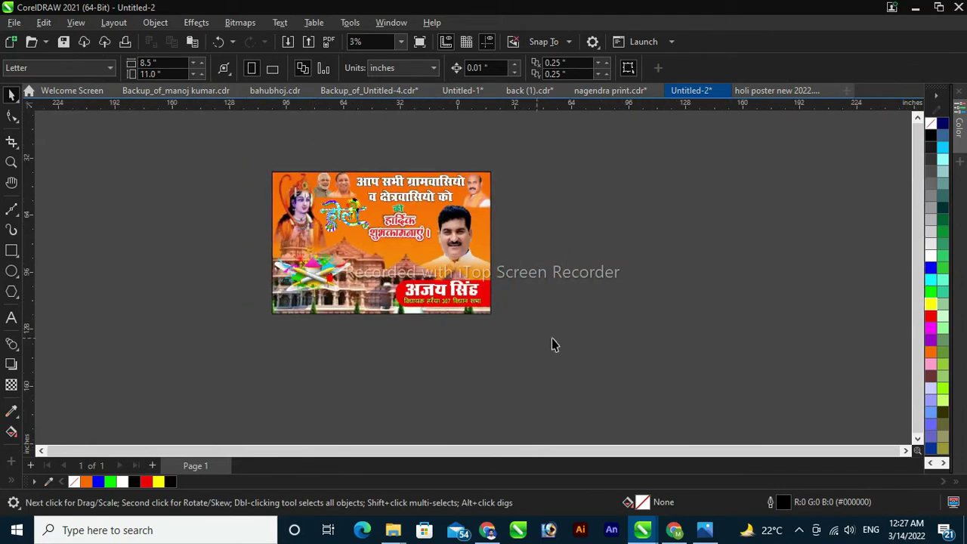
left_click_drag(233, 155, 597, 345)
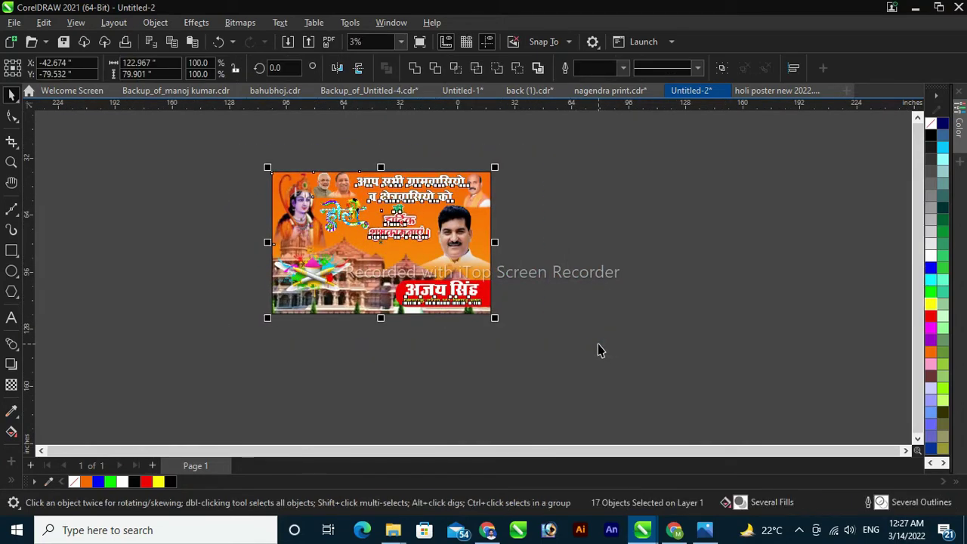
key("ctrl+g")
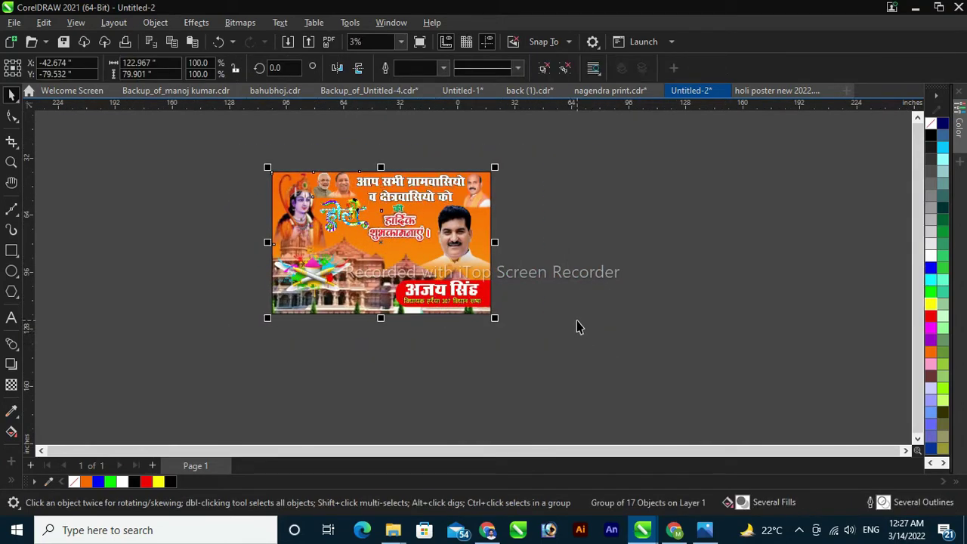
key("z")
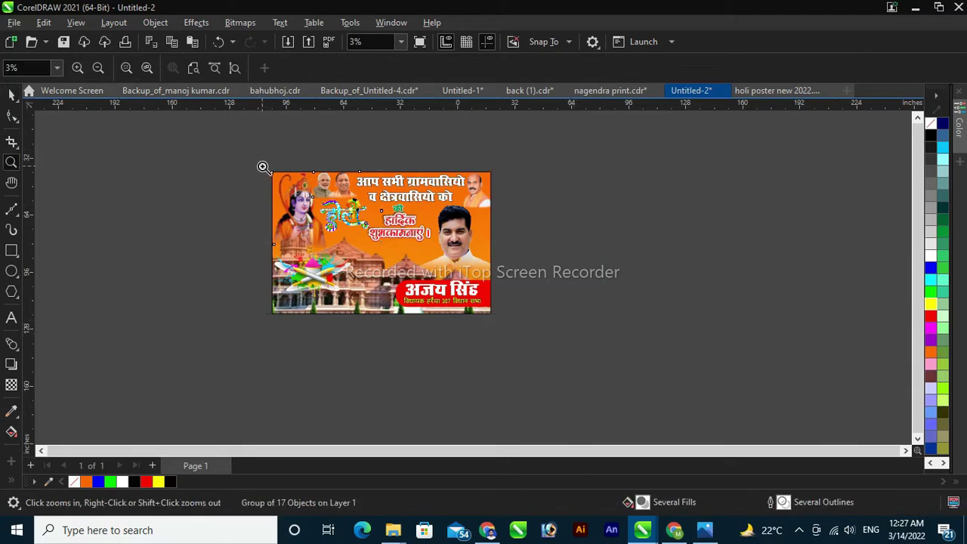
left_click_drag(262, 166, 553, 336)
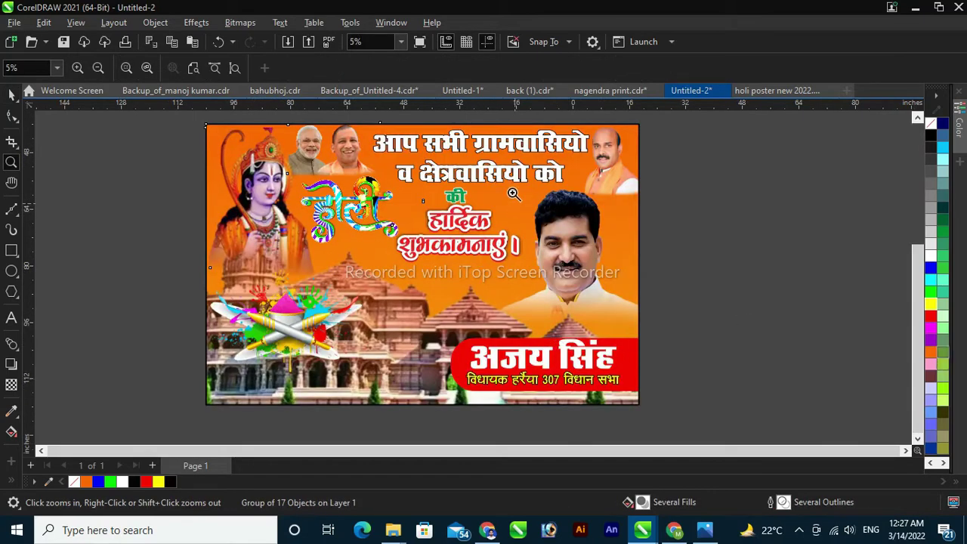
left_click_drag(355, 171, 587, 304)
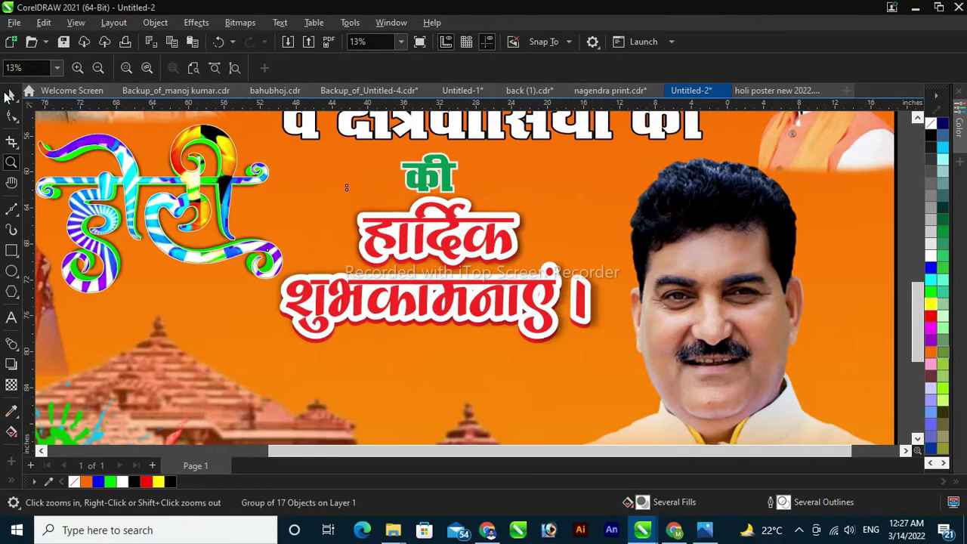
Ungroup the poster into separate objects and clear the selection
left_click(9, 95)
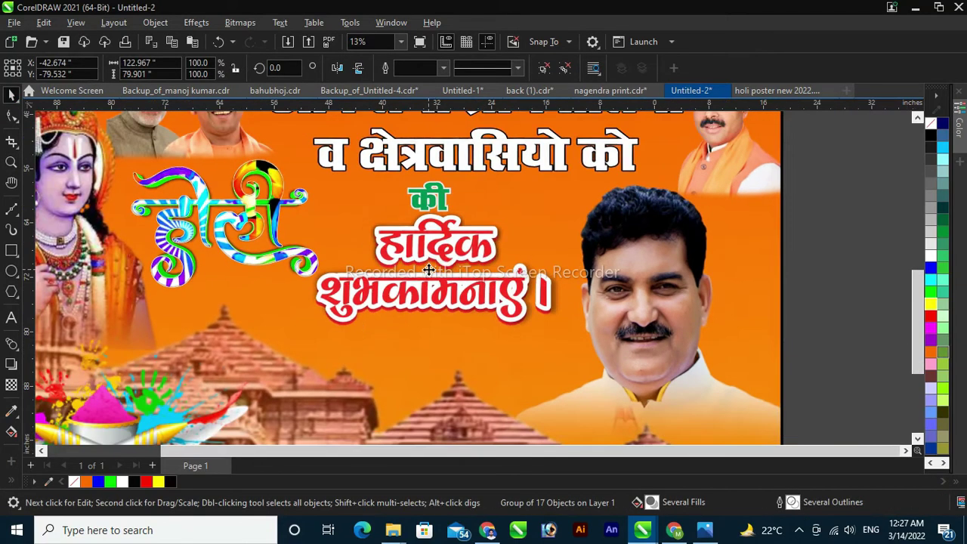
scroll(429, 270, "down", 1)
left_click(544, 69)
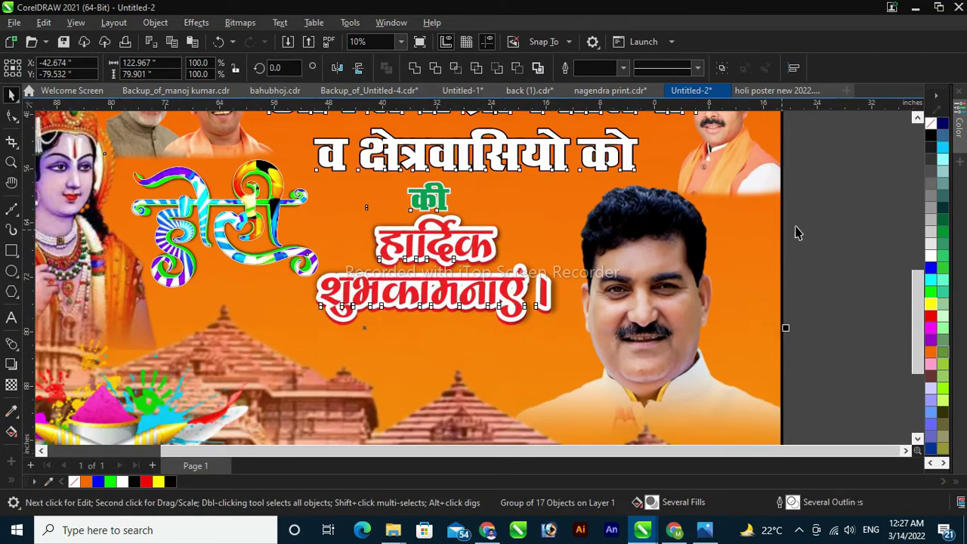
left_click(800, 294)
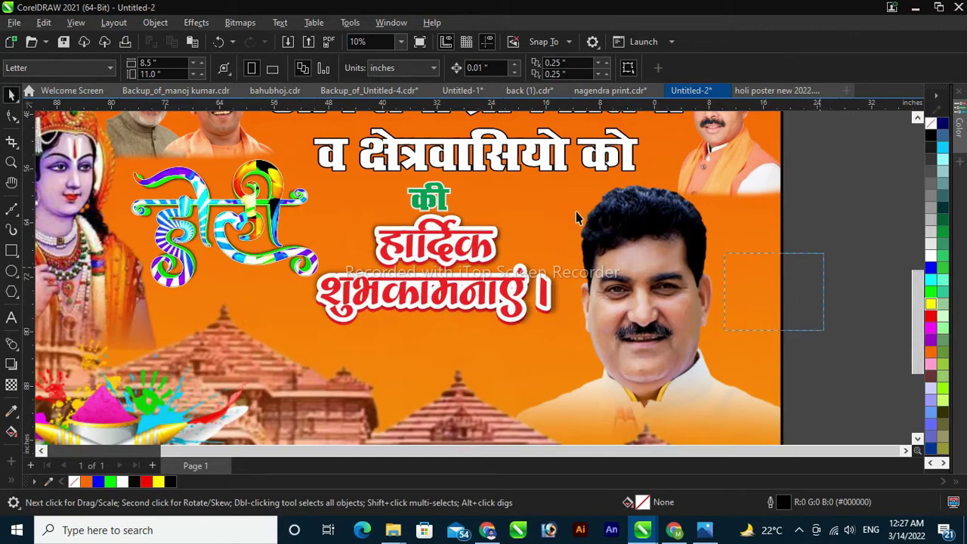
Move the green "की" and red "हार्दिक शुभकामनाएं" greeting texts slightly right, up against the large portrait
left_click_drag(308, 170, 601, 354)
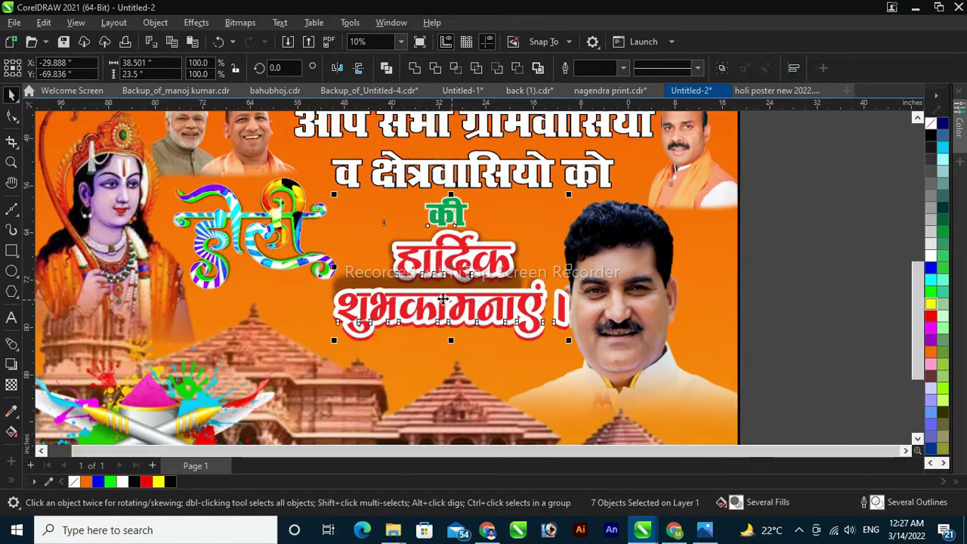
scroll(453, 302, "down", 1)
left_click(823, 311)
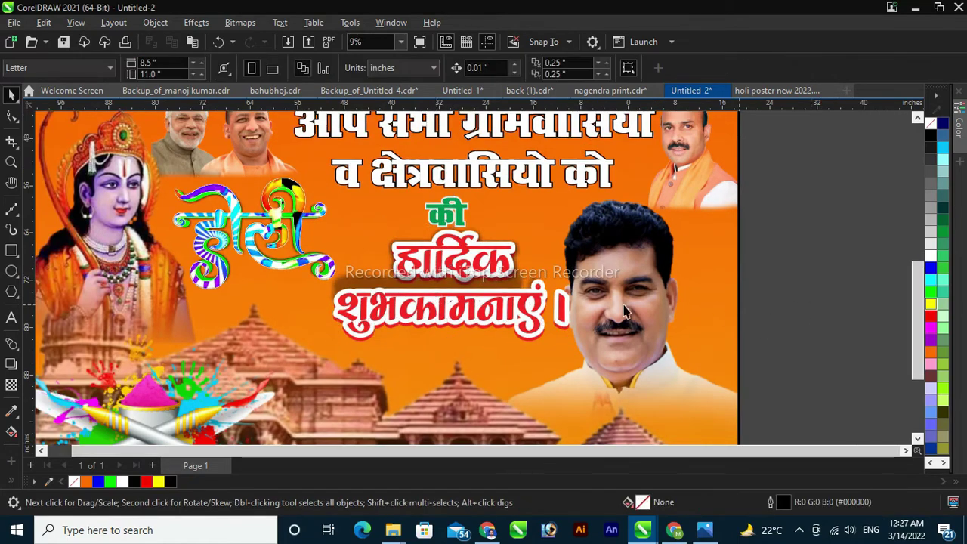
left_click(358, 284)
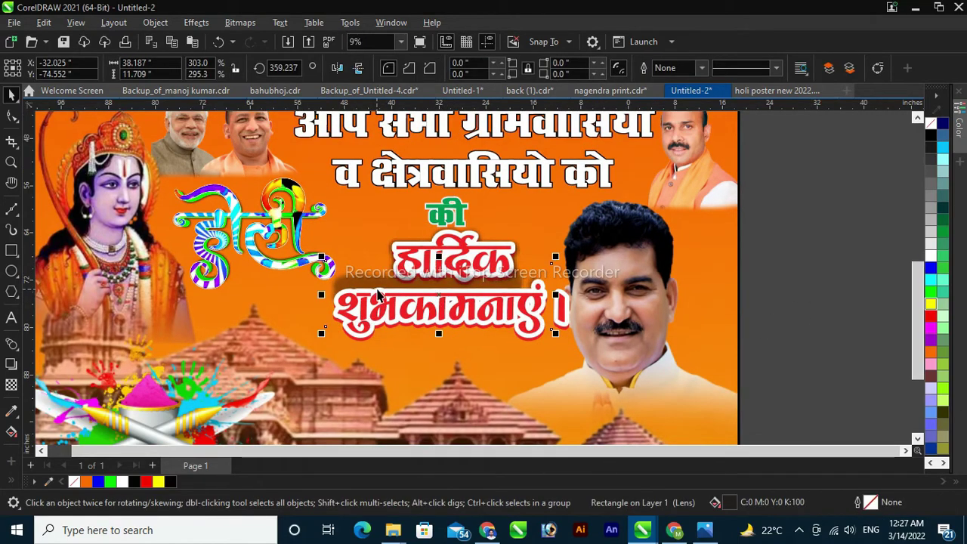
key("Escape")
left_click(426, 256)
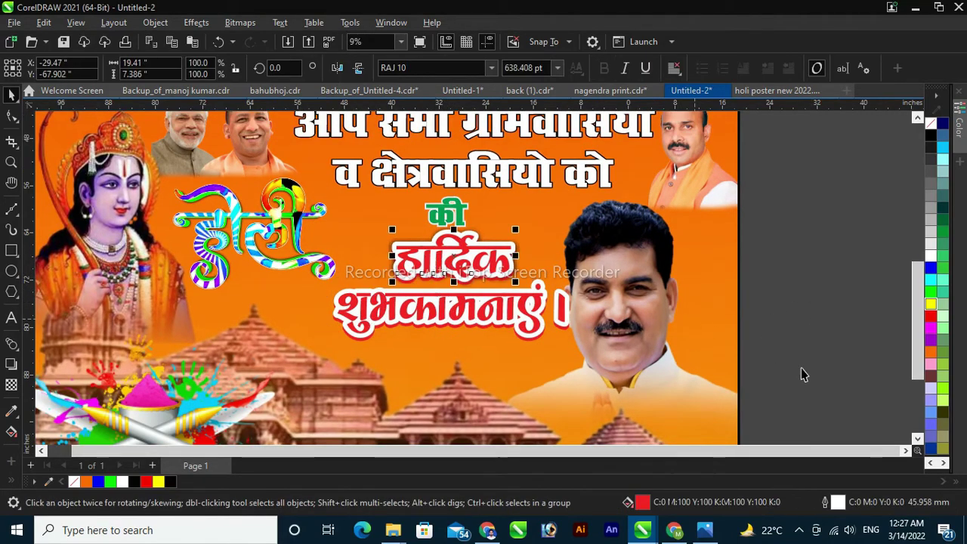
left_click(755, 355)
Fill the two-line heading "आप सभी ग्रामवासियो व क्षेत्रवासियो को" with bright green (#00FF00)
scroll(417, 322, "down", 4)
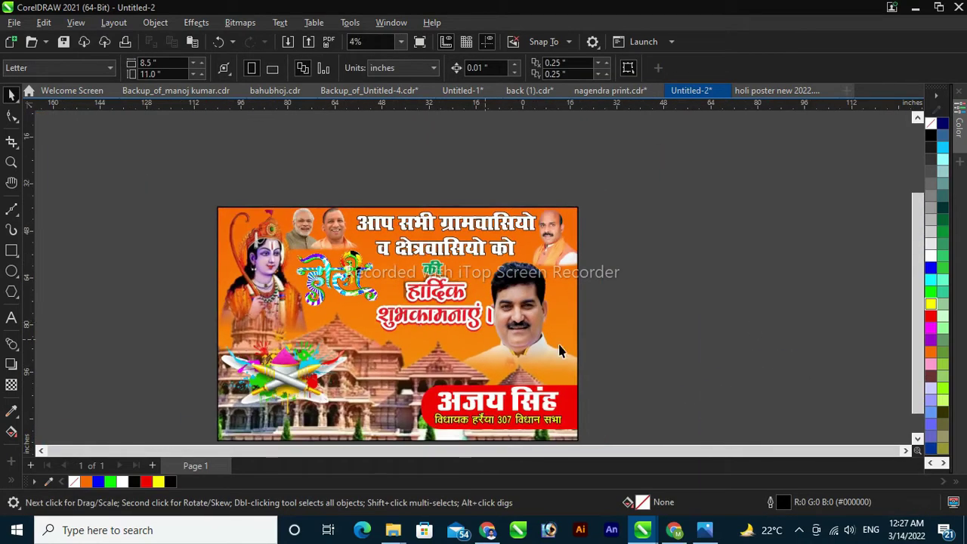
key("z")
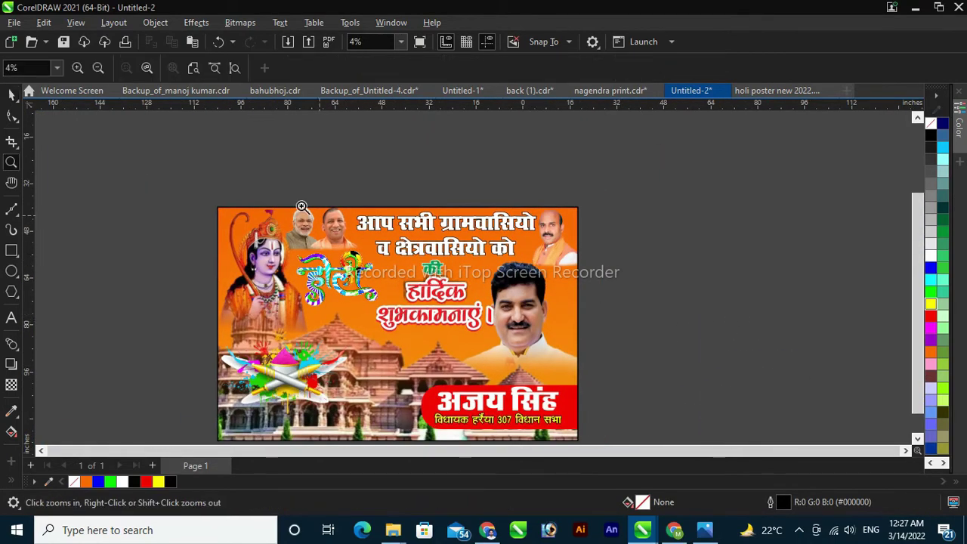
left_click_drag(290, 196, 667, 324)
left_click(12, 94)
left_click(313, 198)
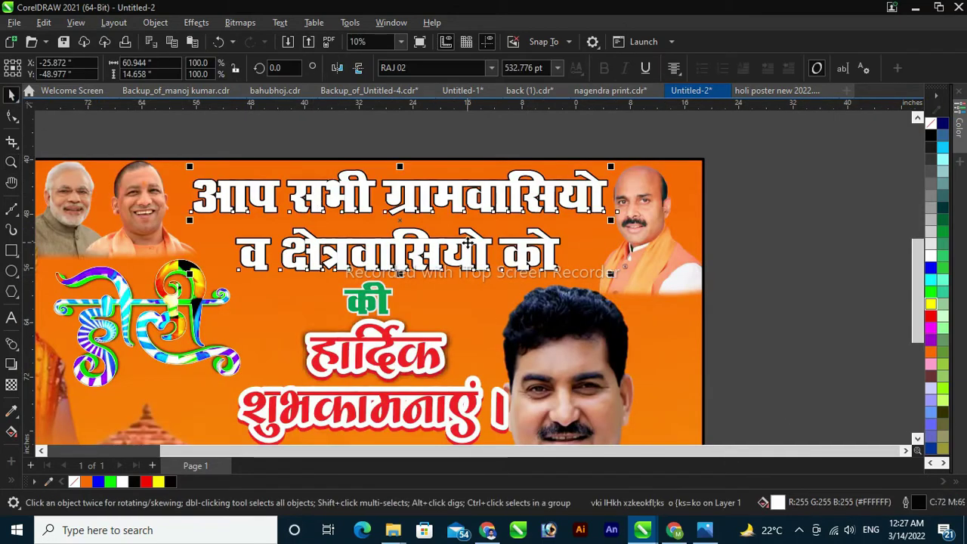
left_click(929, 295)
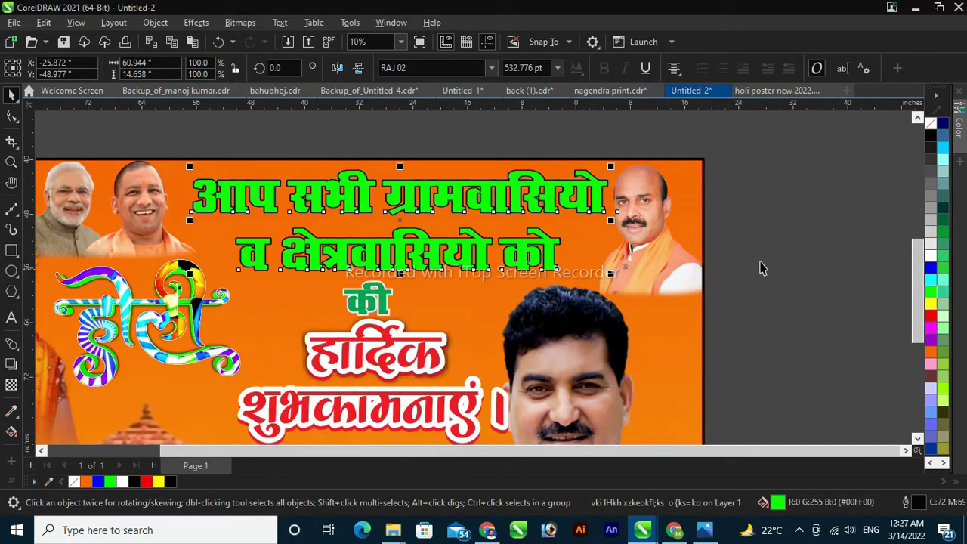
key("Escape")
Select all the poster's objects, resize them to 36 inches wide by 24 inches high, and clear the selection
scroll(392, 283, "down", 1)
scroll(391, 283, "down", 3)
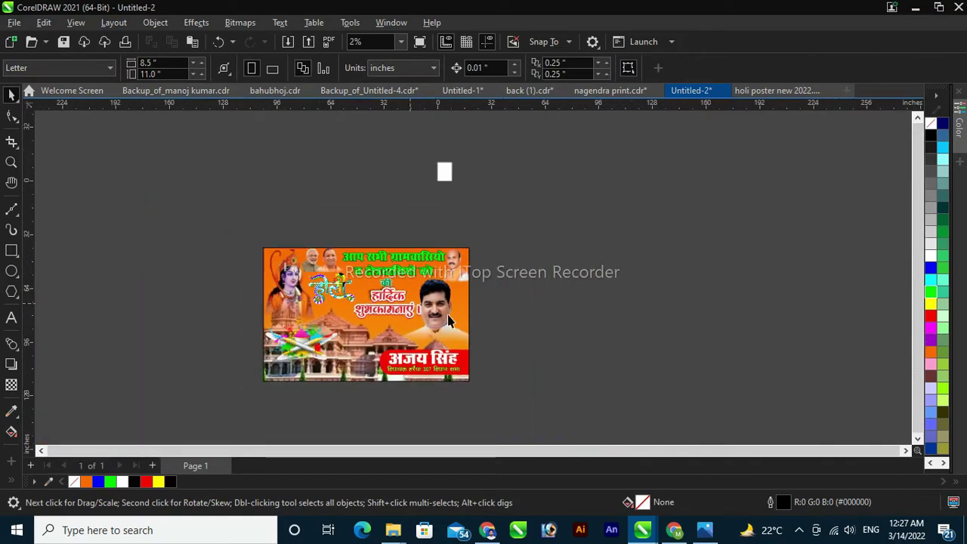
left_click_drag(208, 223, 582, 449)
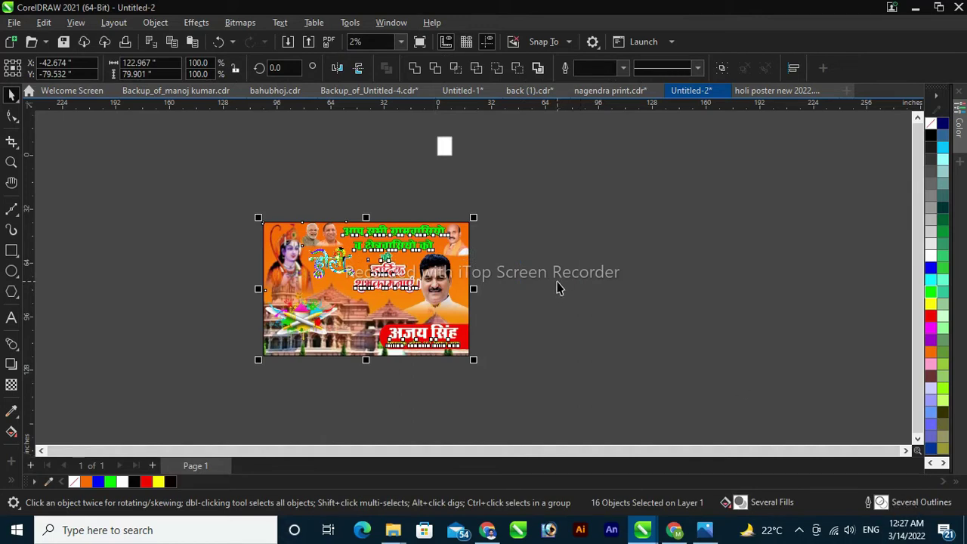
left_click(559, 287)
left_click_drag(201, 194, 597, 409)
left_click(146, 64)
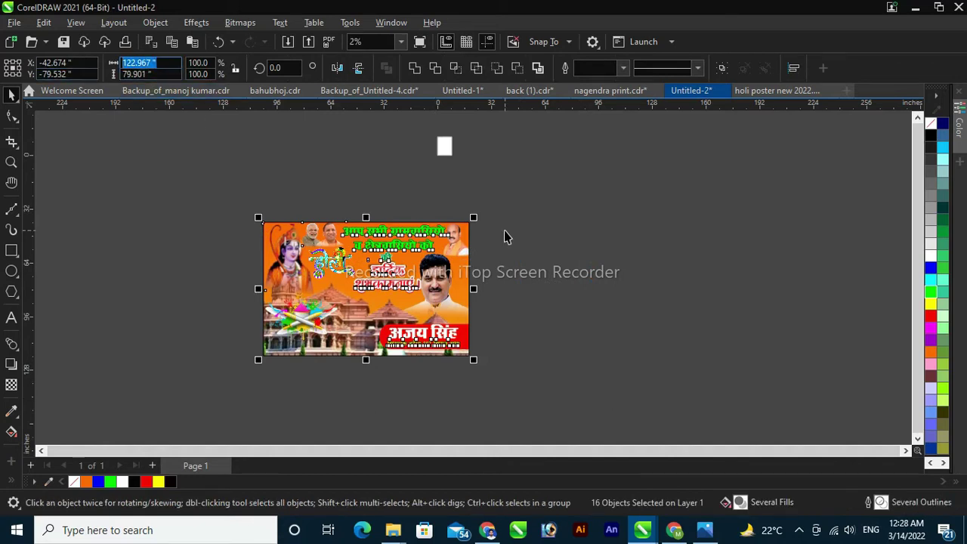
type("36")
key("Tab")
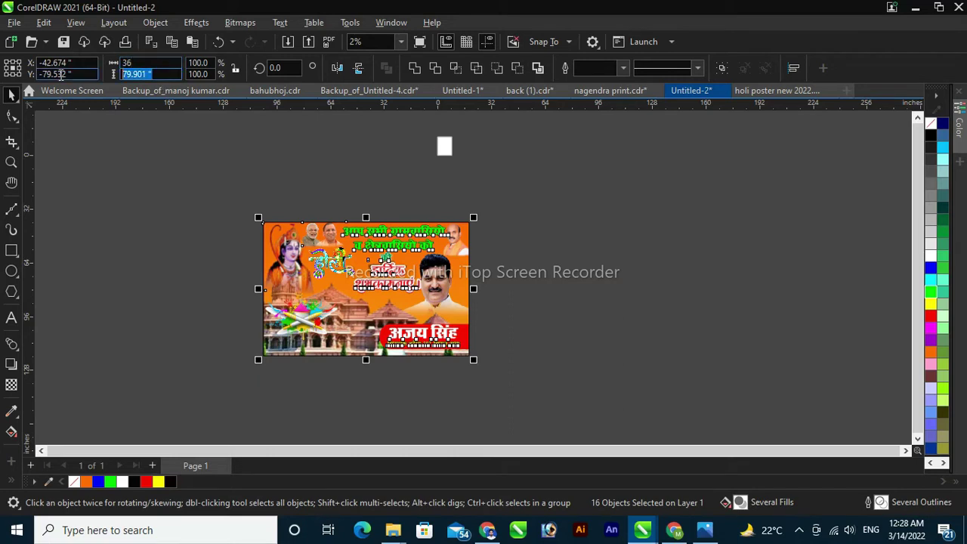
type("24")
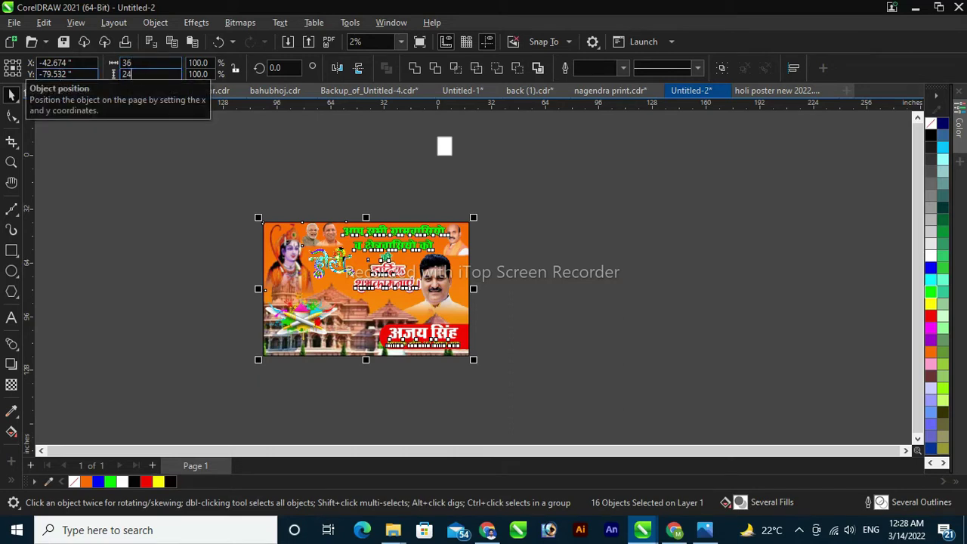
key("Return")
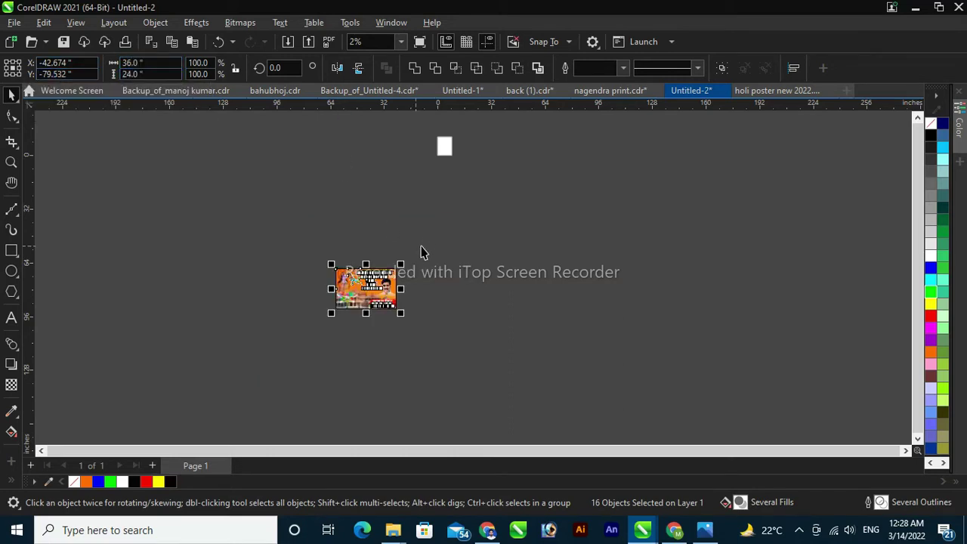
left_click(425, 251)
Nudge the two small portraits beside the deity image slightly down, clear of the poster's black border
left_click(11, 162)
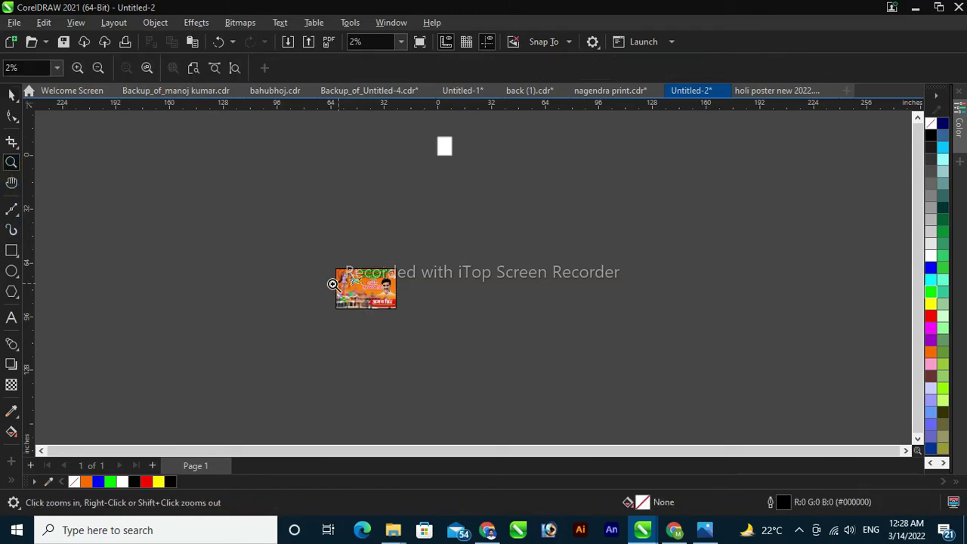
left_click_drag(317, 262, 412, 317)
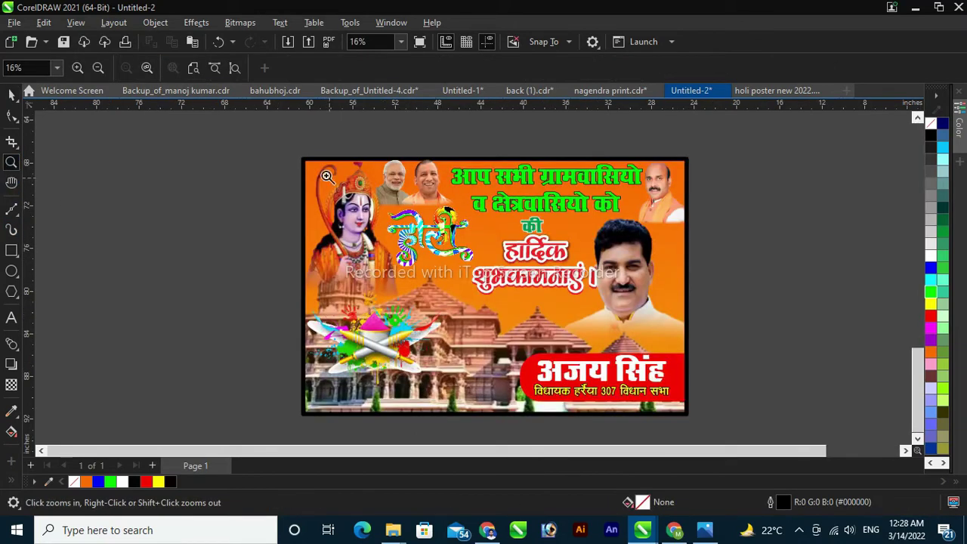
key("shift+F4")
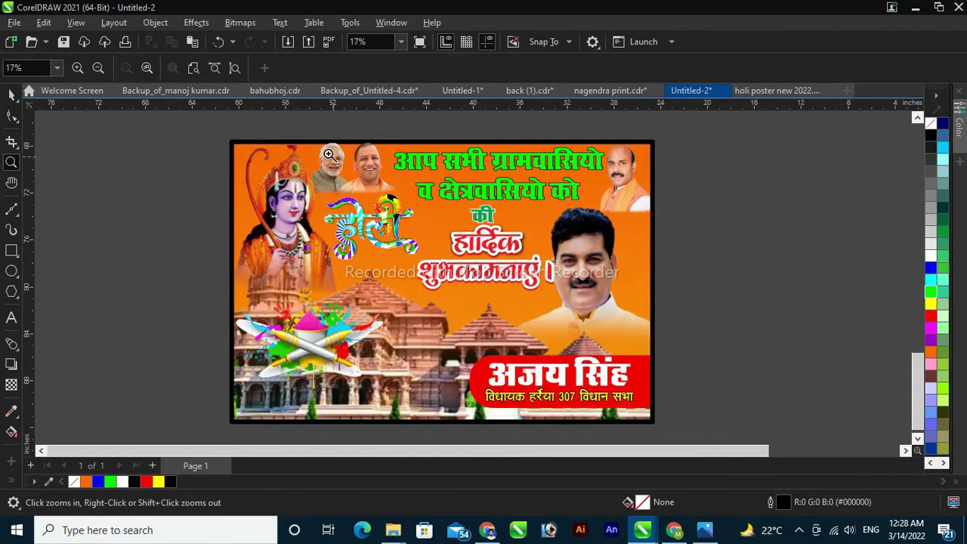
left_click_drag(411, 210, 317, 140)
left_click(11, 94)
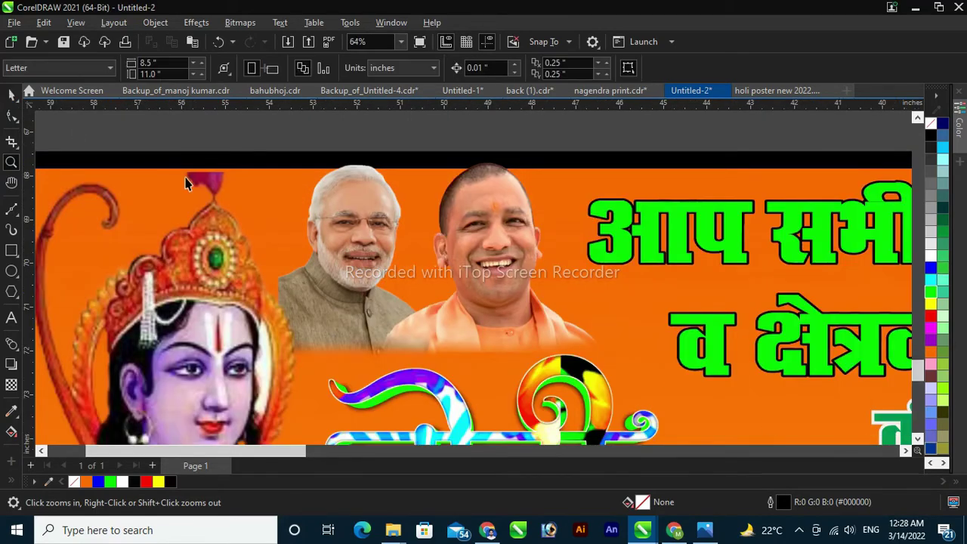
left_click(353, 230)
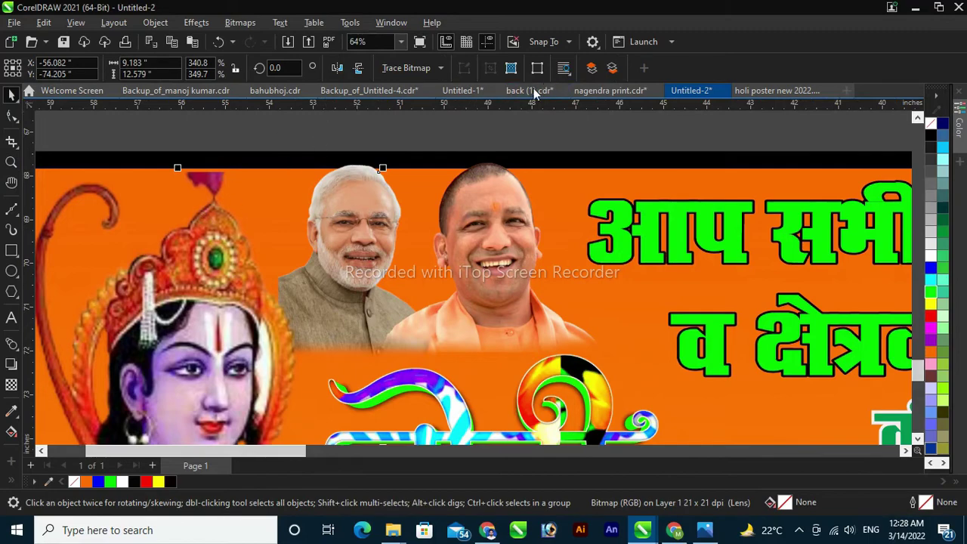
scroll(419, 278, "down", 4)
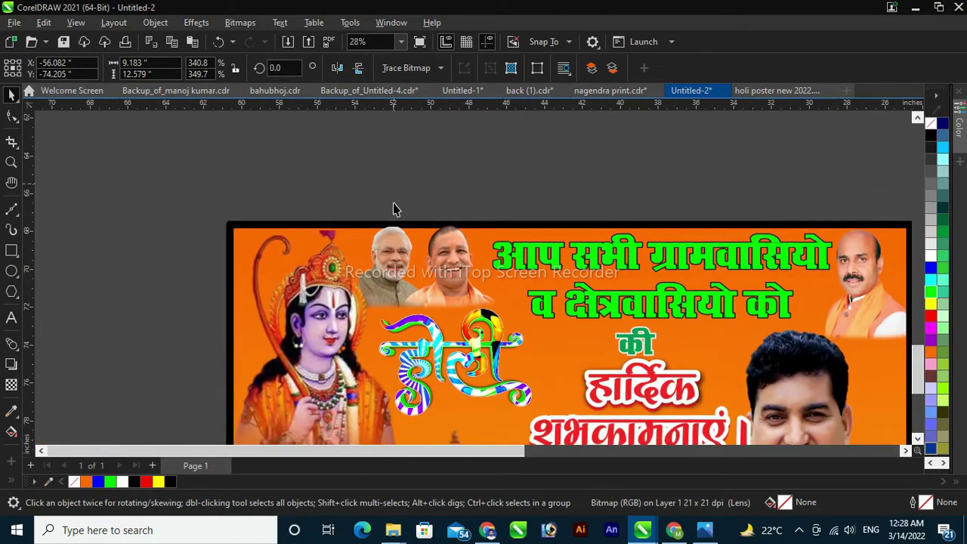
left_click_drag(358, 204, 492, 330)
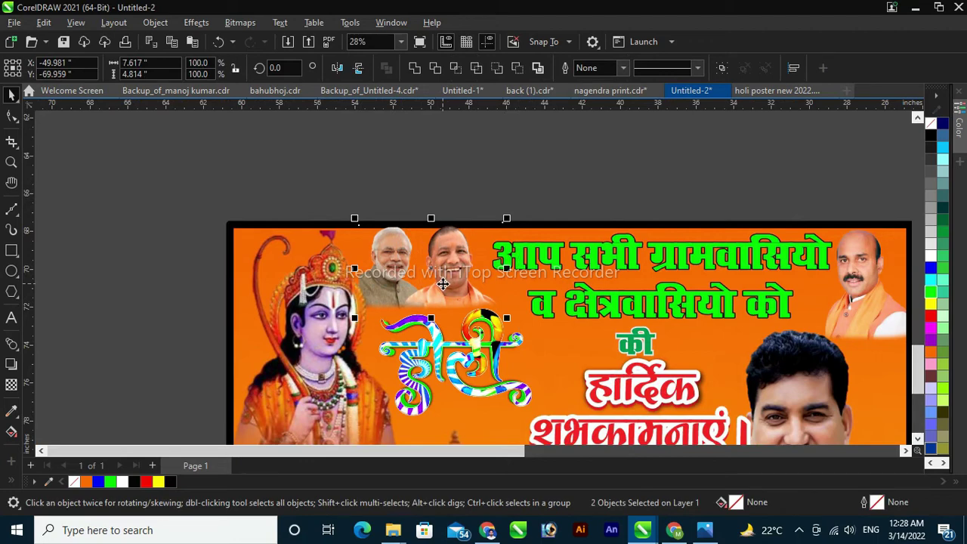
key("Down")
key("Down")
key("Down")
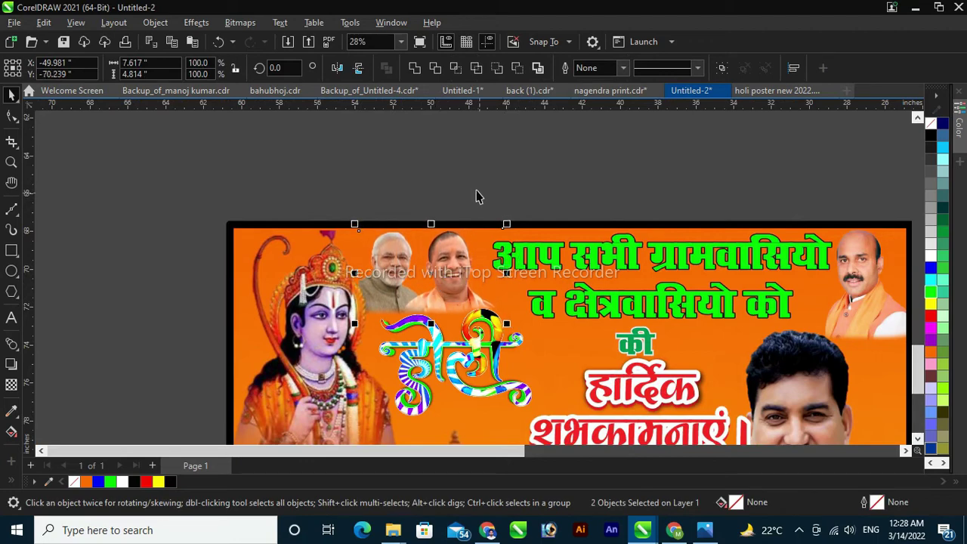
left_click(475, 196)
Set the outline width of the two-line green heading to 5.0 mm
scroll(677, 293, "down", 2)
left_click(531, 272)
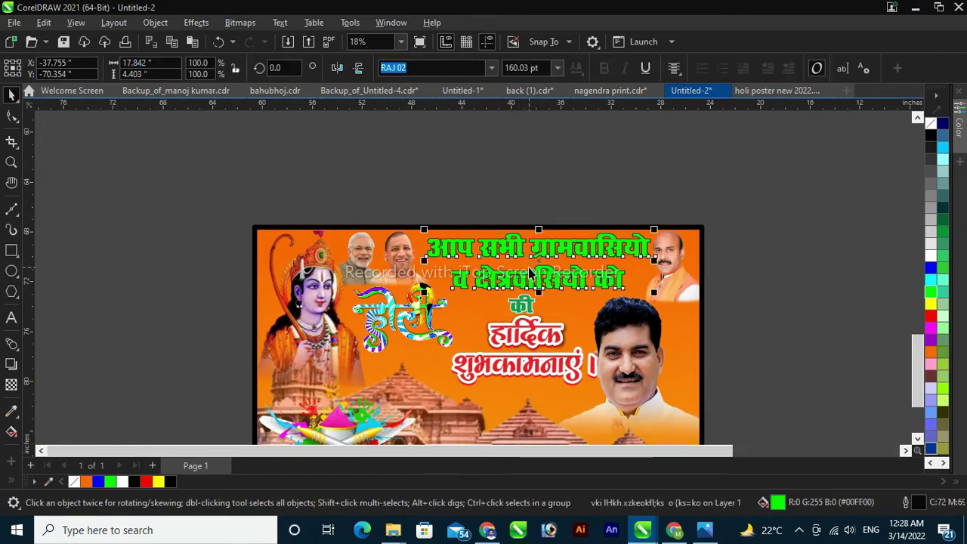
key("z")
left_click_drag(400, 210, 712, 371)
left_click(12, 94)
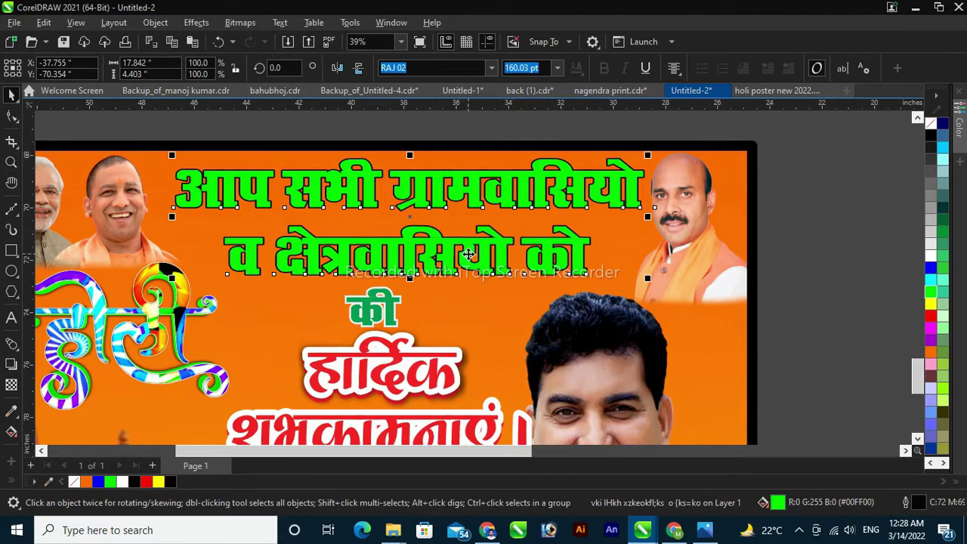
key("F12")
left_click(417, 181)
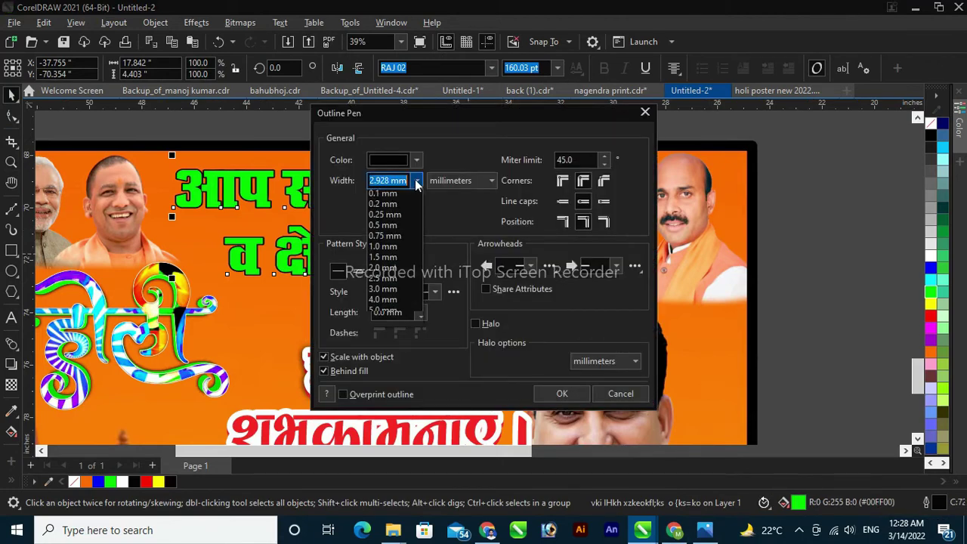
left_click(382, 324)
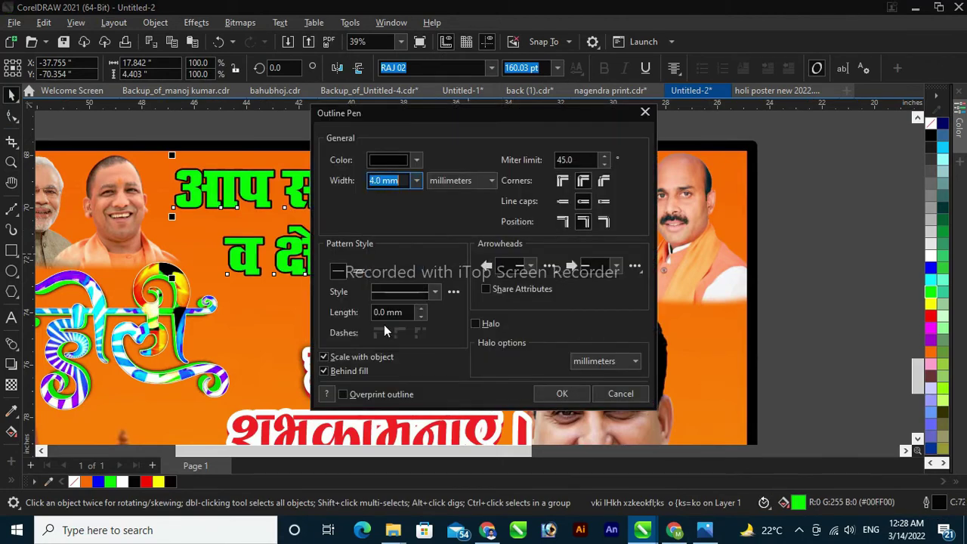
left_click(418, 182)
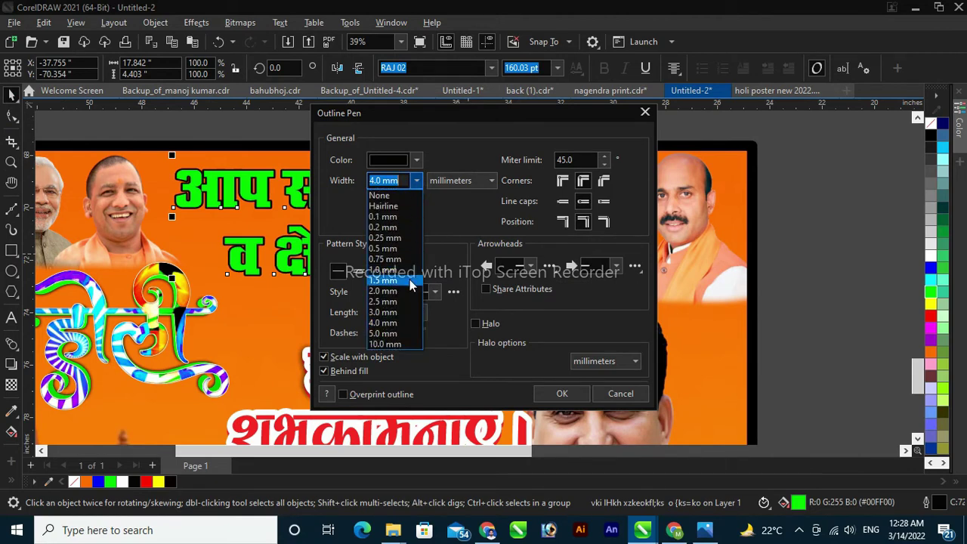
left_click(395, 333)
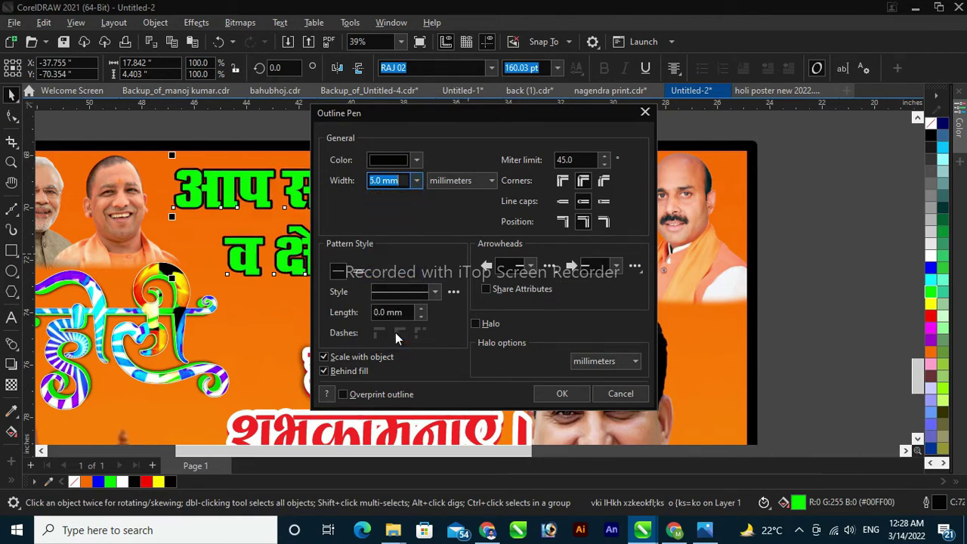
Change the green heading's outline colour from black to near-white, apply the outline settings and clear the selection
left_click(395, 161)
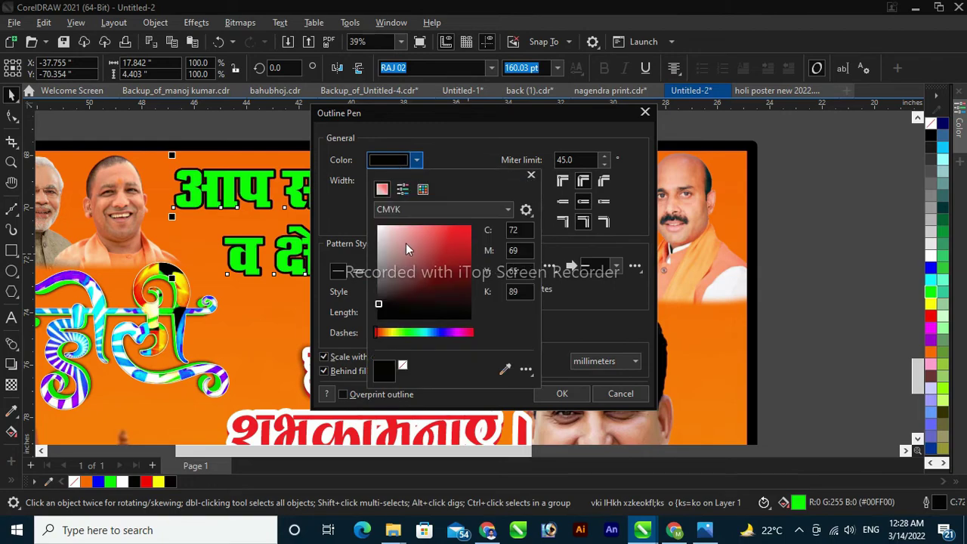
left_click(379, 228)
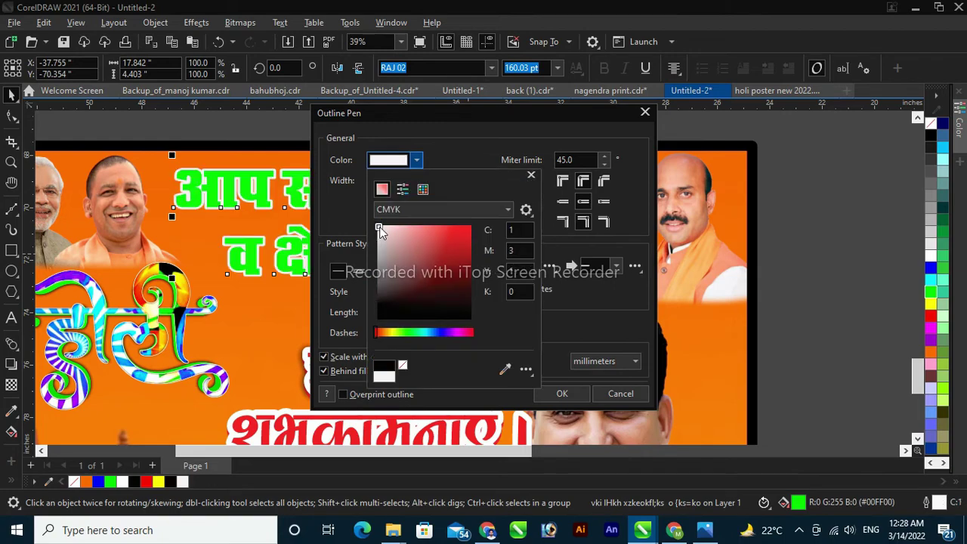
left_click(543, 398)
left_click(557, 395)
left_click(806, 325)
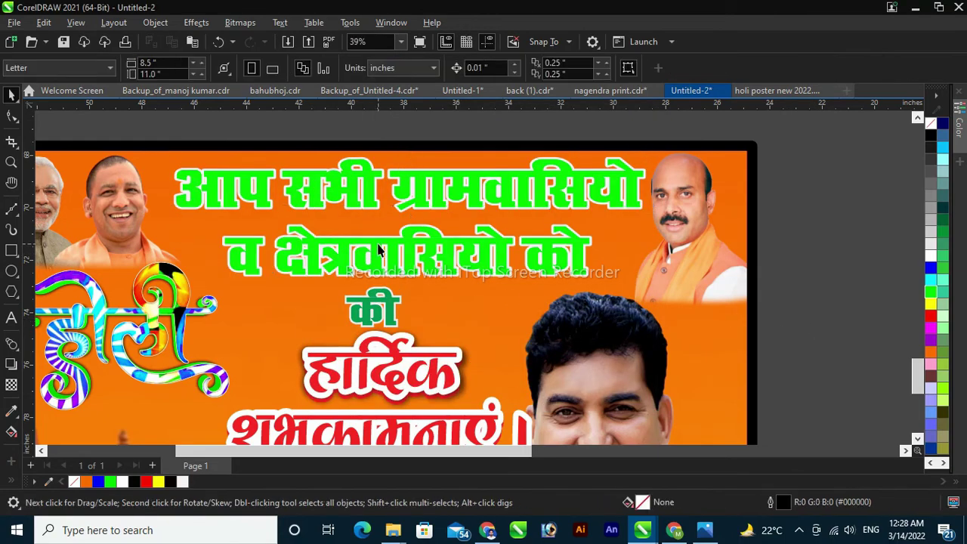
Give the white name text in the red band a near-white outline (#FAF5F5) that scales with the object
scroll(379, 252, "down", 4)
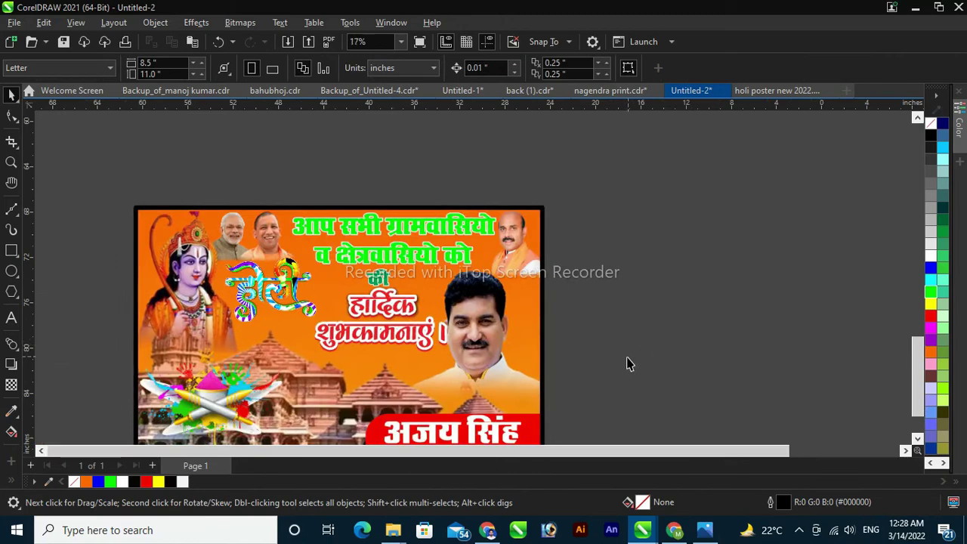
key("z")
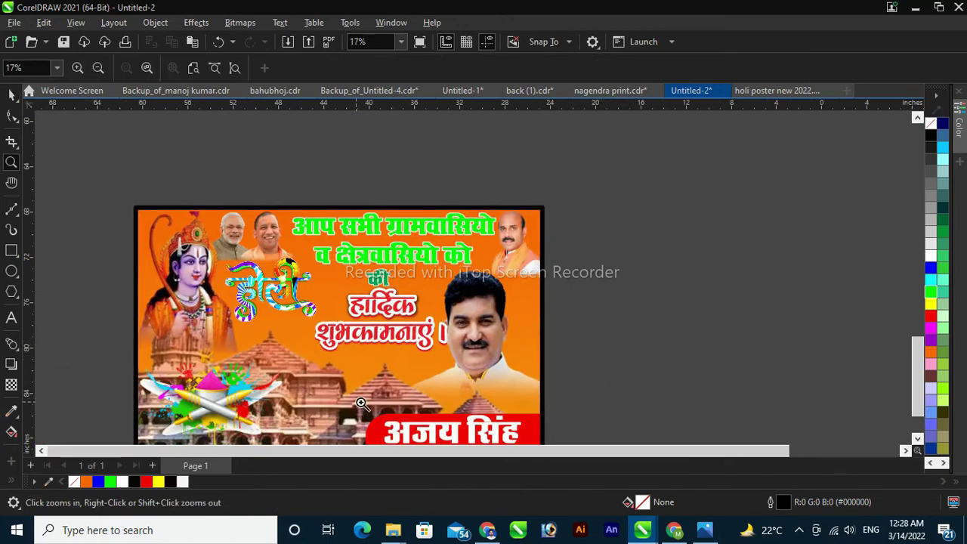
left_click_drag(356, 403, 565, 403)
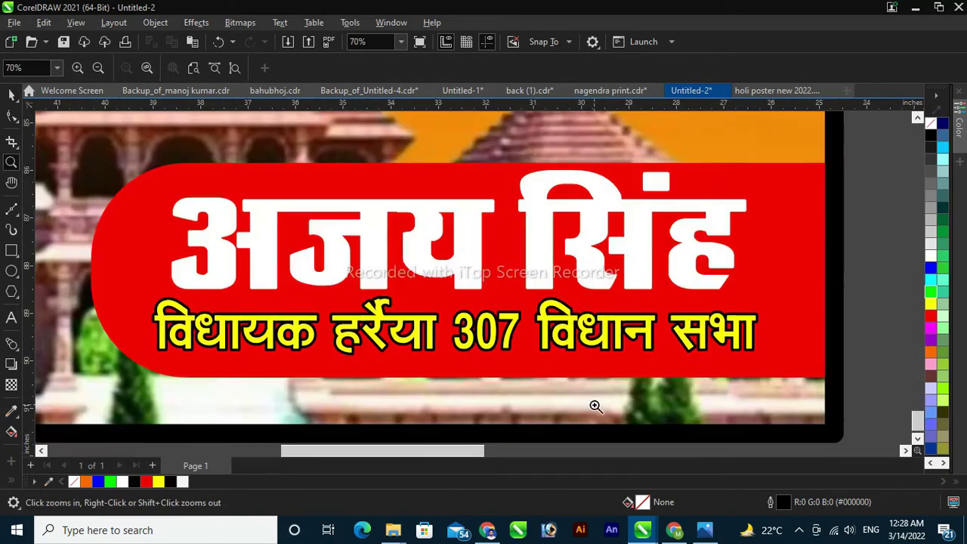
left_click(11, 94)
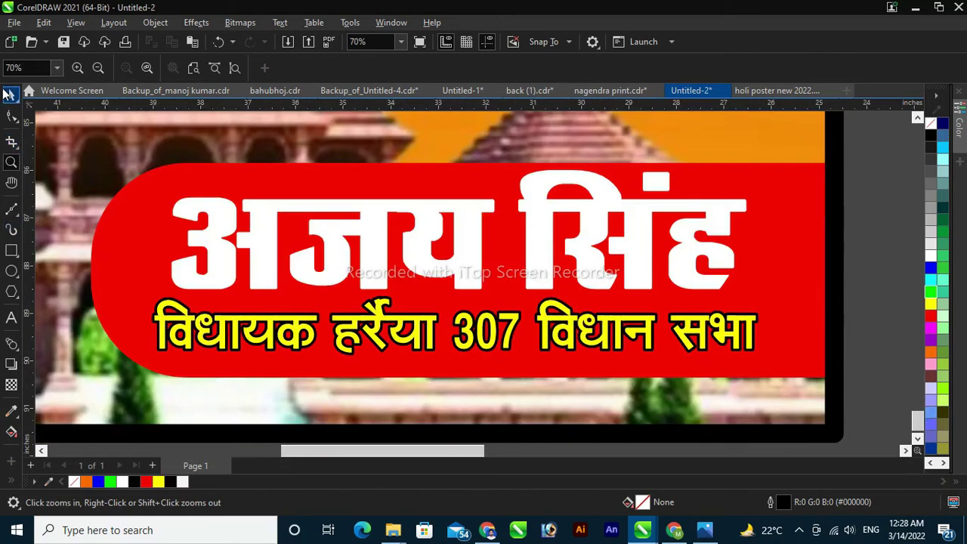
left_click(268, 235)
key("F12")
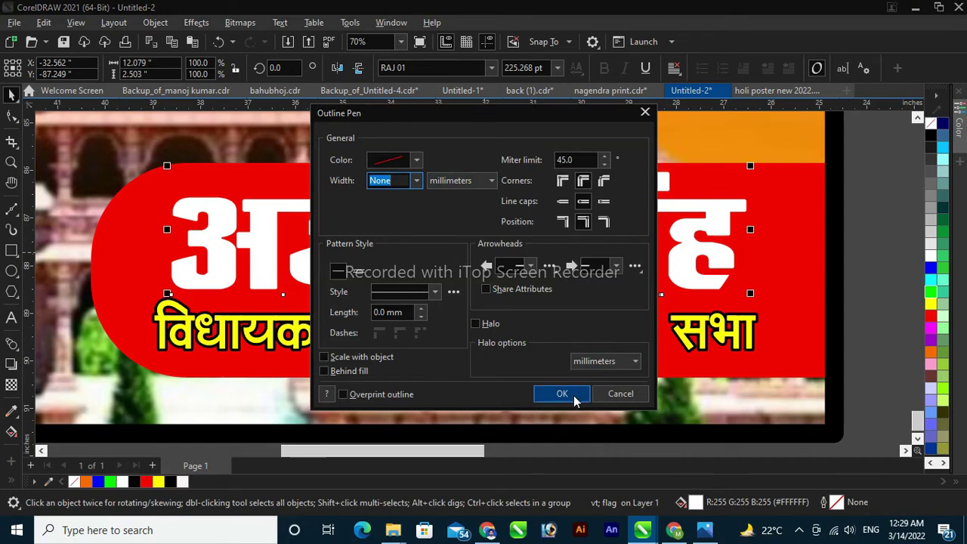
left_click(379, 159)
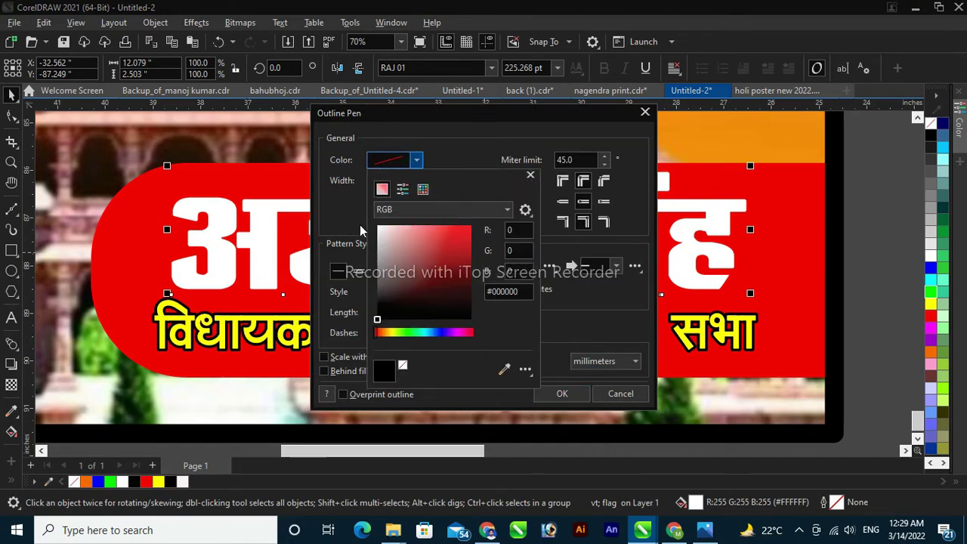
left_click(380, 231)
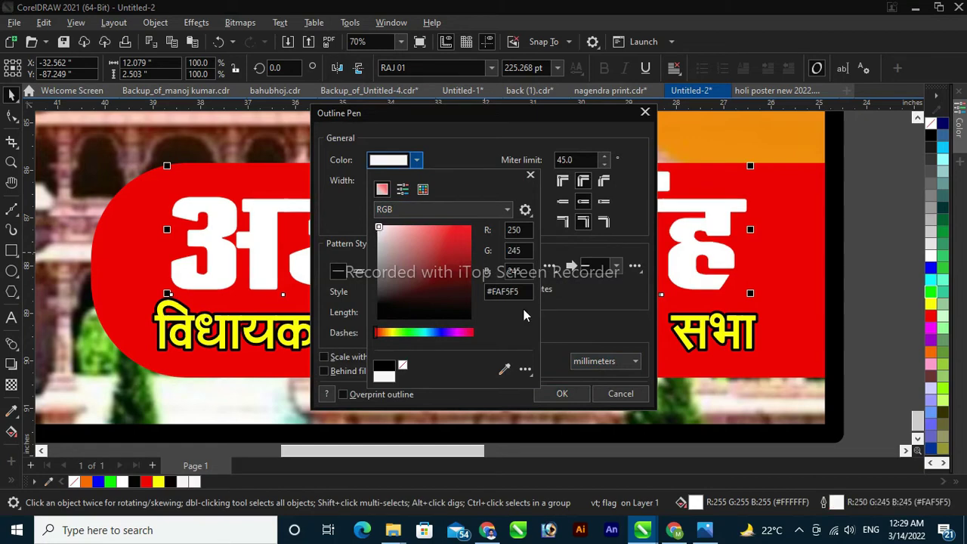
left_click(561, 394)
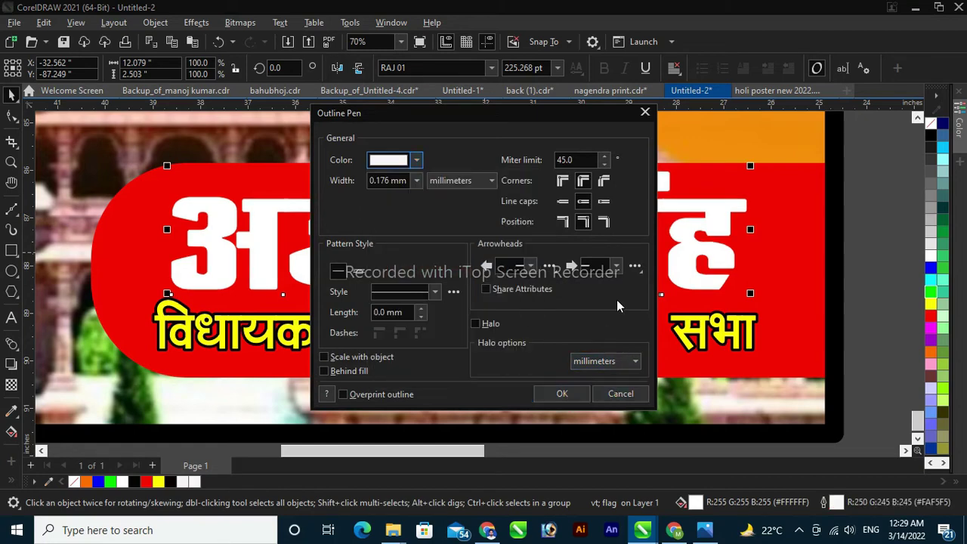
left_click(325, 357)
left_click(561, 394)
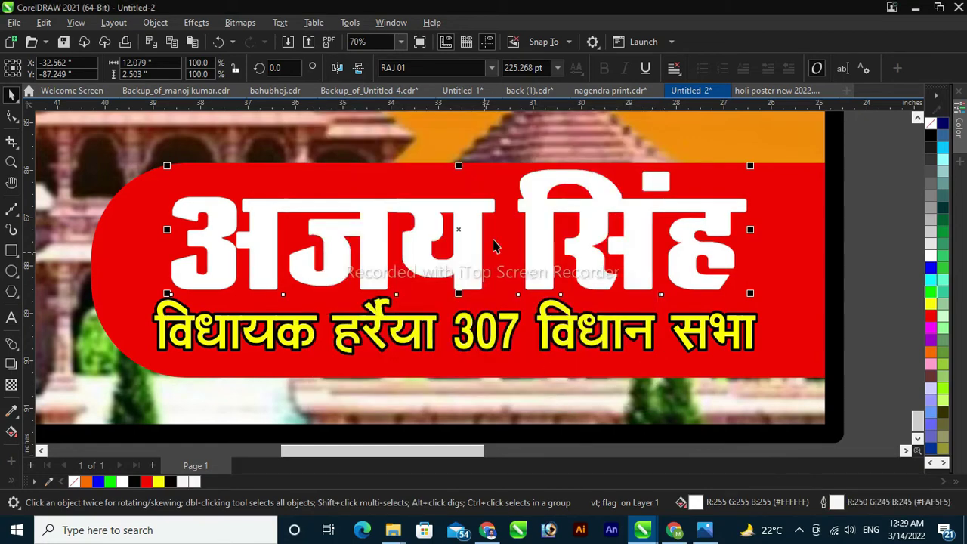
Place a copy of the name text slightly up and left of the original and fill the copy blue
left_click_drag(655, 269, 630, 263)
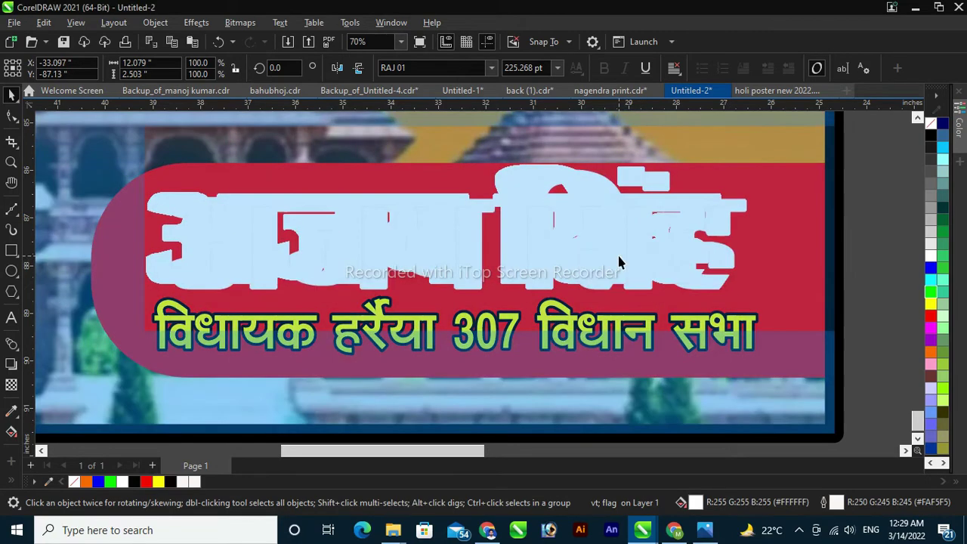
left_click(930, 317)
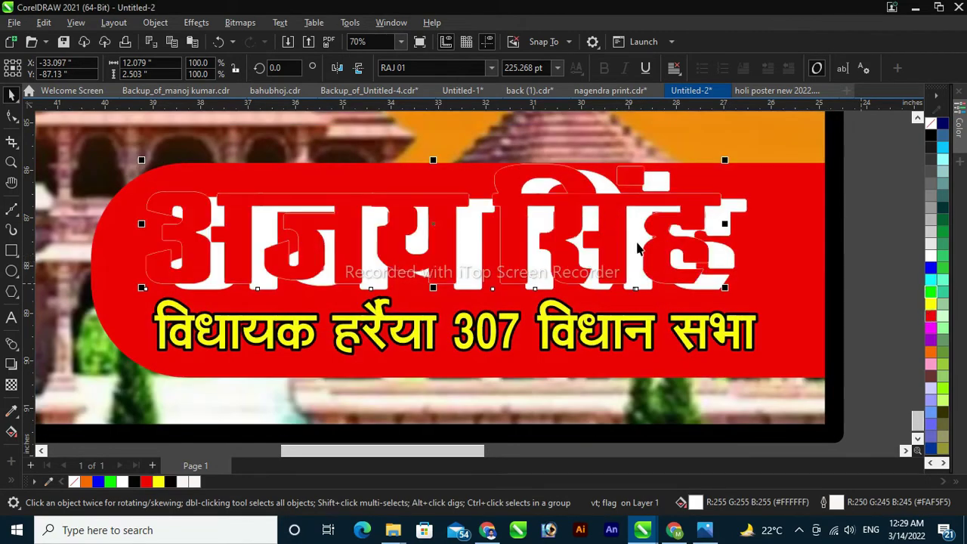
left_click(930, 267)
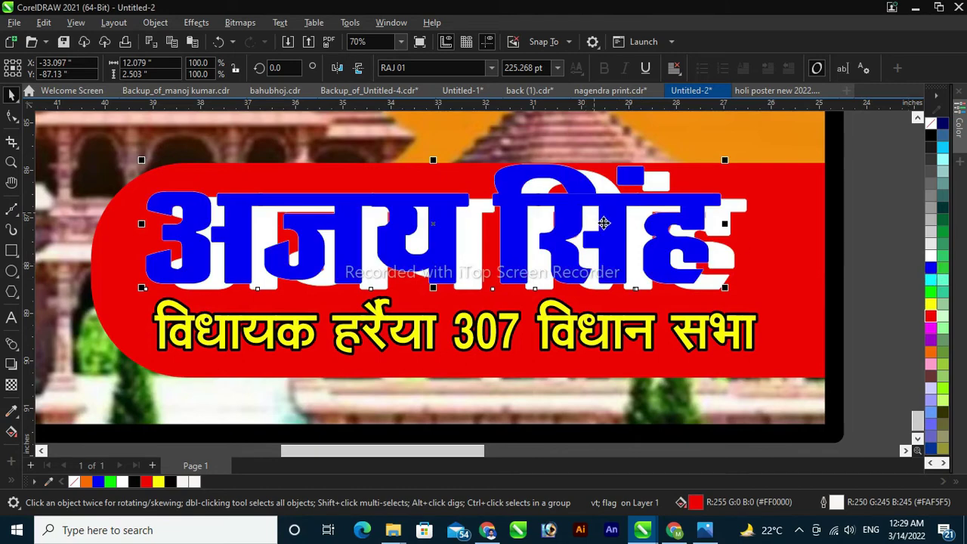
Move the blue name copy further up and left, and set the white original's outline width to 2.5 mm
left_click_drag(726, 288, 705, 283)
left_click(701, 278)
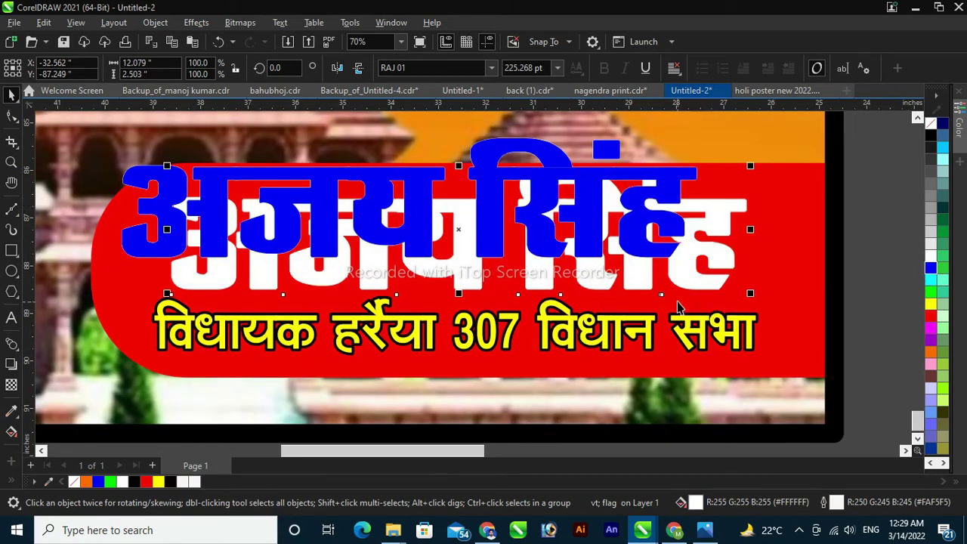
key("F12")
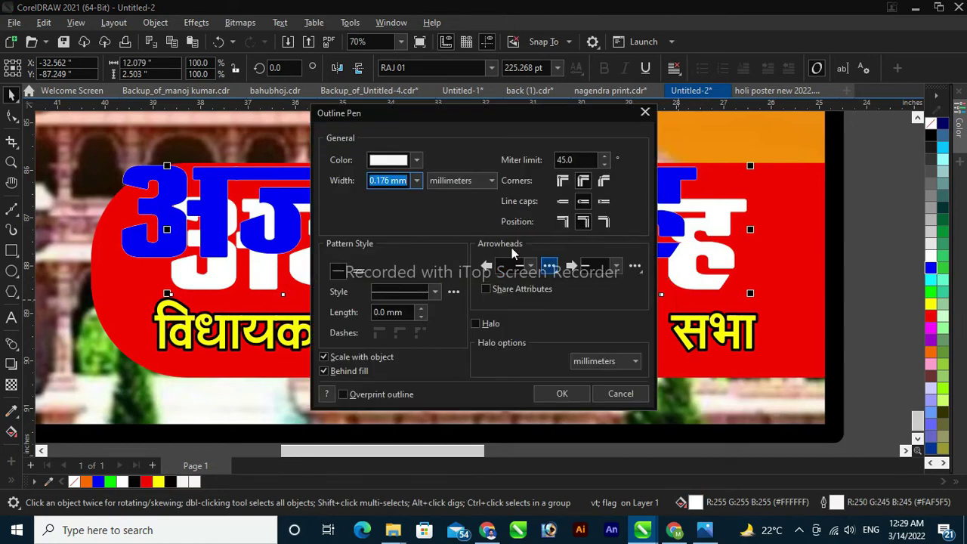
left_click(415, 180)
left_click(383, 300)
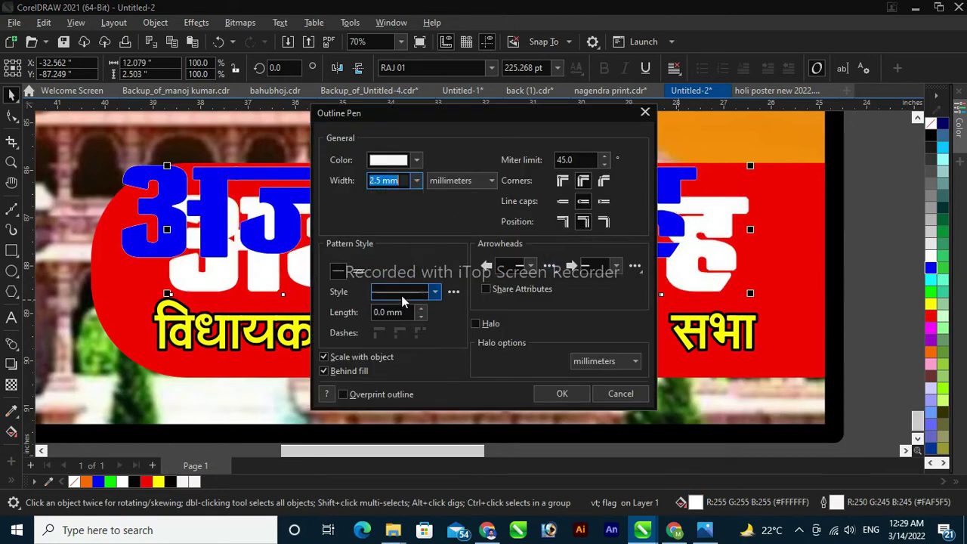
left_click(565, 393)
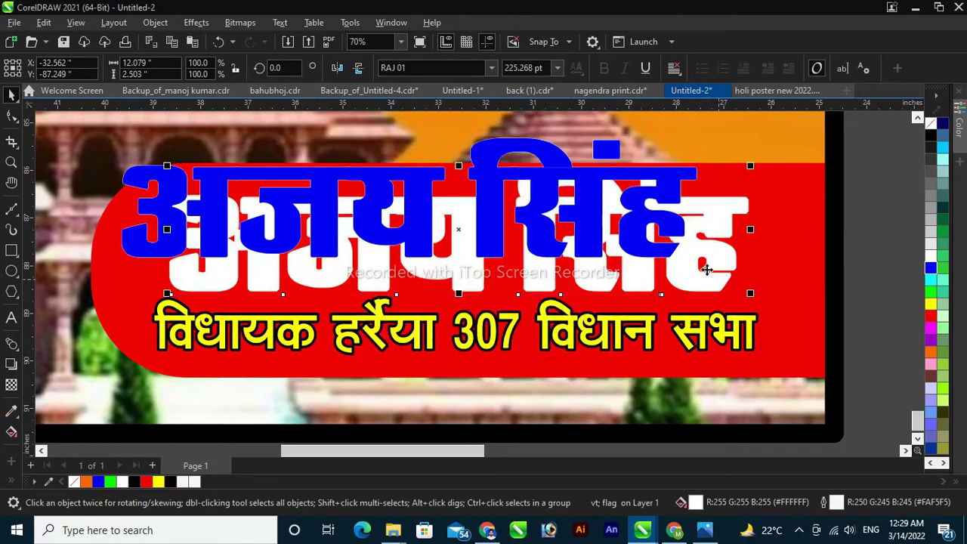
Fill the rear name text yellow (#FFFF00) and the blue front copy magenta (#FF00FF)
left_click(709, 262)
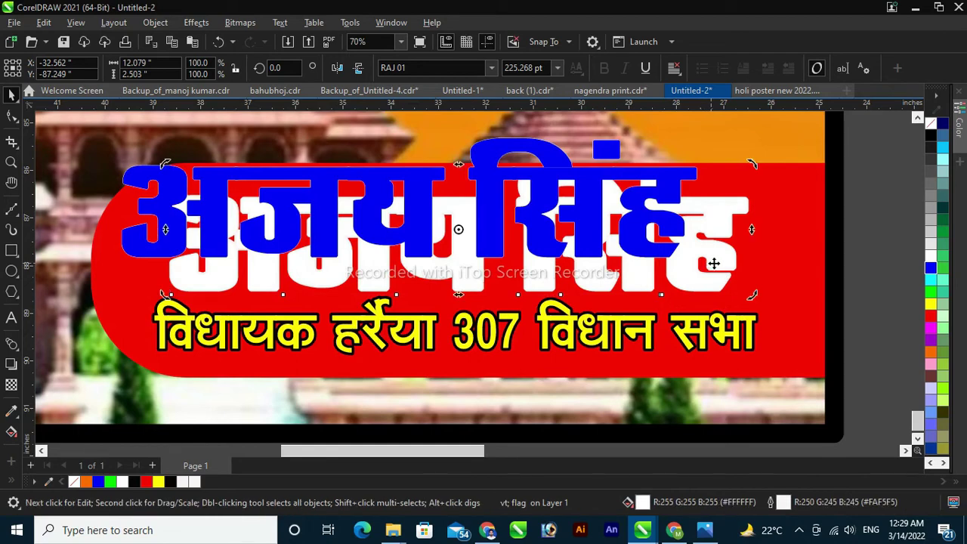
left_click(933, 308)
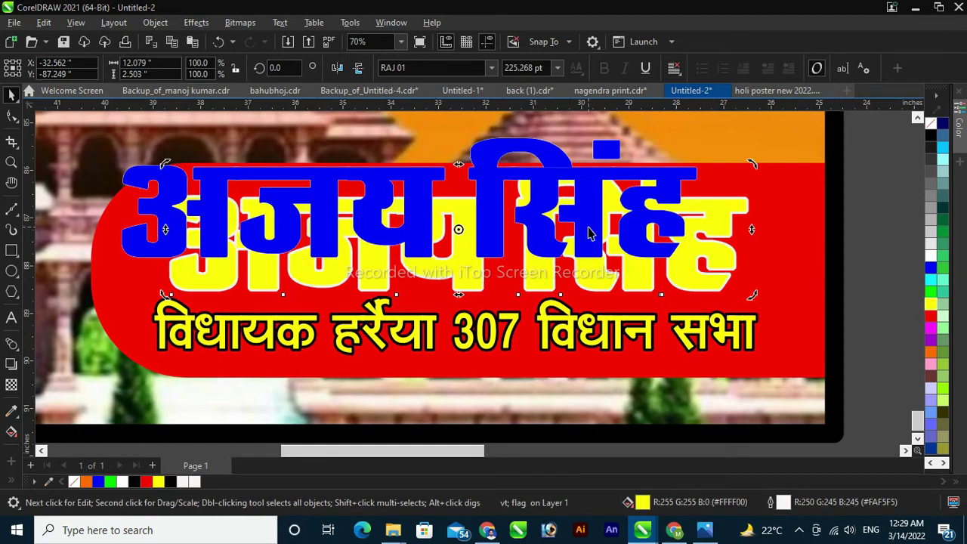
left_click(590, 228)
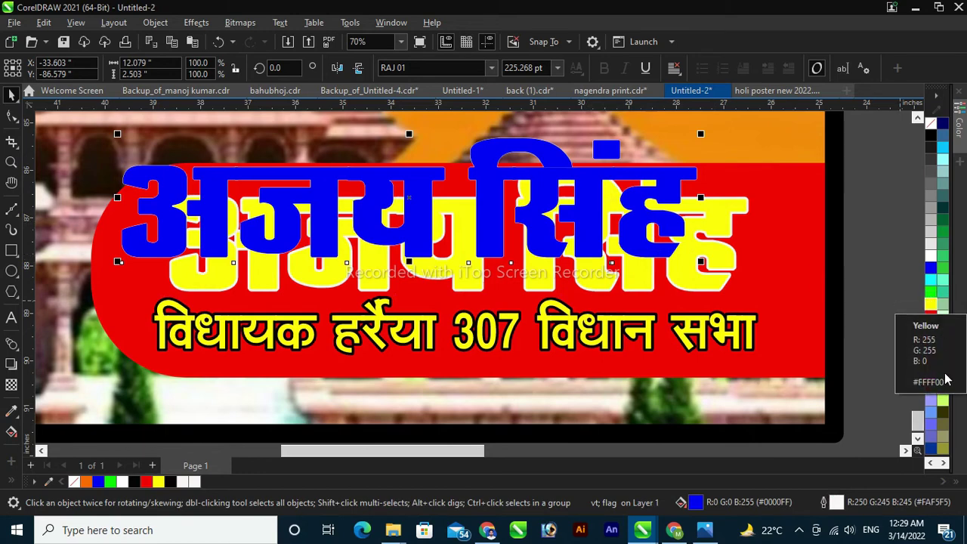
left_click(883, 320)
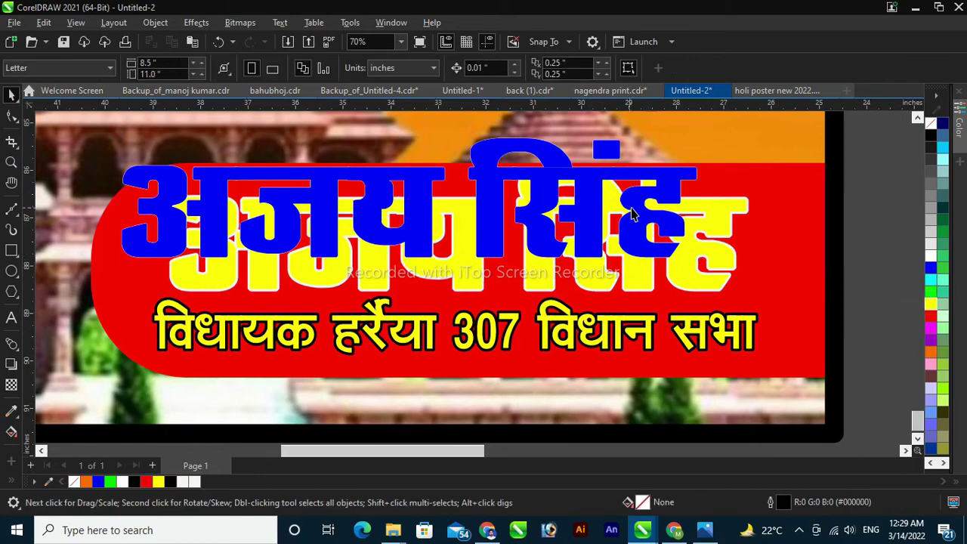
left_click(633, 215)
left_click(930, 328)
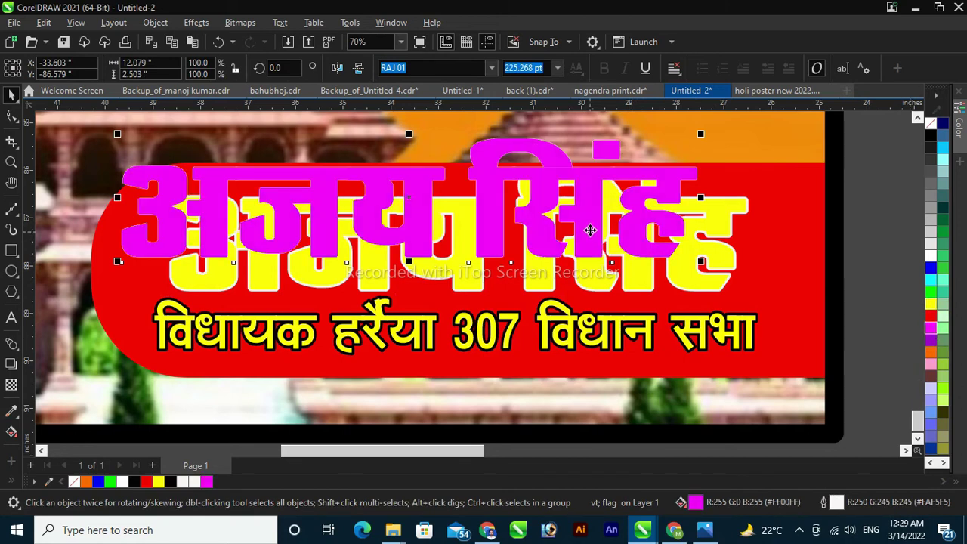
Set the magenta name copy's outline width to 10.0 mm
key("F12")
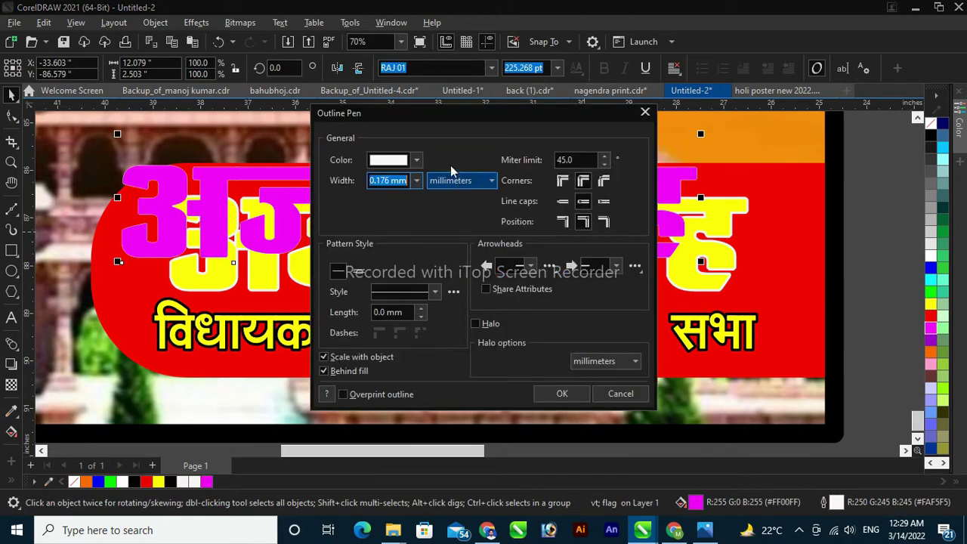
left_click(416, 160)
left_click(416, 180)
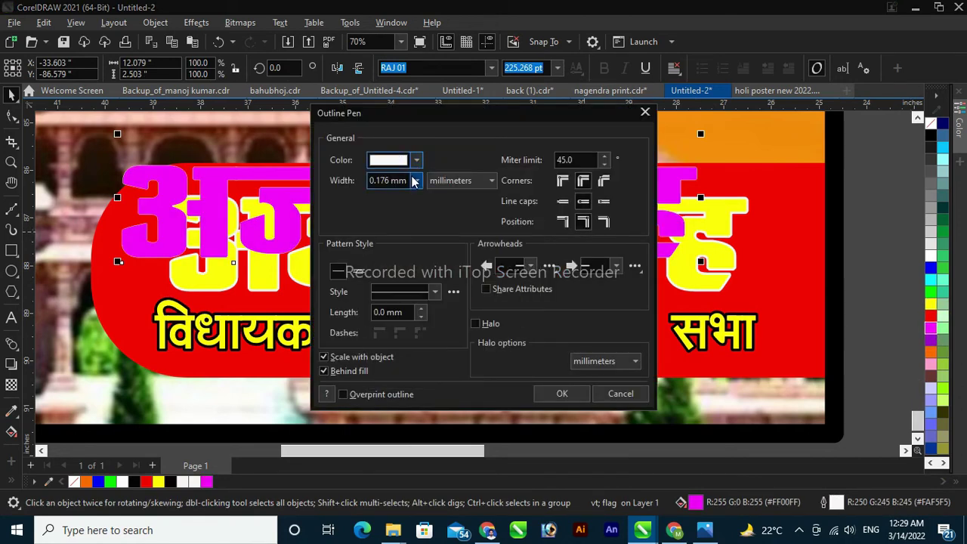
left_click(416, 180)
left_click(381, 341)
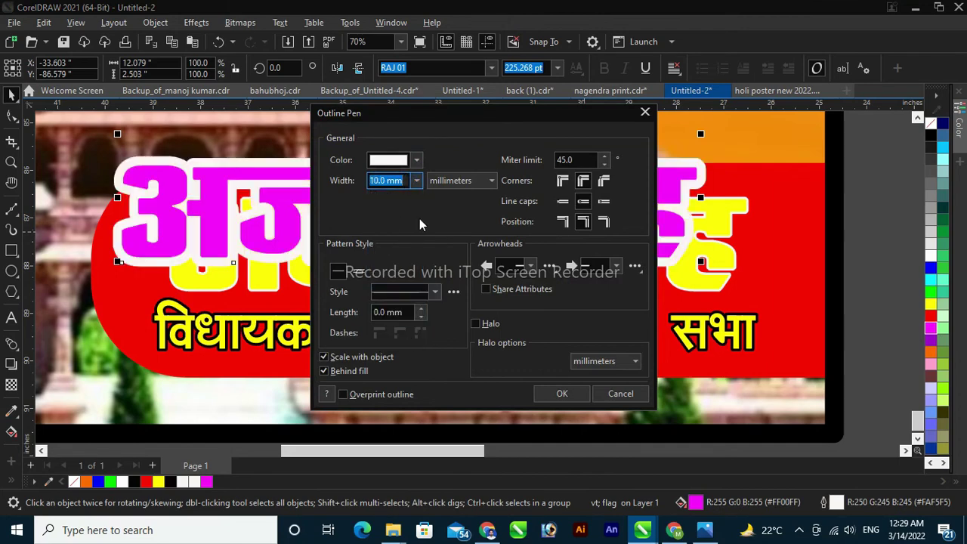
left_click(559, 393)
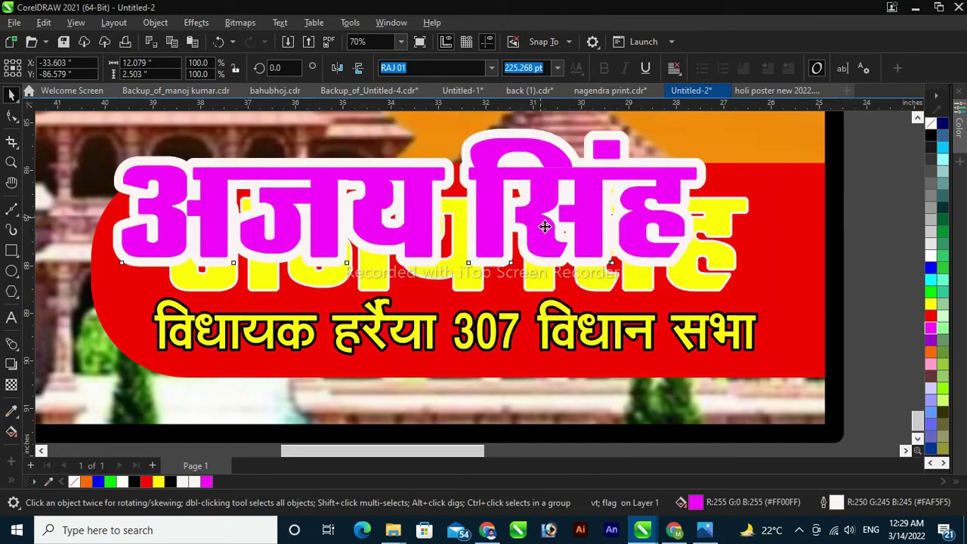
Set the magenta name's outline width to 2.5 mm and place it slightly up and left over the yellow text
mouse_move(544, 218)
left_mouse_down()
mouse_move(578, 244)
mouse_move(551, 220)
left_mouse_up()
key("F12")
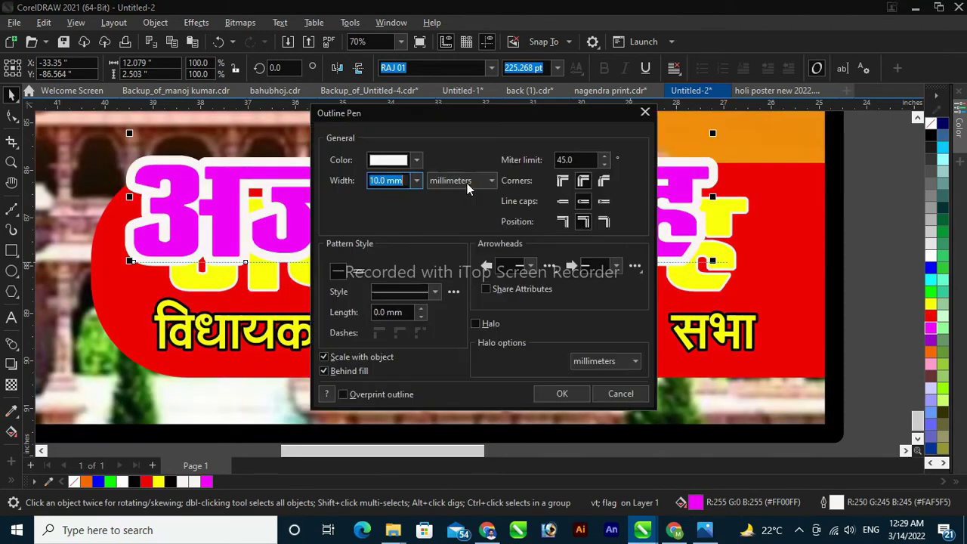
left_click(416, 180)
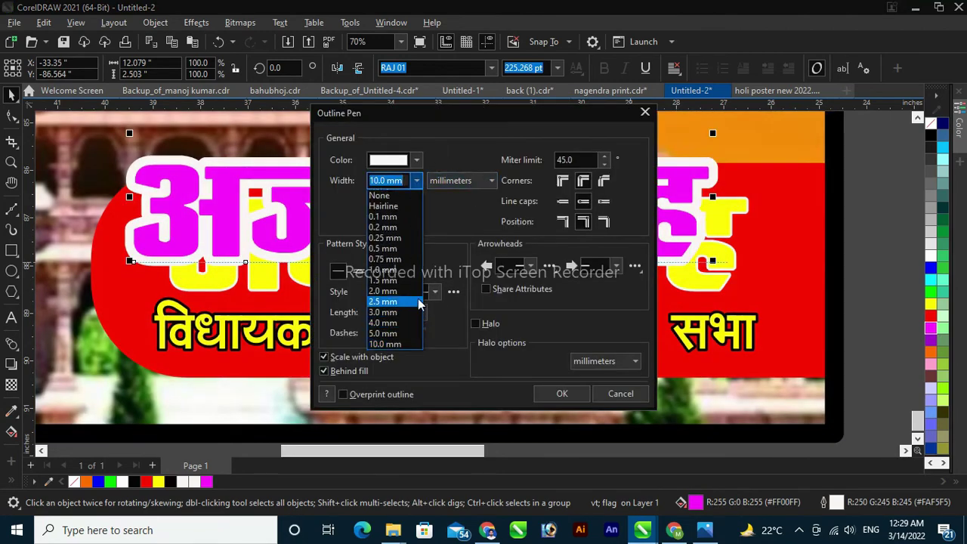
left_click(389, 305)
left_click(557, 392)
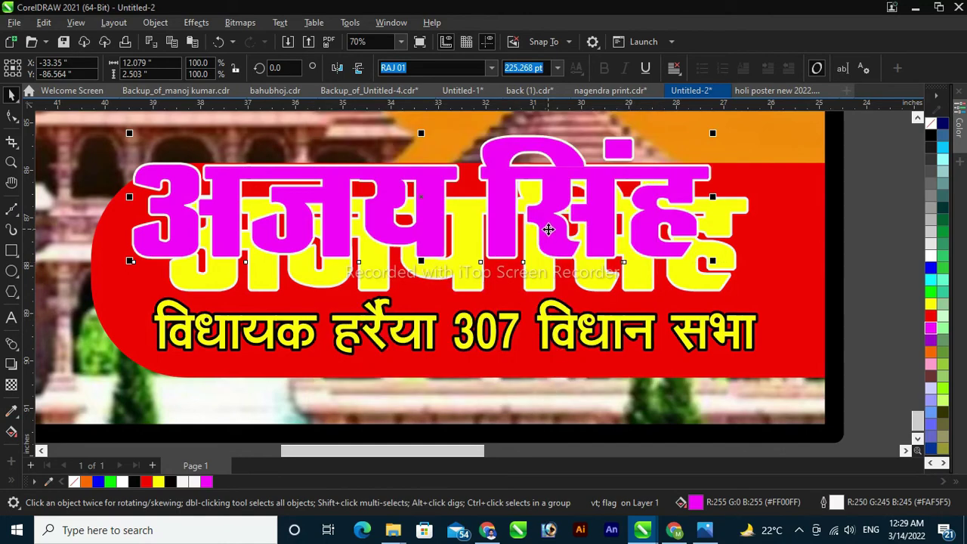
left_click_drag(549, 229, 580, 264)
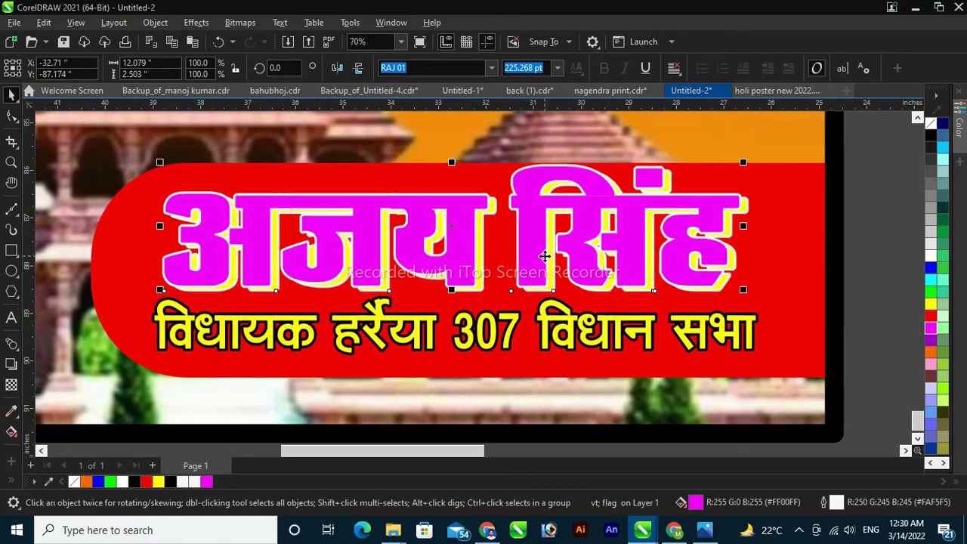
Blend the magenta name text with the yellow text behind it in 20 steps to form a solid extruded edge
key("z")
left_click_drag(578, 299, 327, 200)
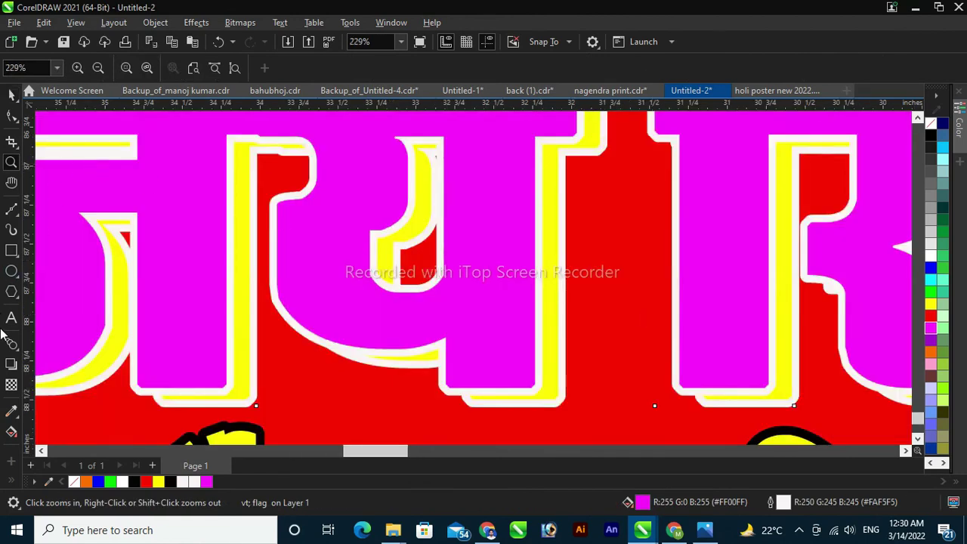
left_click(11, 94)
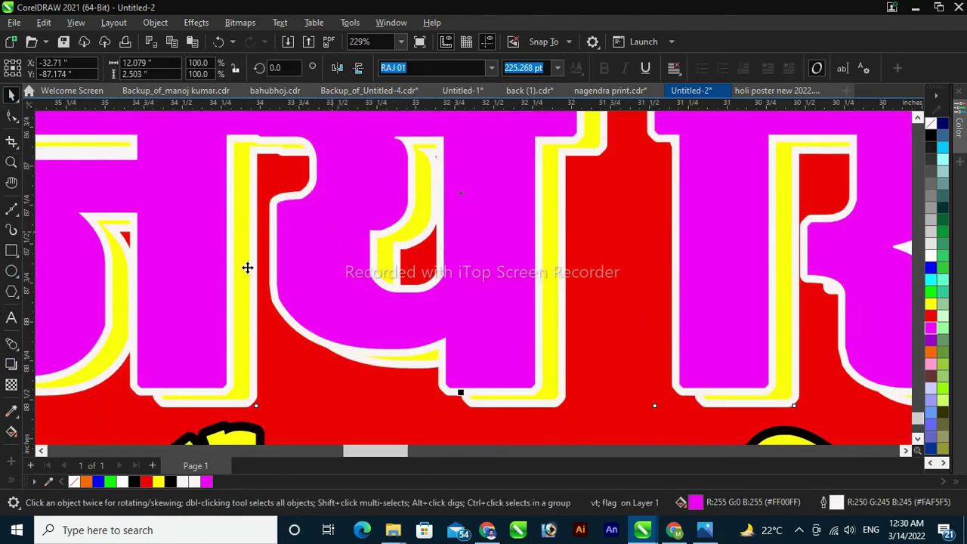
left_click(11, 344)
left_click_drag(460, 193, 570, 407)
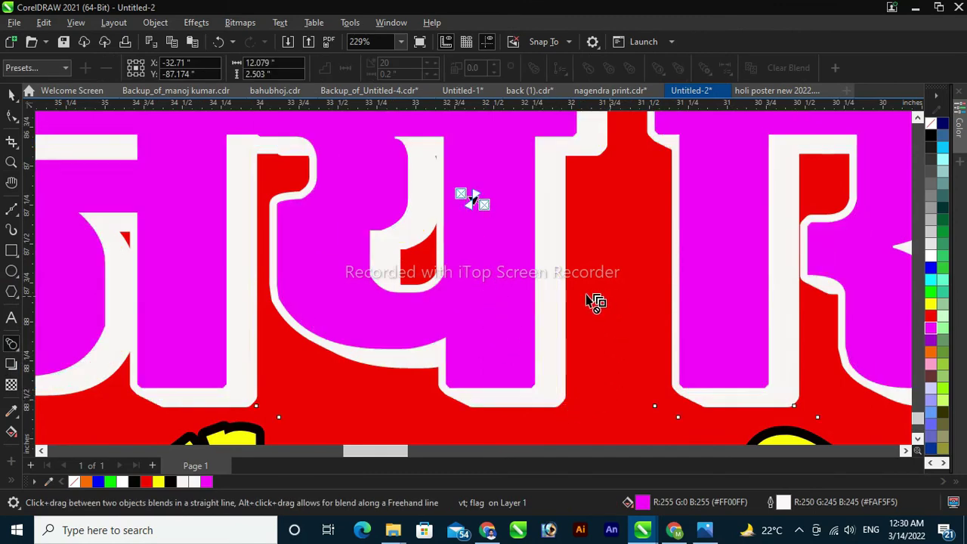
left_click(11, 96)
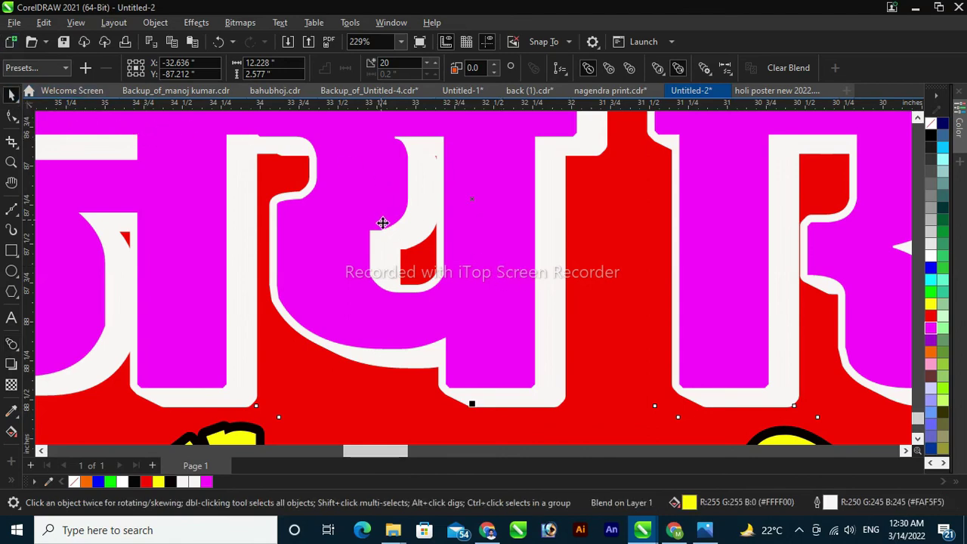
Review the whole poster, from the greeting heading and portraits down to the blended name on the red band
scroll(566, 277, "down", 5)
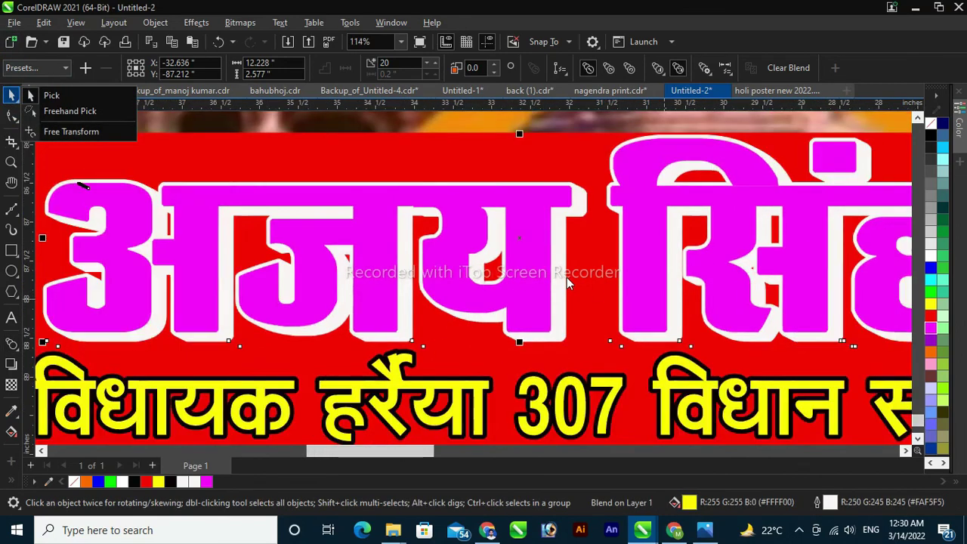
scroll(549, 276, "down", 1)
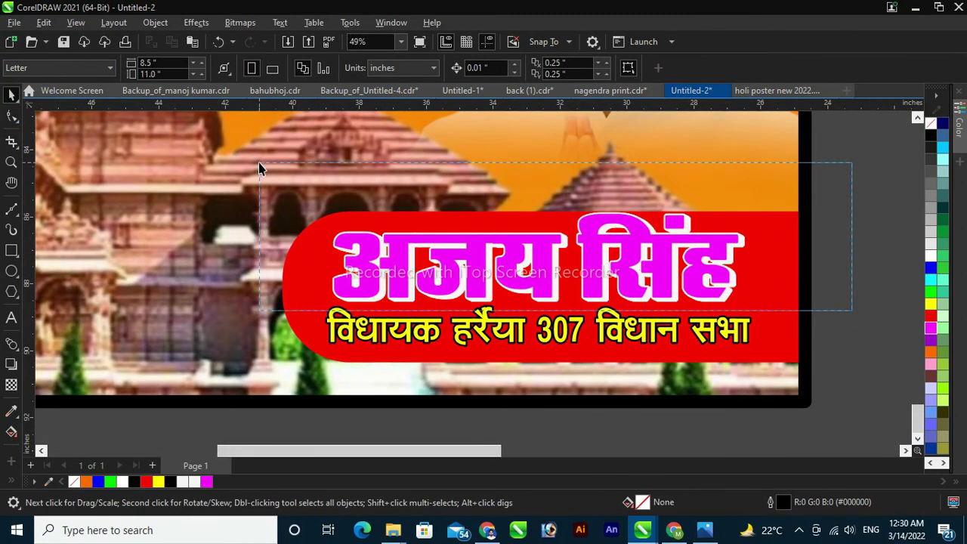
scroll(544, 278, "down", 3)
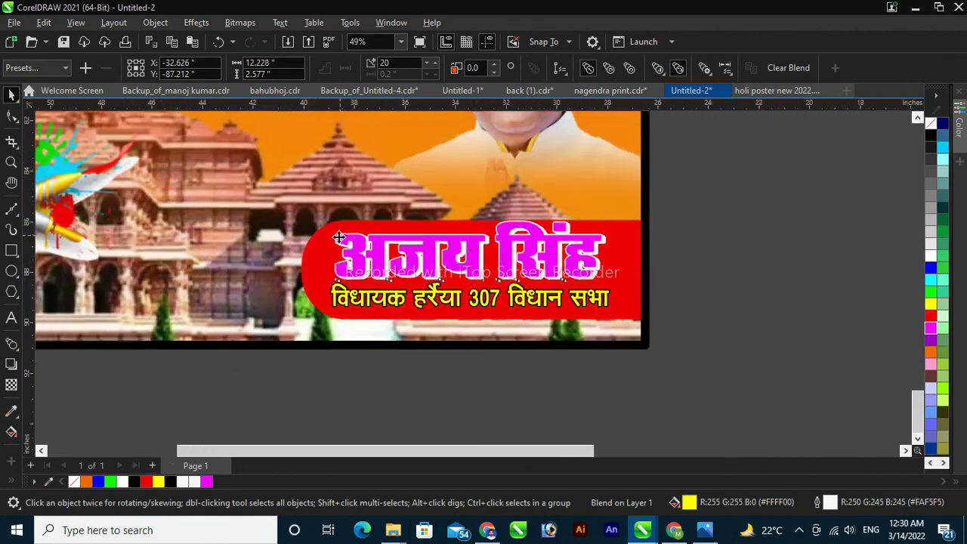
key("Escape")
scroll(543, 278, "down", 4)
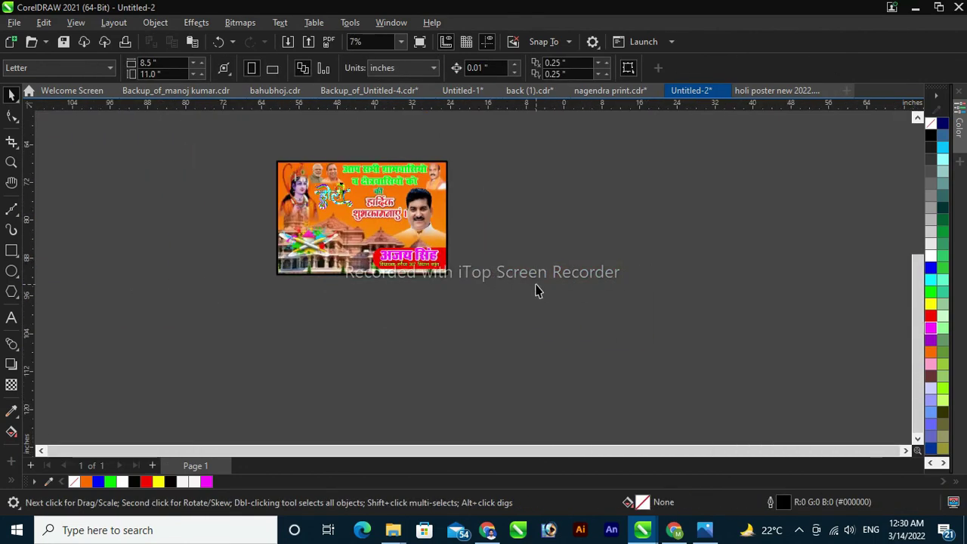
key("z")
left_click_drag(247, 143, 476, 287)
left_click_drag(277, 144, 683, 309)
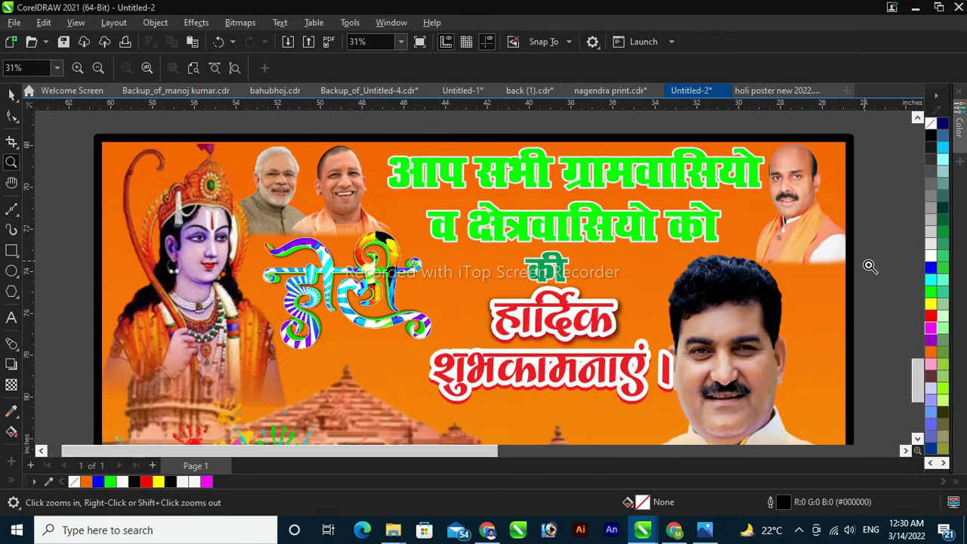
left_click_drag(920, 368, 916, 407)
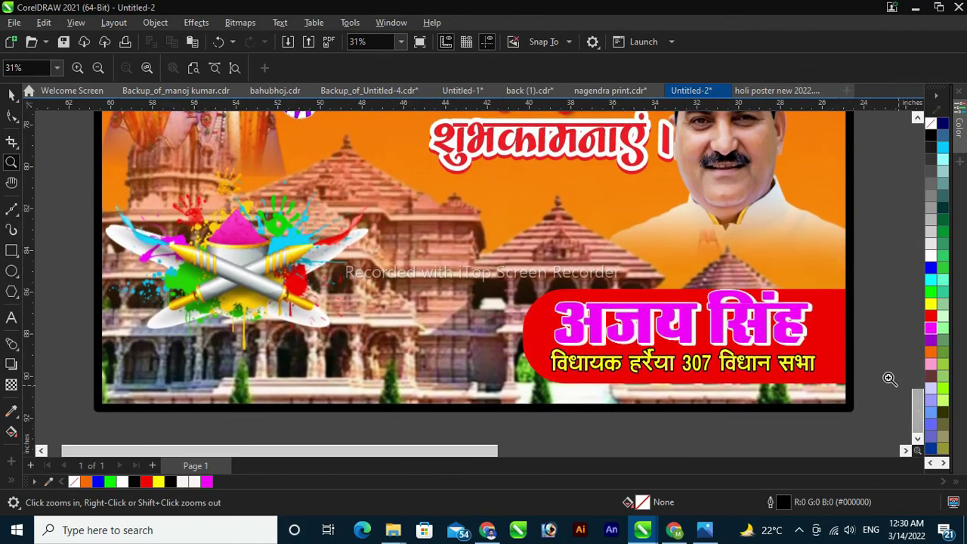